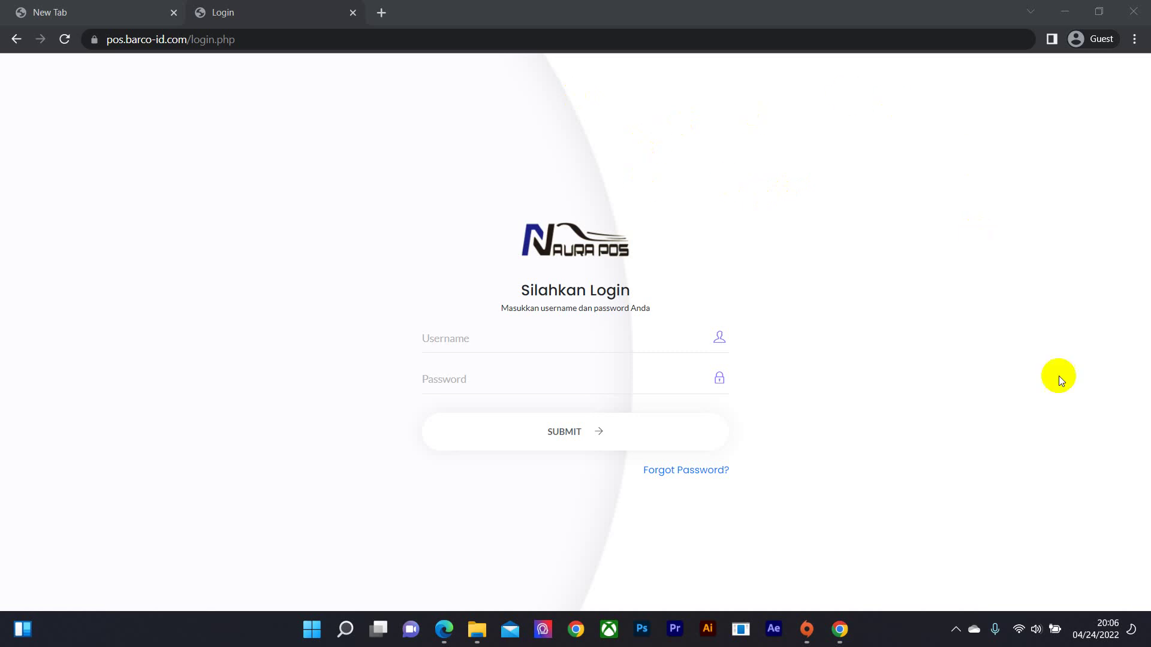
- Load pos.barco-id.com in Chrome to bring up the Naura POS demo notice
mouse_move(833, 643)
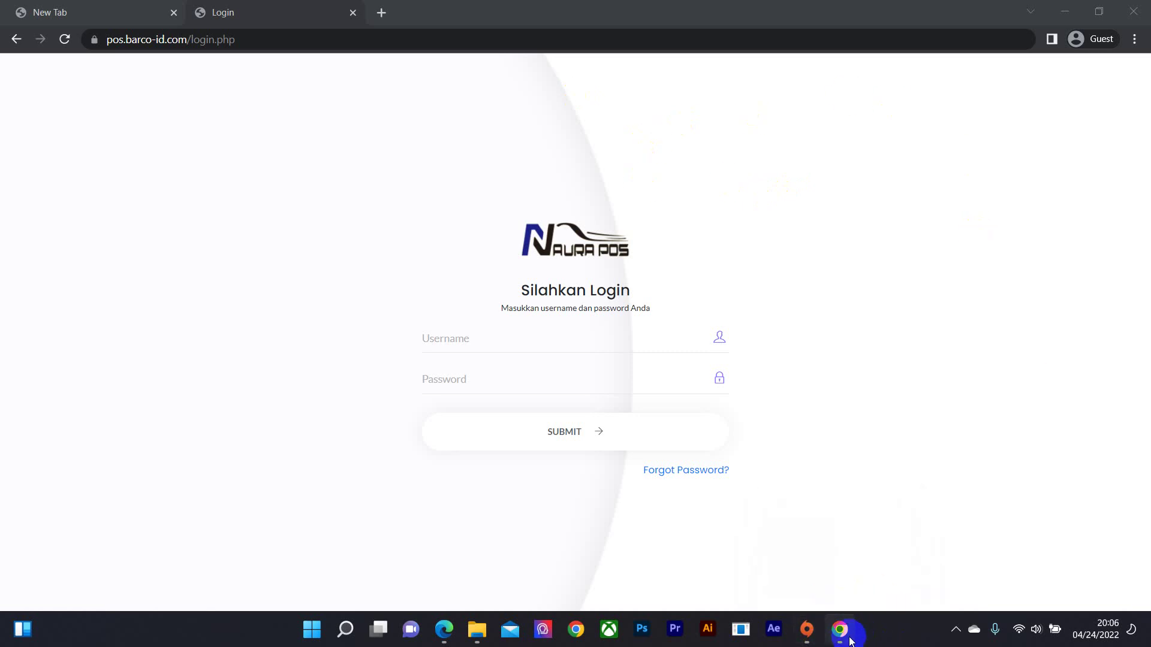
left_click(369, 48)
type("pos")
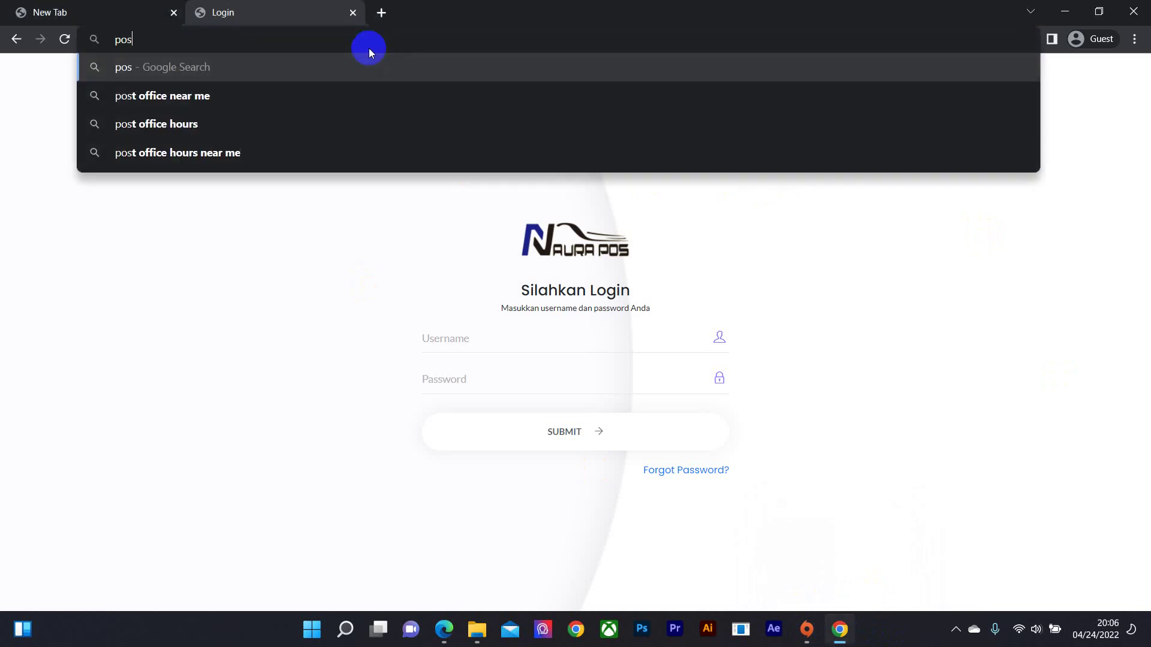
type(".c")
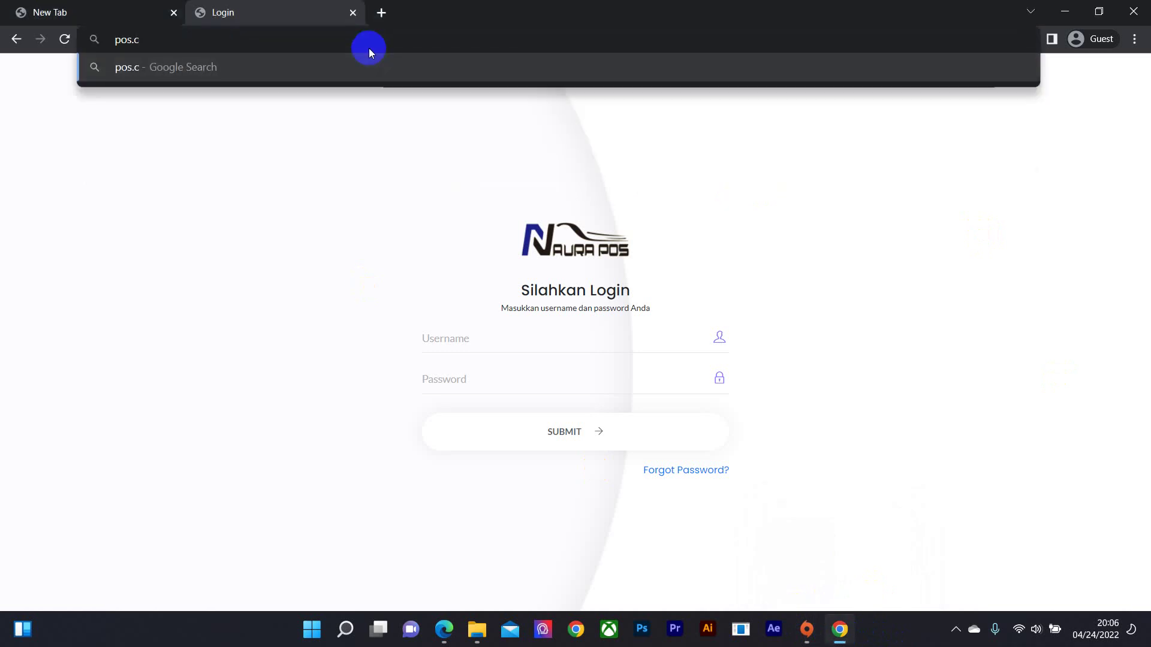
key("BackSpace")
type("barco")
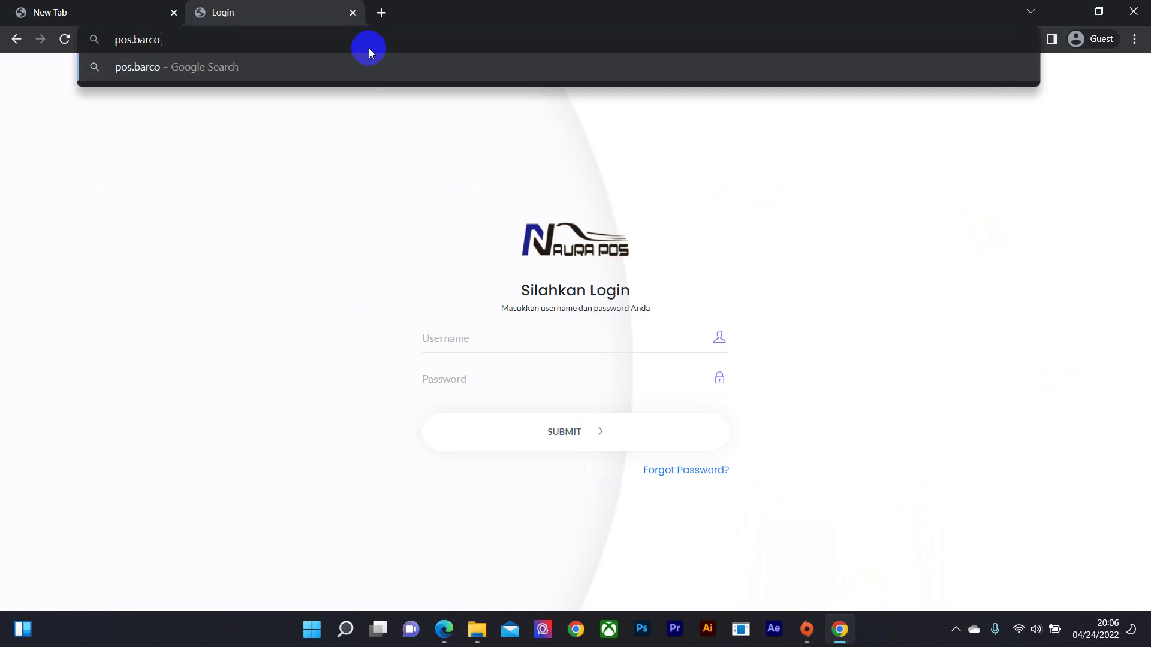
type("-id.com")
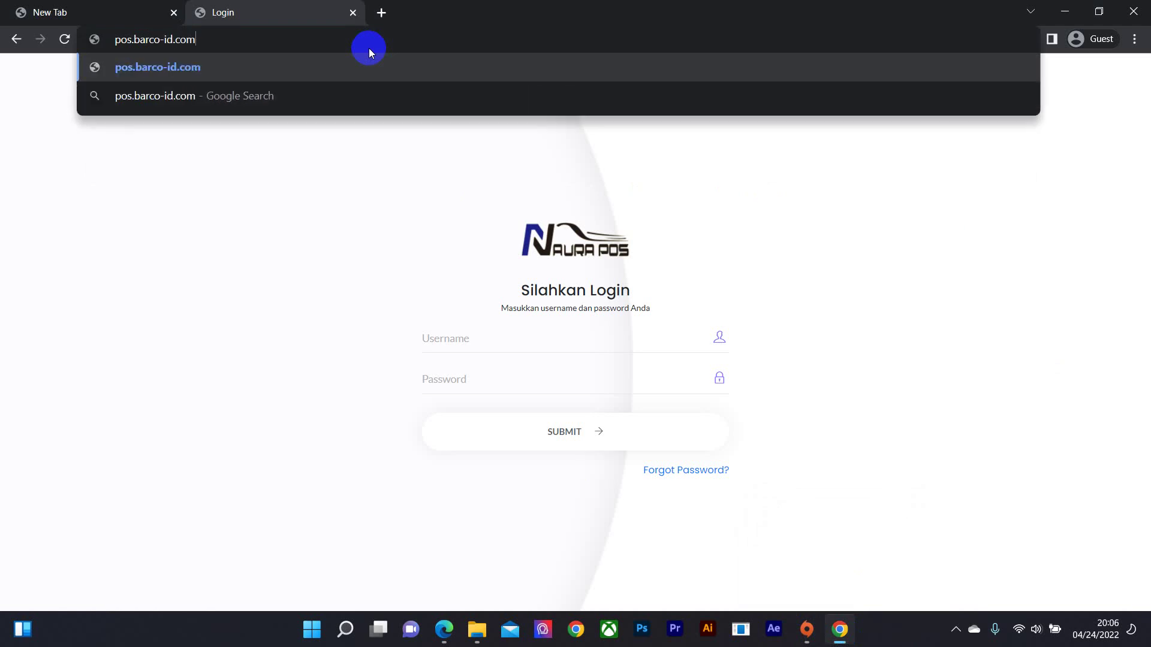
key("Return")
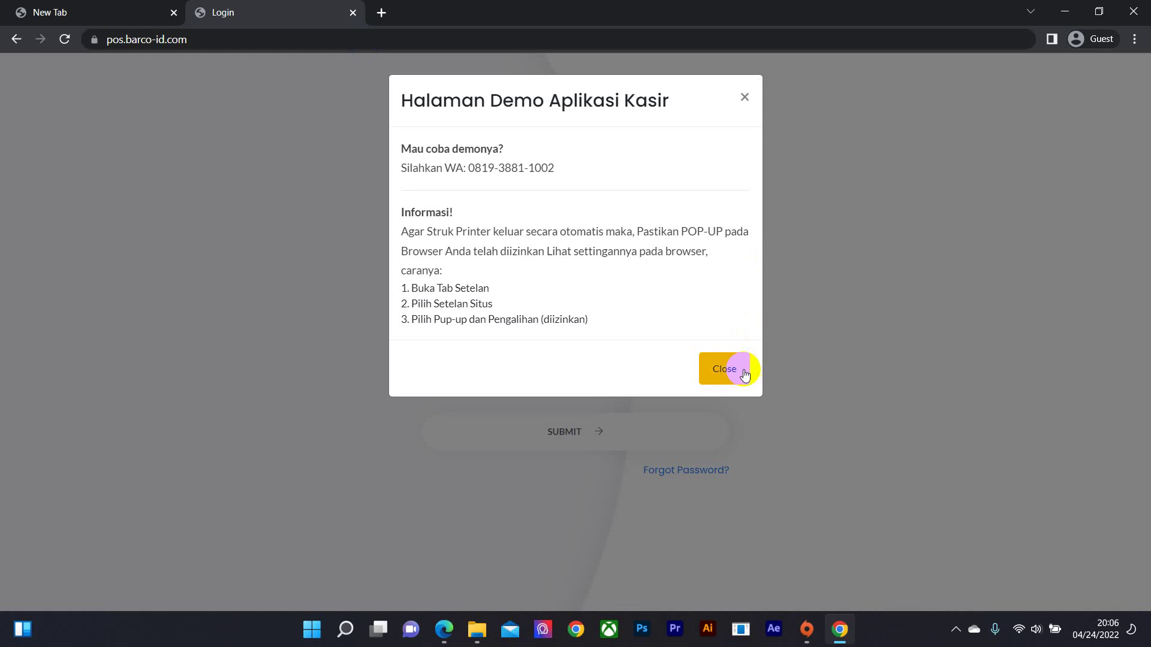
- Dismiss the demo notice, sign in as administrator, and scroll through the dashboard
left_click(739, 374)
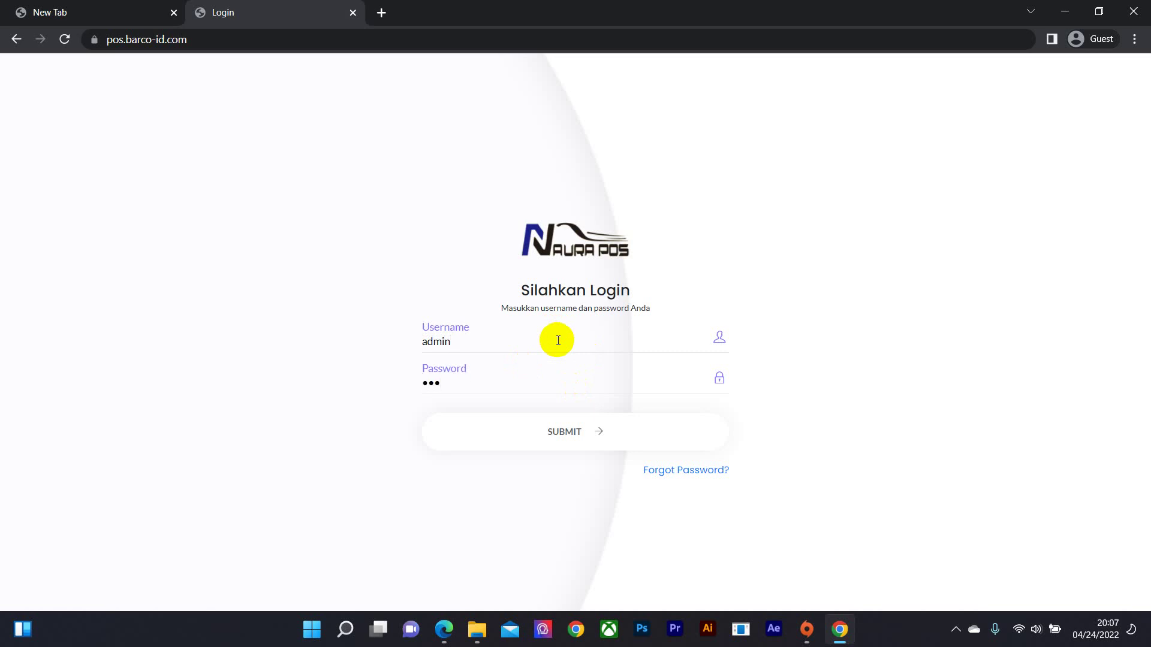
left_click(596, 432)
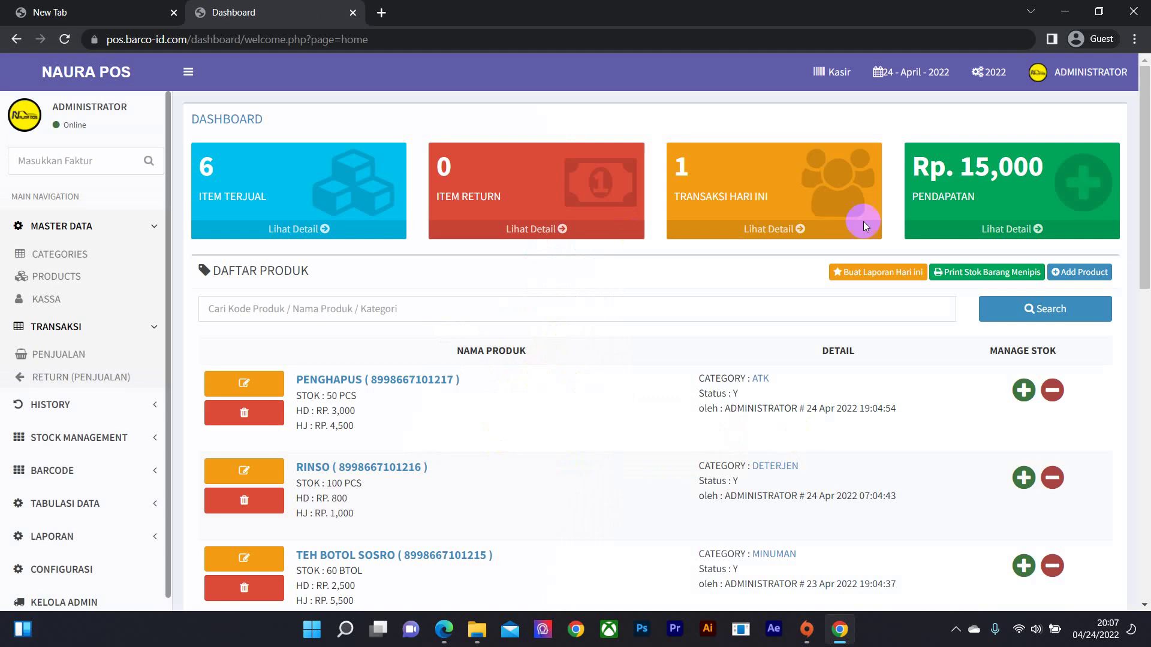
scroll(95, 257, "down", 1)
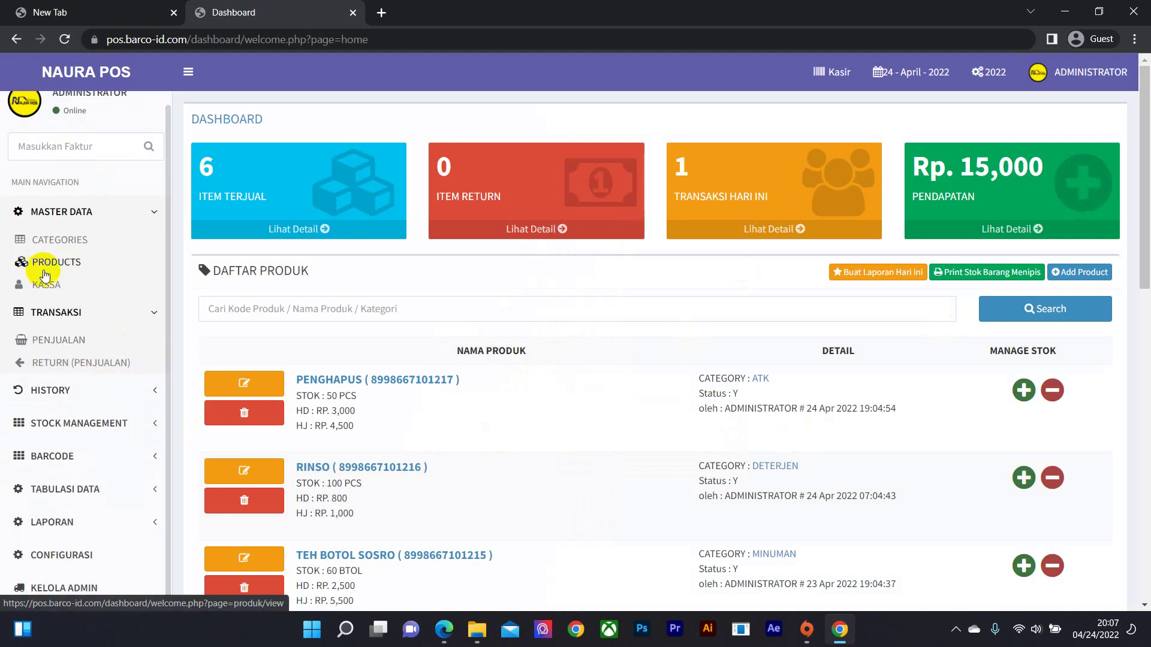
scroll(66, 300, "up", 1)
scroll(123, 170, "down", 1)
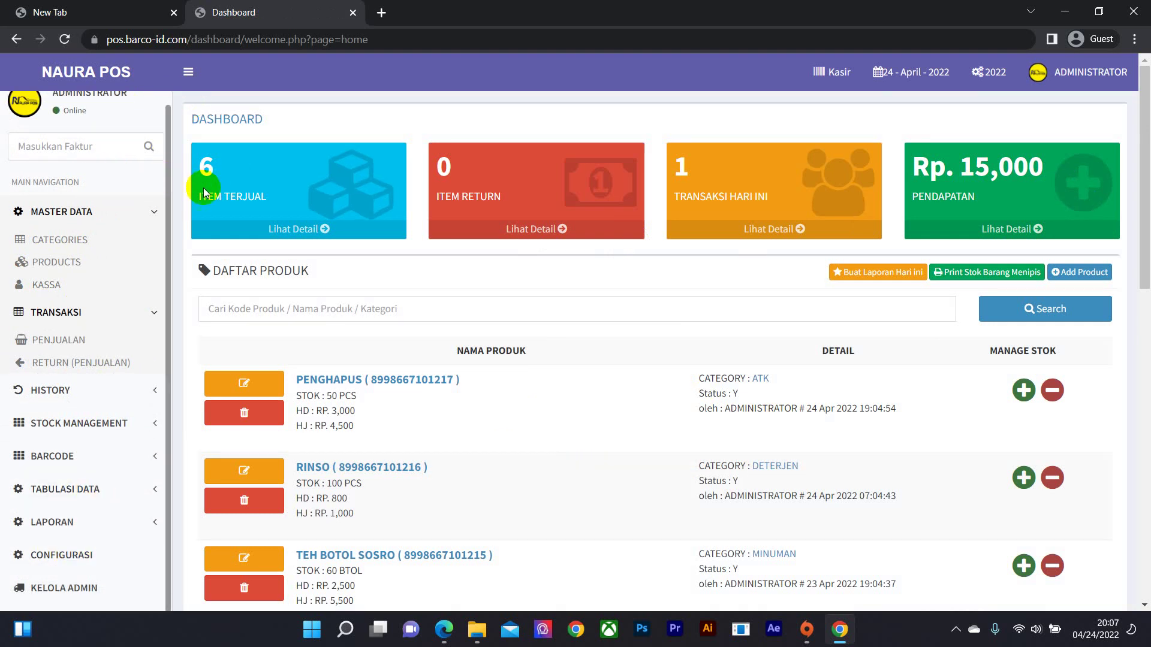
scroll(145, 181, "up", 1)
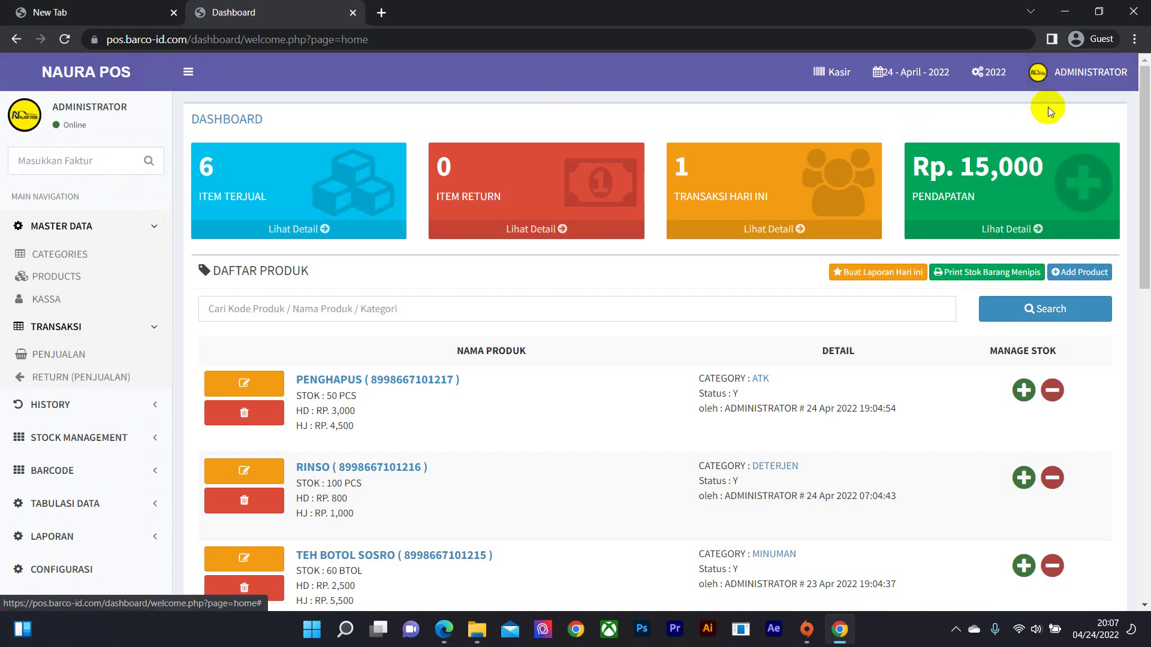
scroll(38, 301, "down", 1)
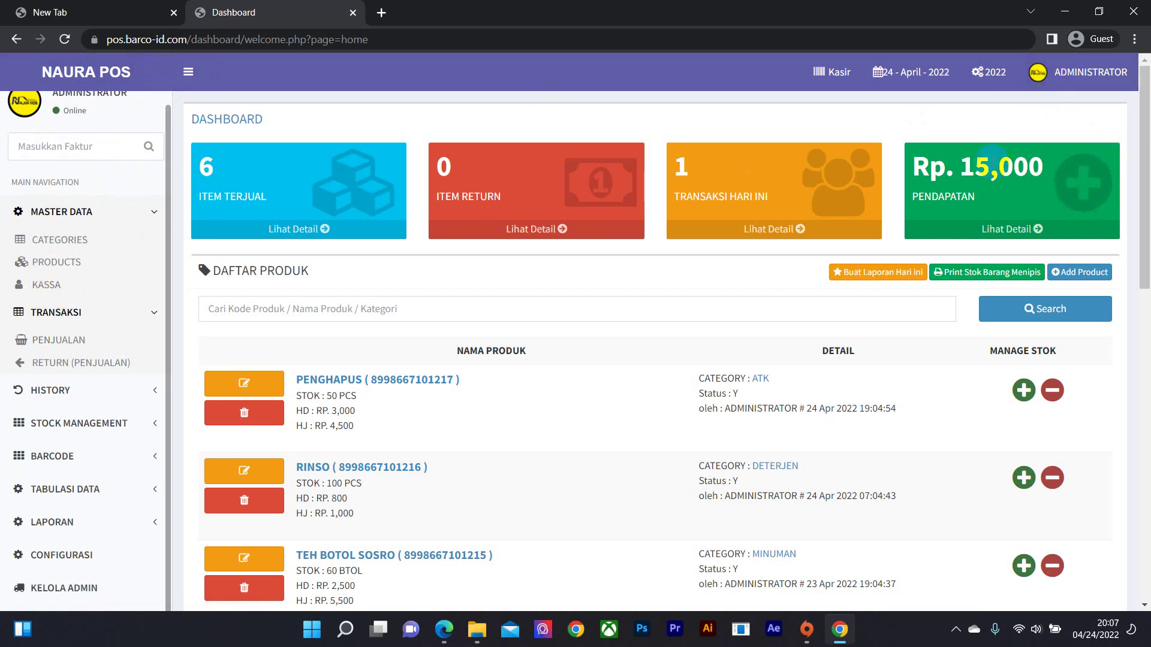
- Sign out of the administrator account and dismiss the returning demo notice
left_click(1113, 73)
left_click(1103, 255)
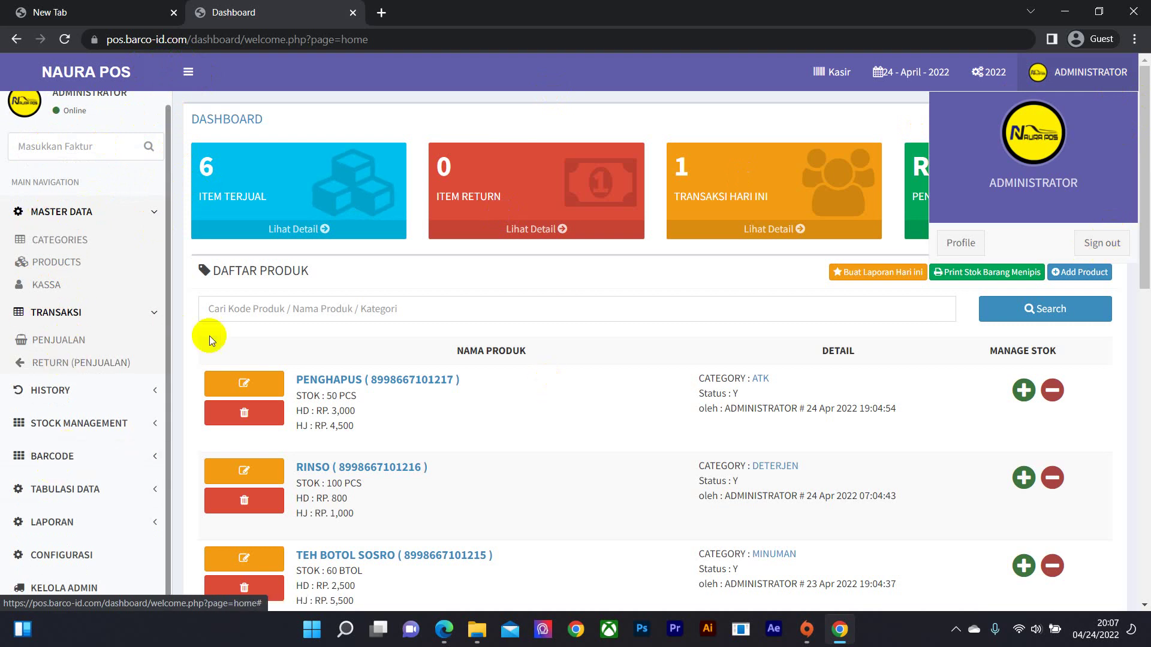
left_click(1101, 242)
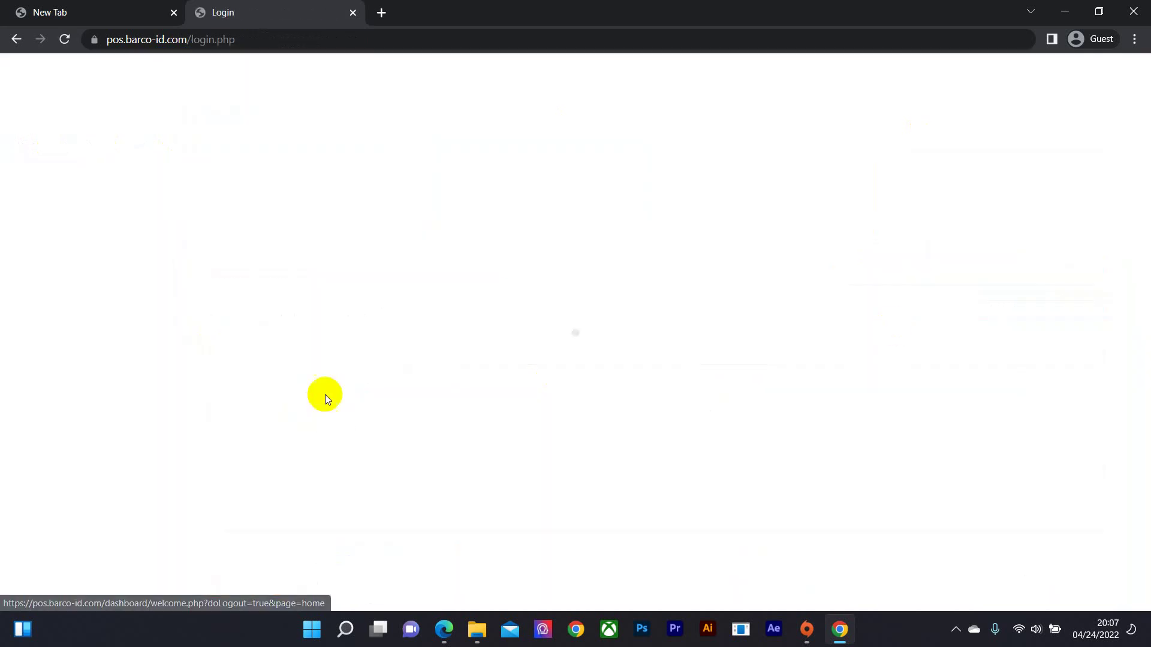
left_click(712, 366)
- Start entering the username on the login form to log back in
left_click(494, 344)
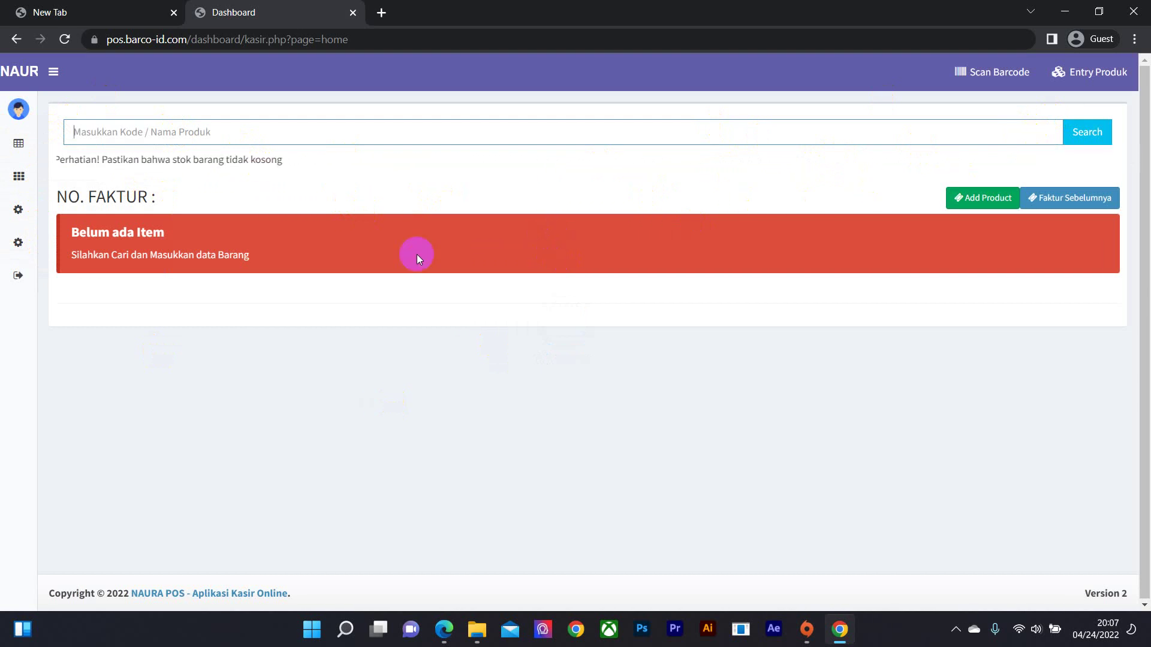
- Add VOUCHER ISAT 3 GB, product 100032 and PENGGARIS to invoice 05687, then open PENGGARIS details
left_click(80, 131)
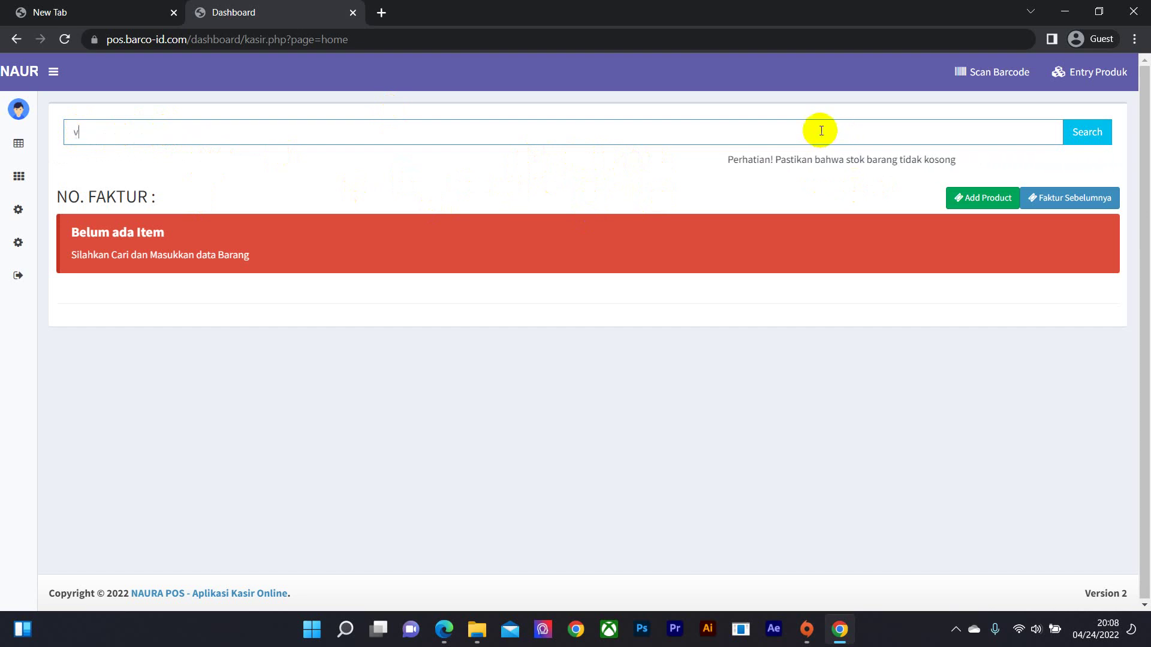
key("Return")
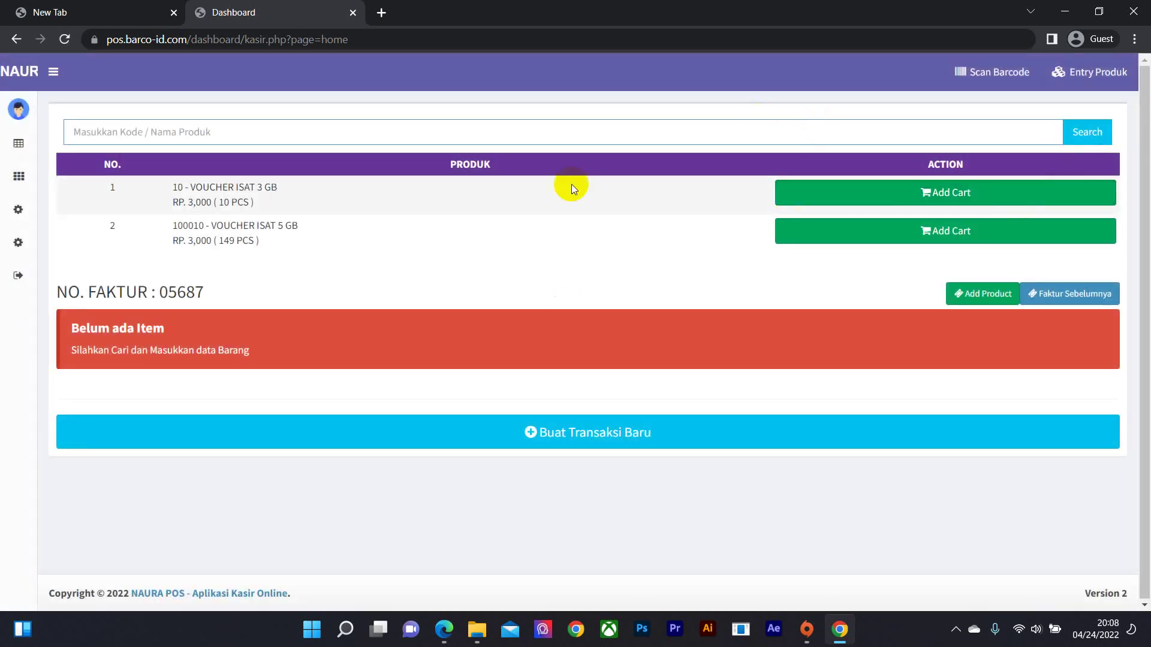
left_click(922, 204)
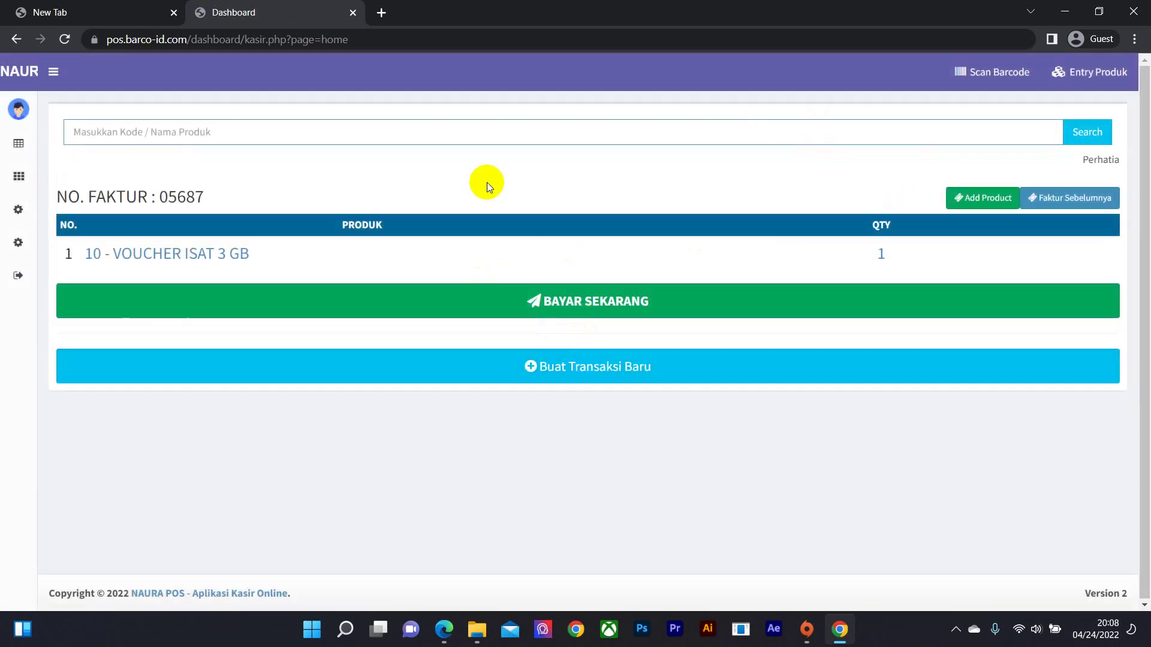
type("100032")
key("Return")
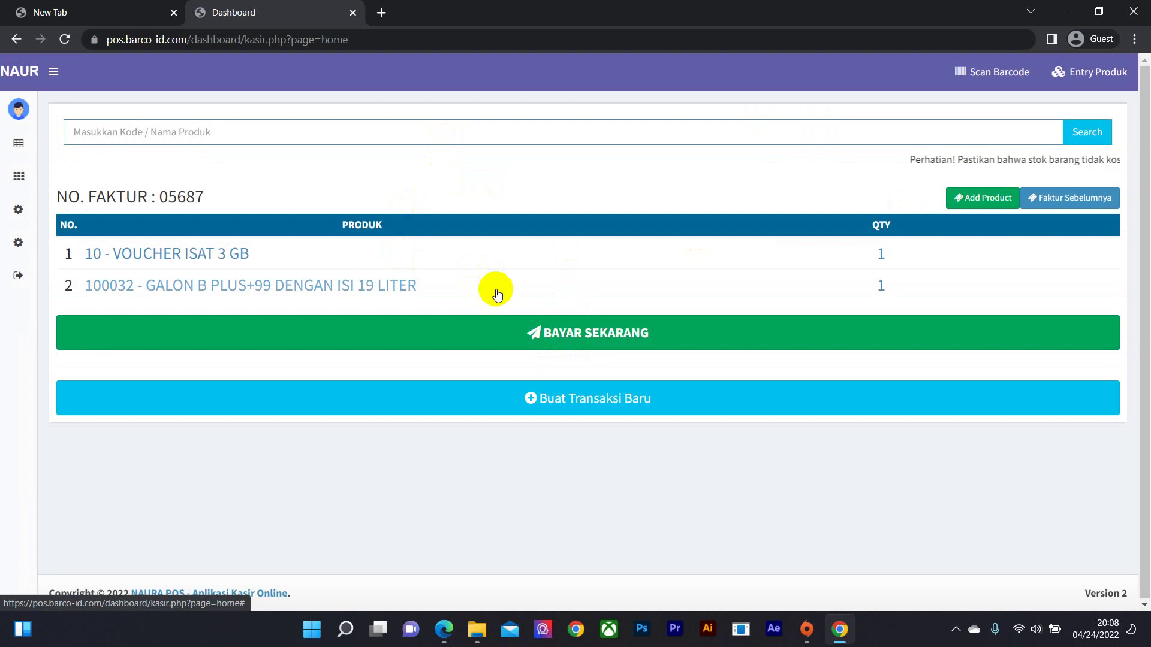
left_click(361, 133)
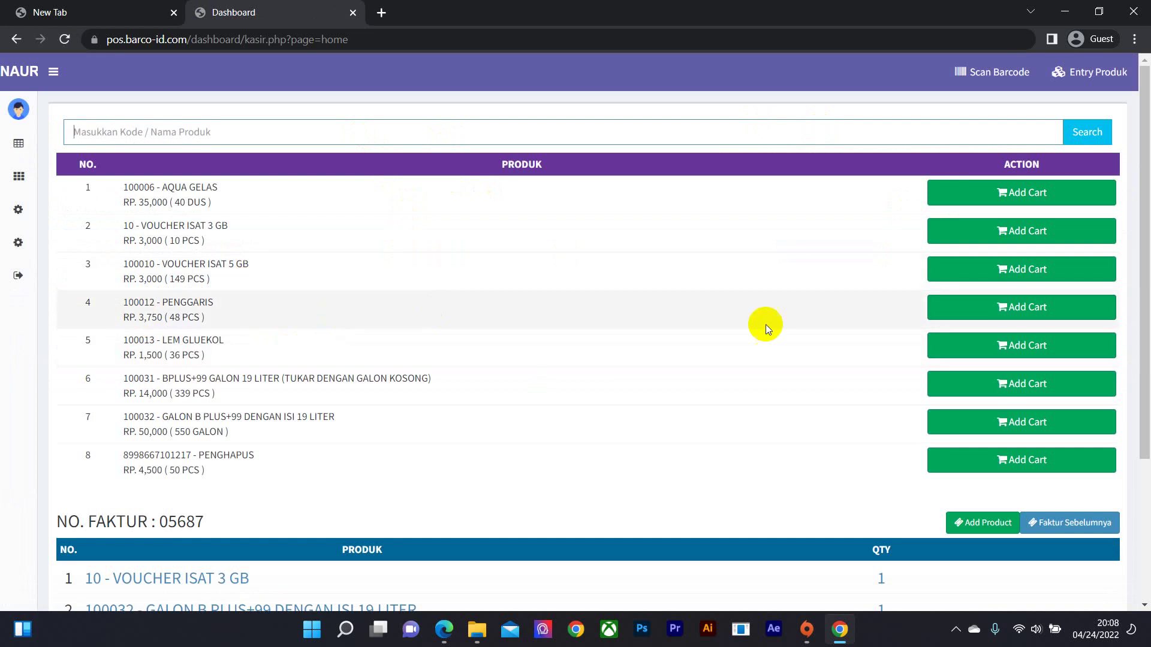
left_click(971, 309)
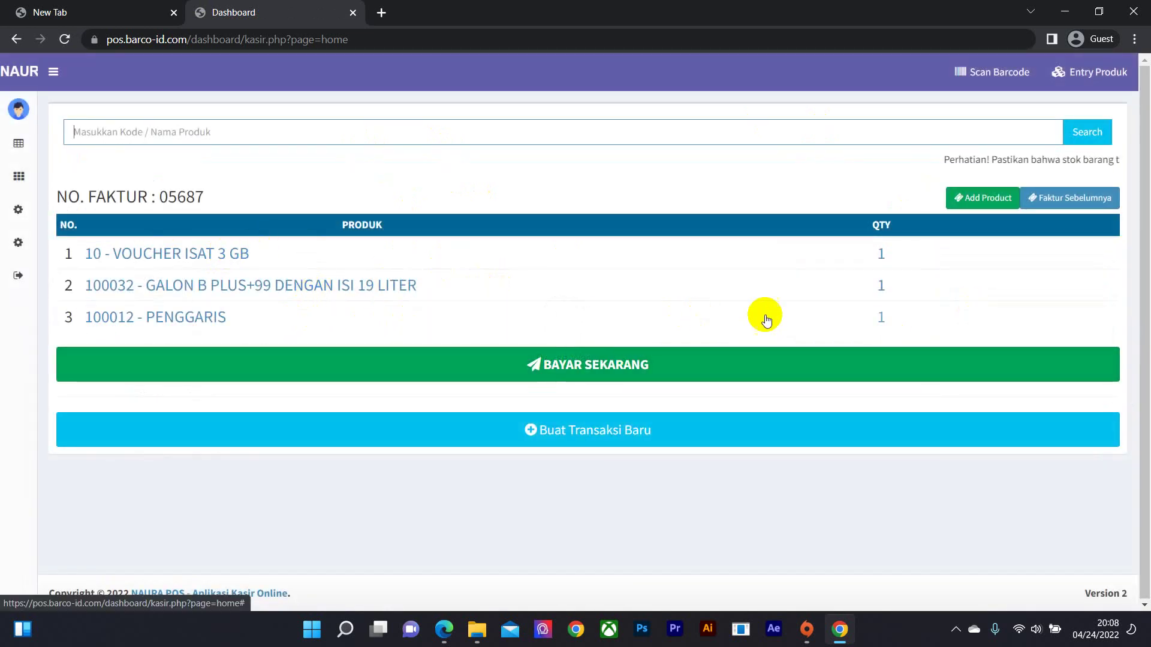
left_click(829, 322)
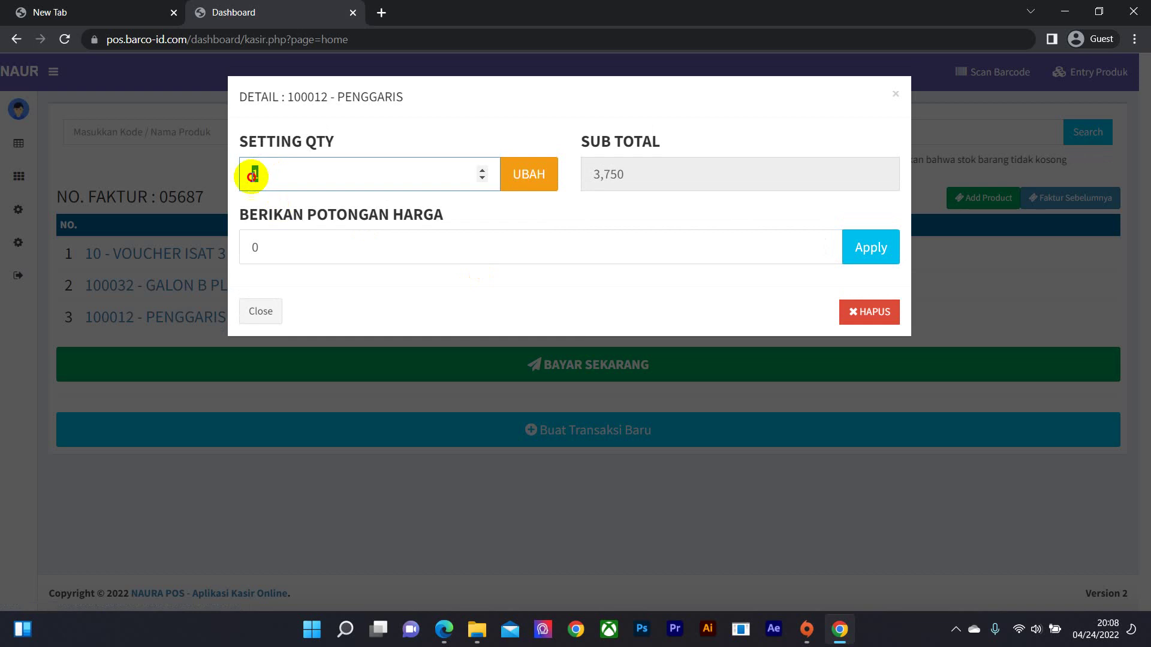
- Change the PENGGARIS quantity to 2
double_click(252, 174)
type("2")
left_click(529, 179)
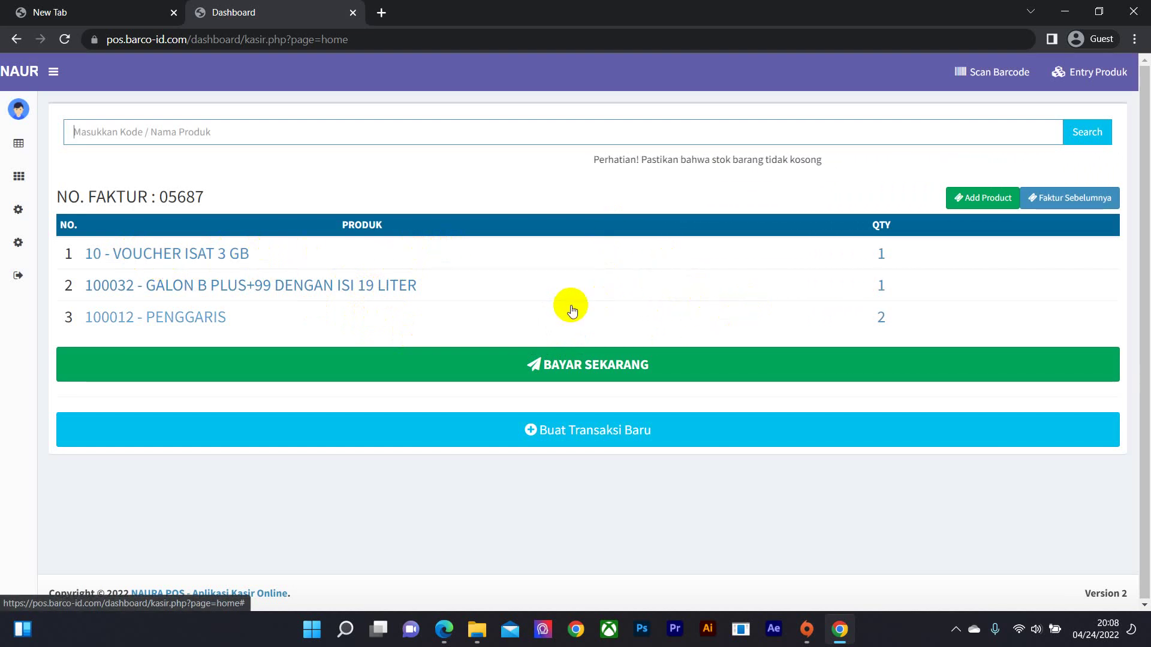
- Give VOUCHER ISAT 3 GB a 500 discount and bring up the payment summary
left_click(677, 257)
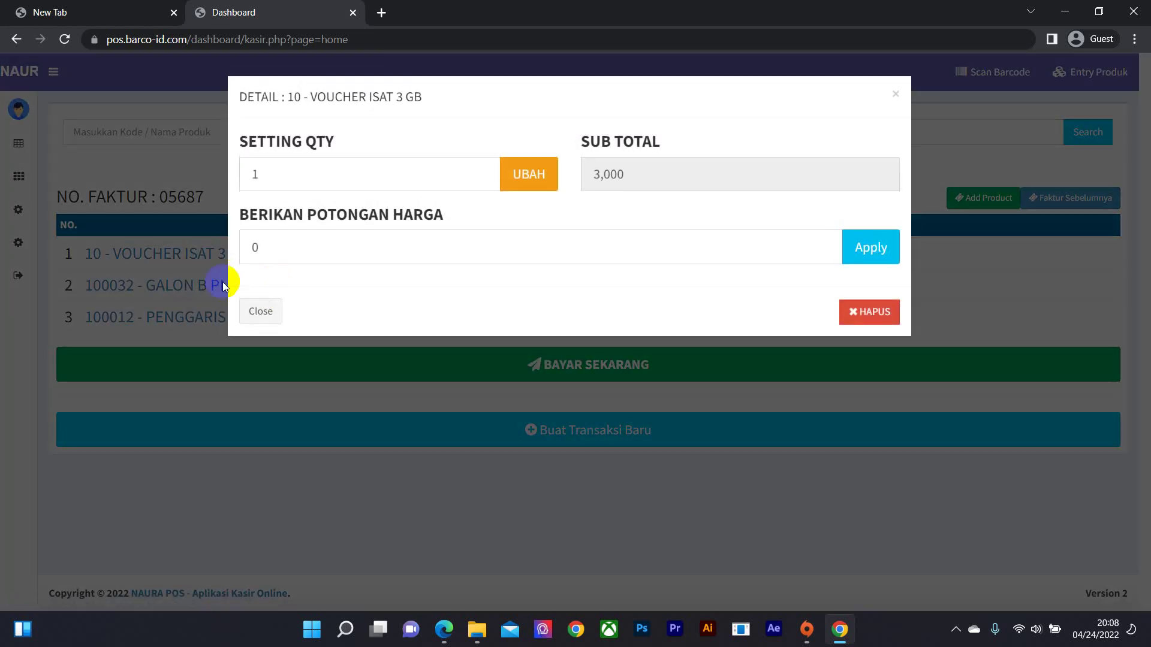
left_click(427, 249)
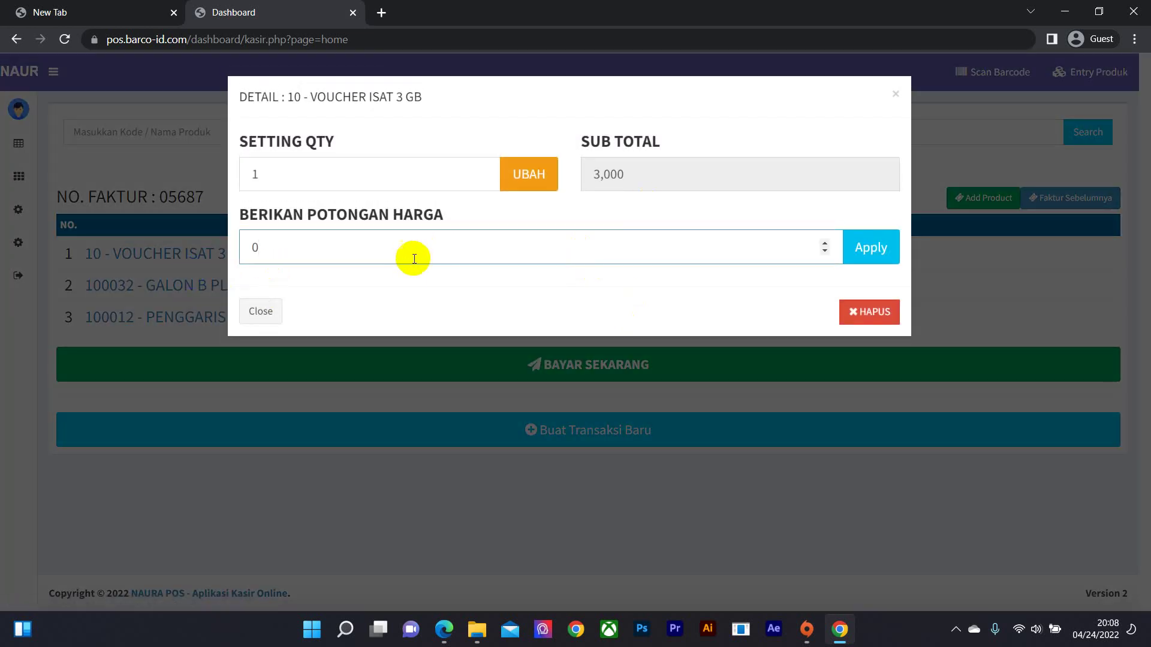
left_click(242, 257)
type("500")
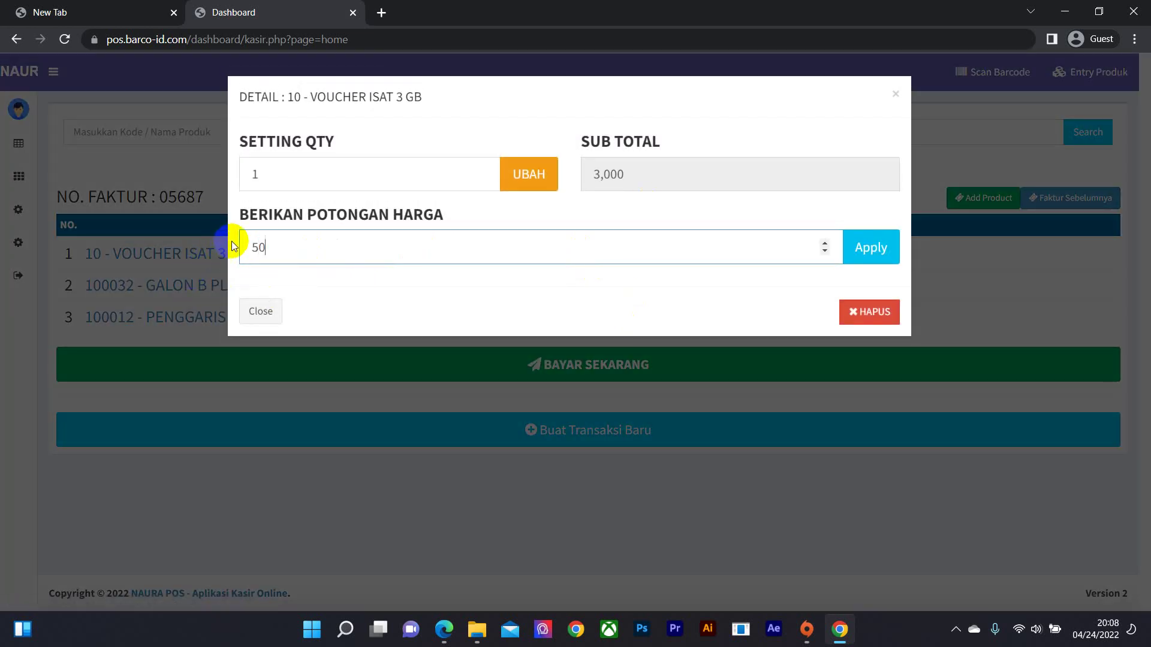
left_click(869, 248)
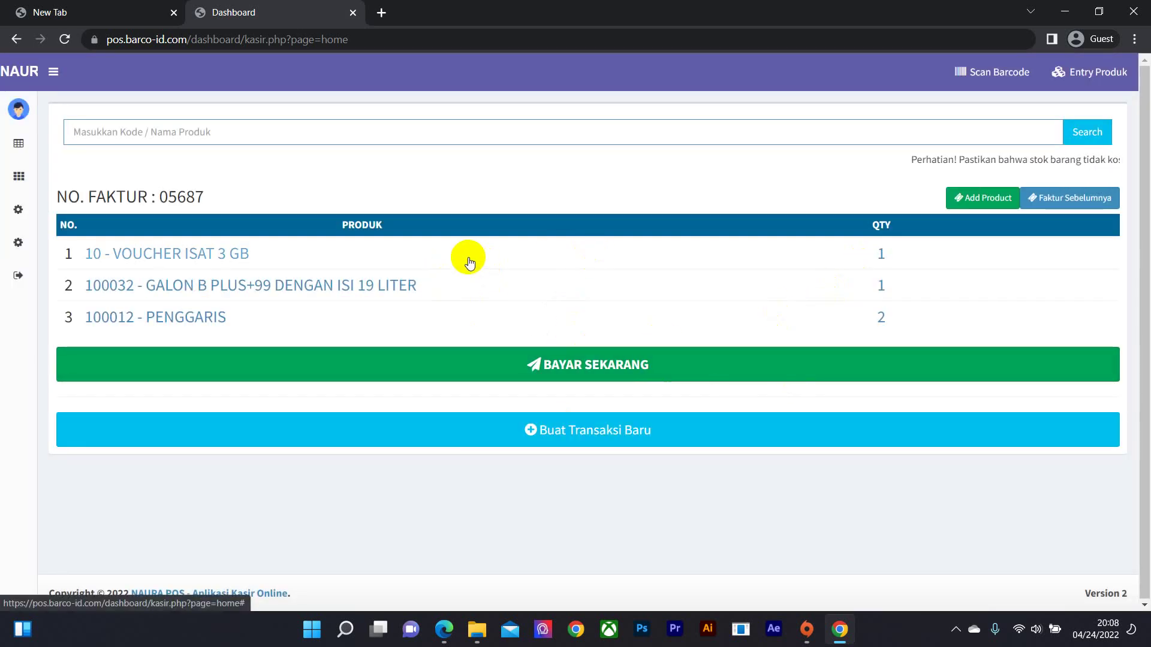
left_click(586, 373)
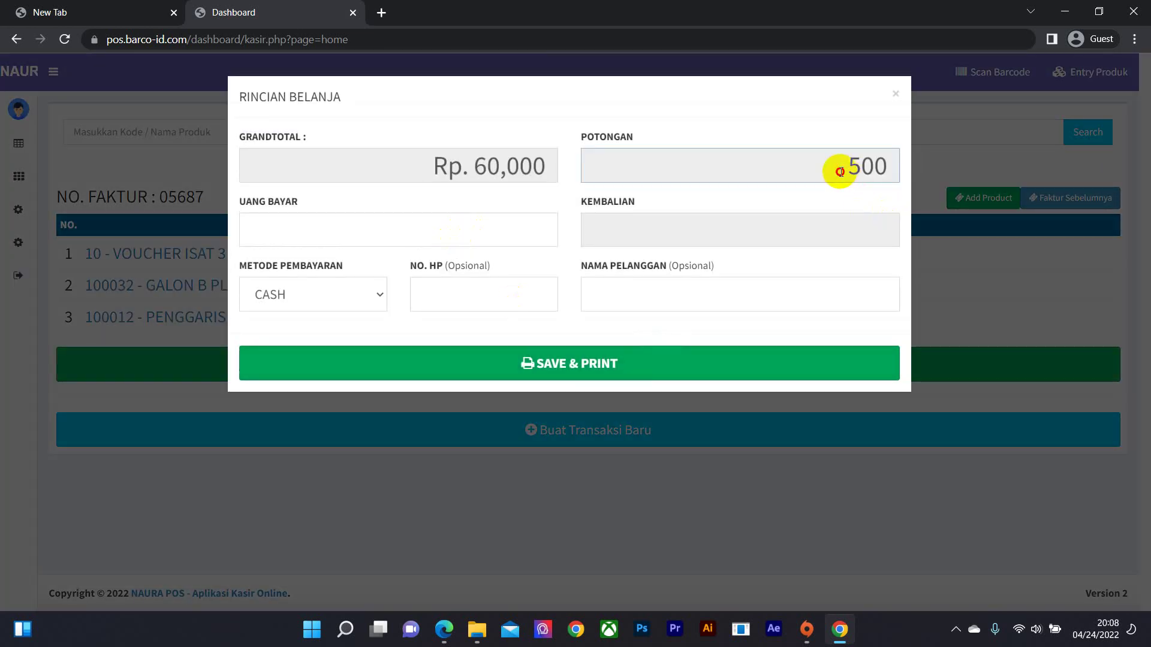
- Review the 500 discount and enter 100000 as the amount paid, giving 40000 change
left_click_drag(837, 170, 904, 164)
left_click(820, 177)
left_click_drag(820, 177, 915, 164)
left_click(837, 170)
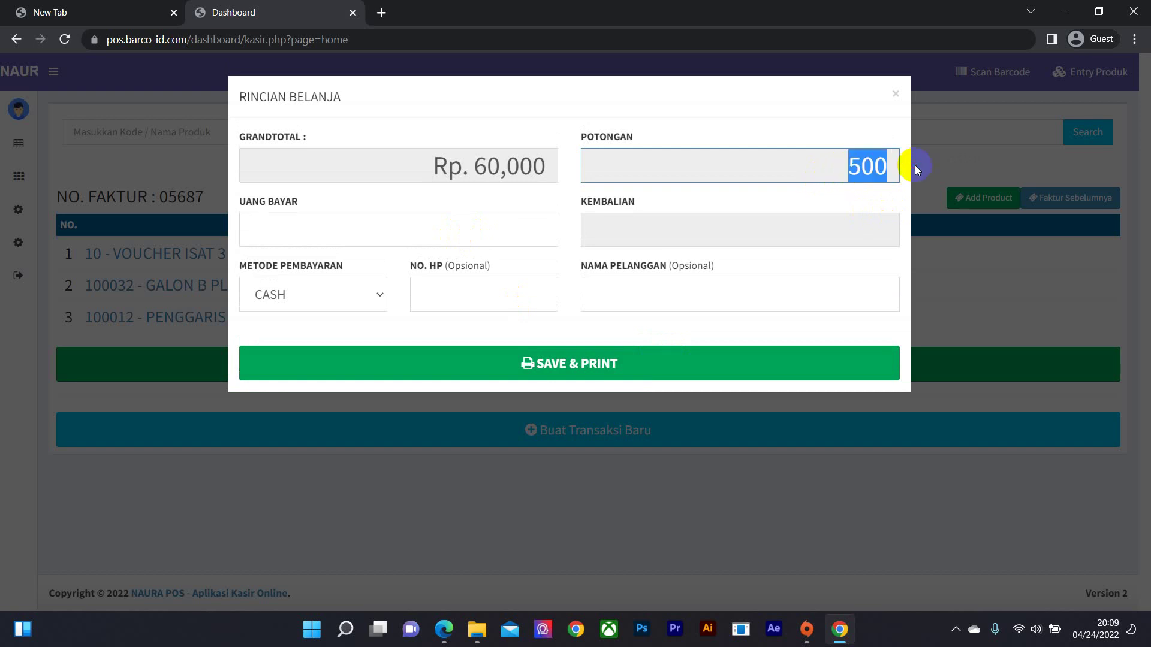
left_click(809, 167)
left_click(467, 231)
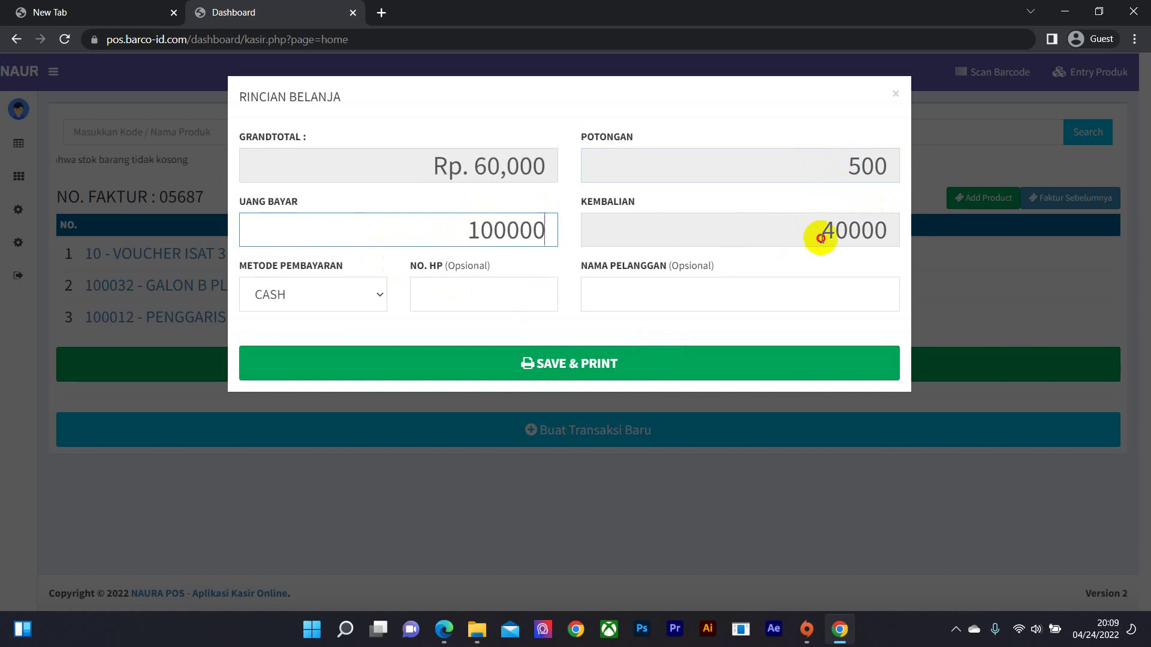
left_click_drag(820, 236, 901, 226)
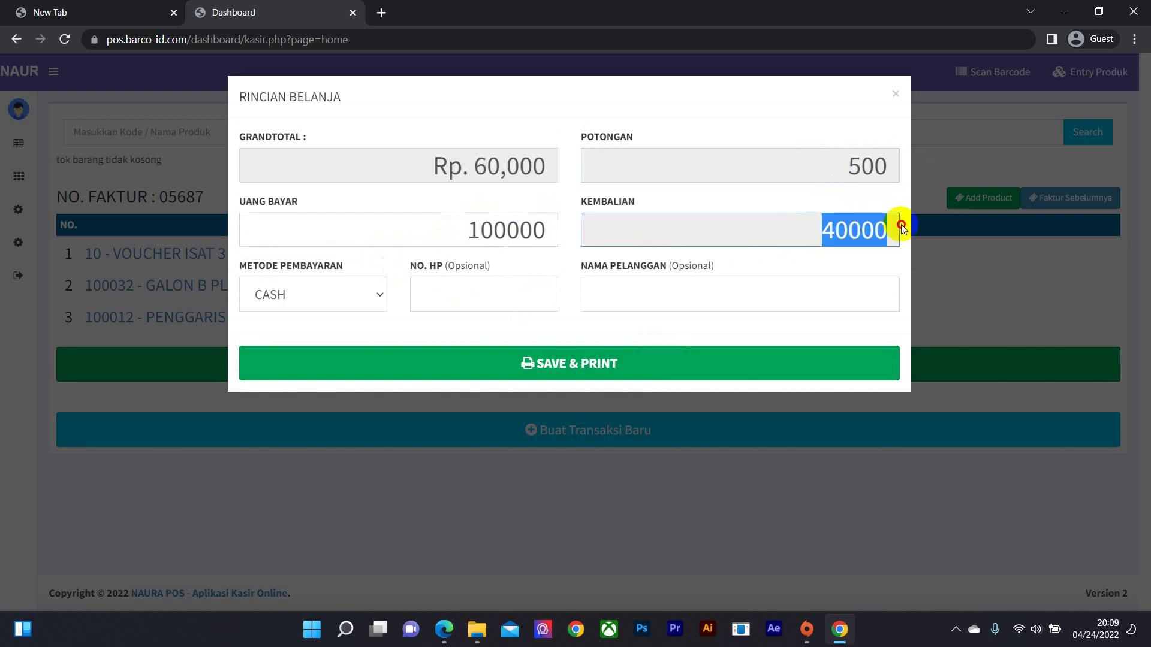
- Keep CASH as payment method, leave phone and customer name blank, and save and print
left_click(483, 299)
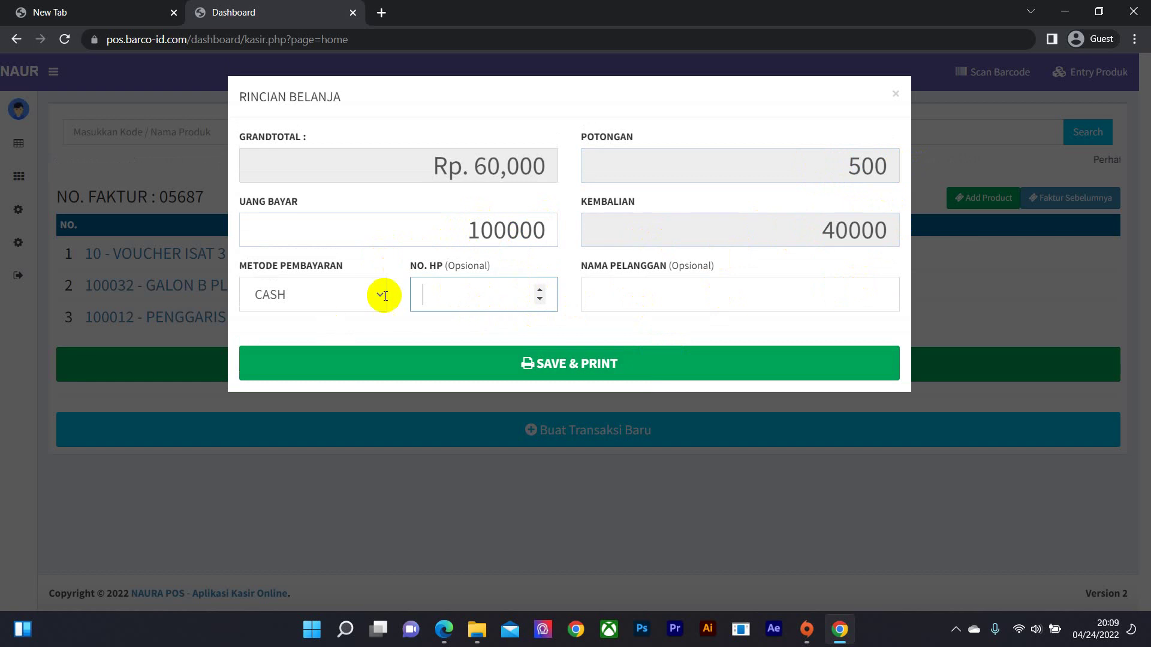
left_click(612, 303)
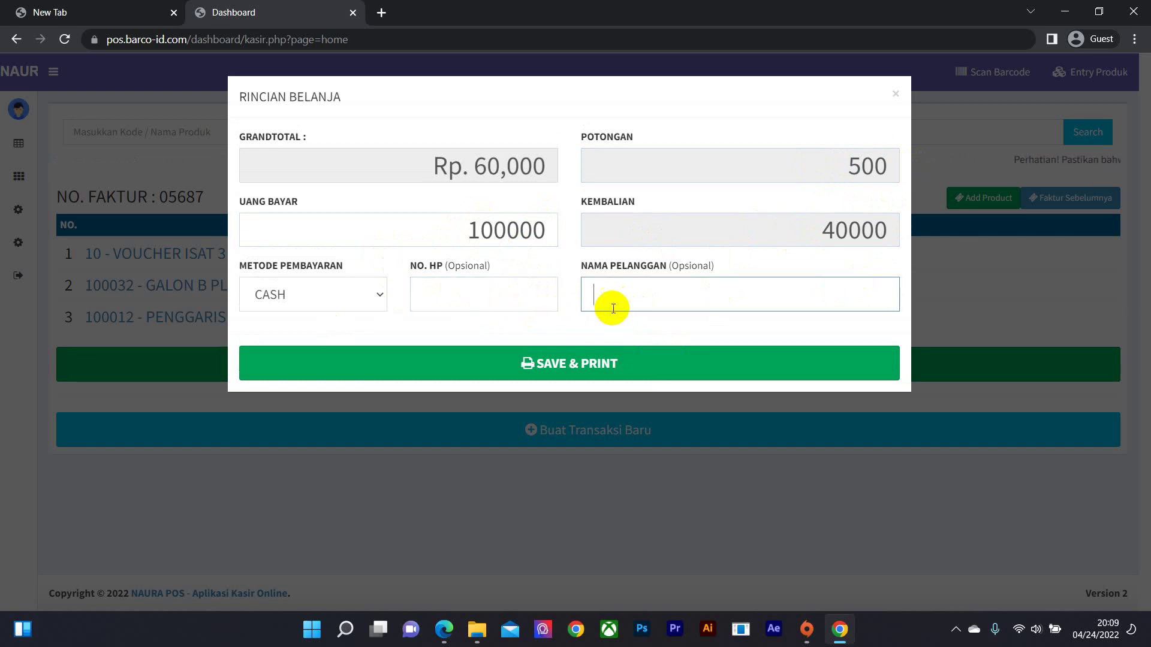
left_click(442, 294)
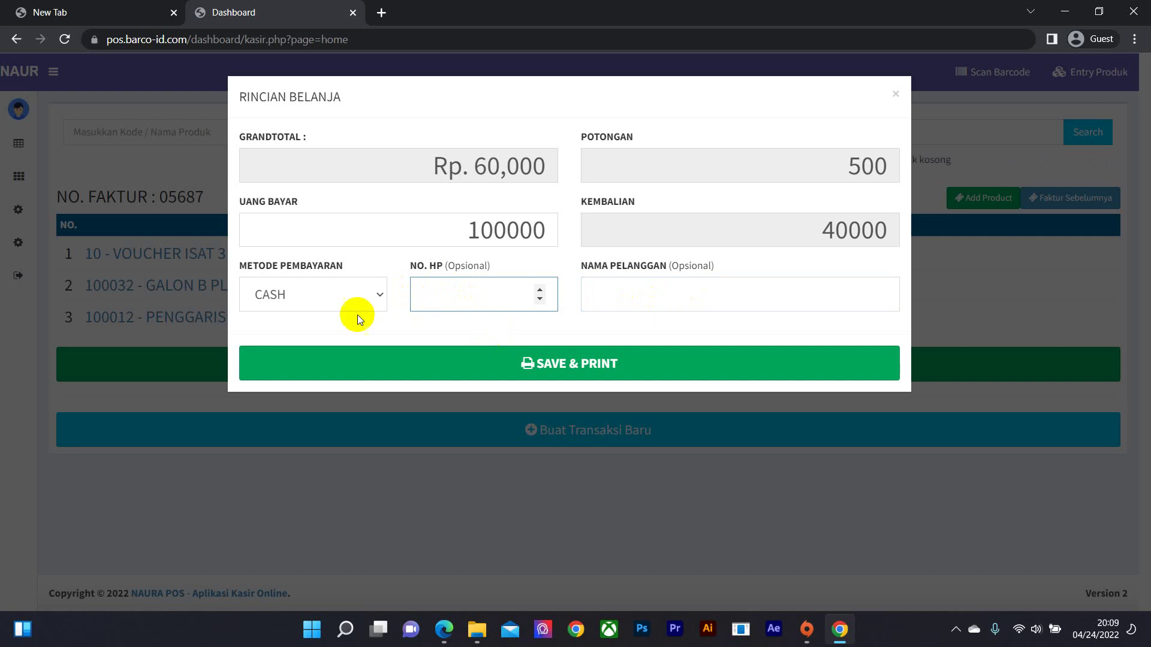
left_click(378, 296)
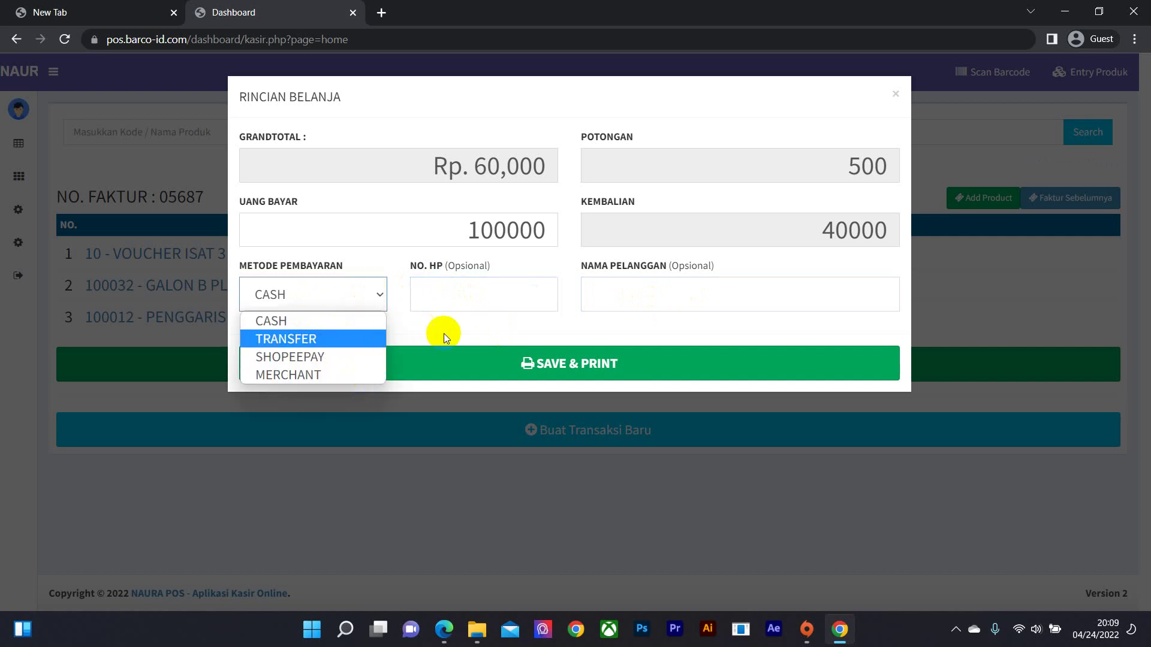
left_click(530, 345)
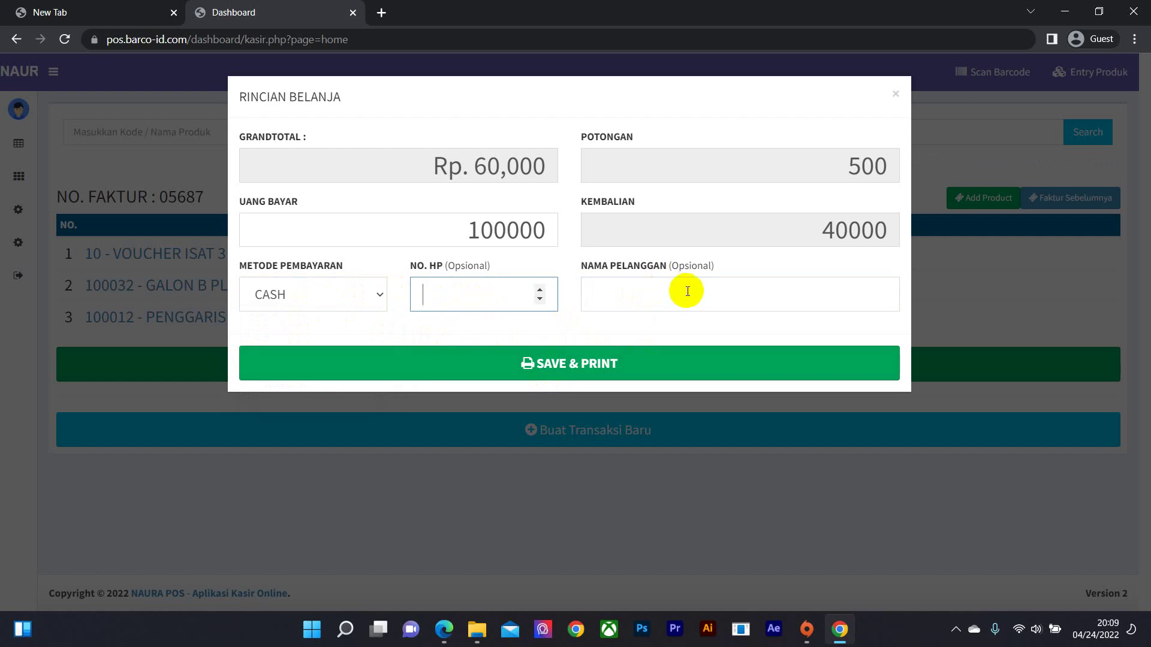
left_click(661, 285)
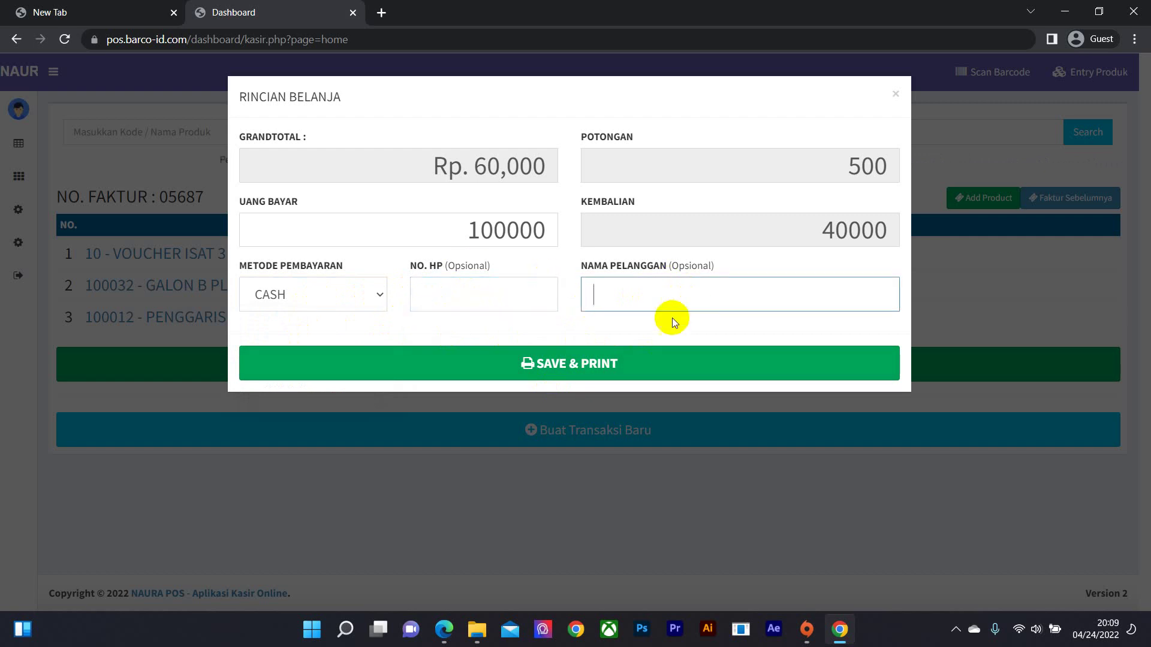
left_click(574, 370)
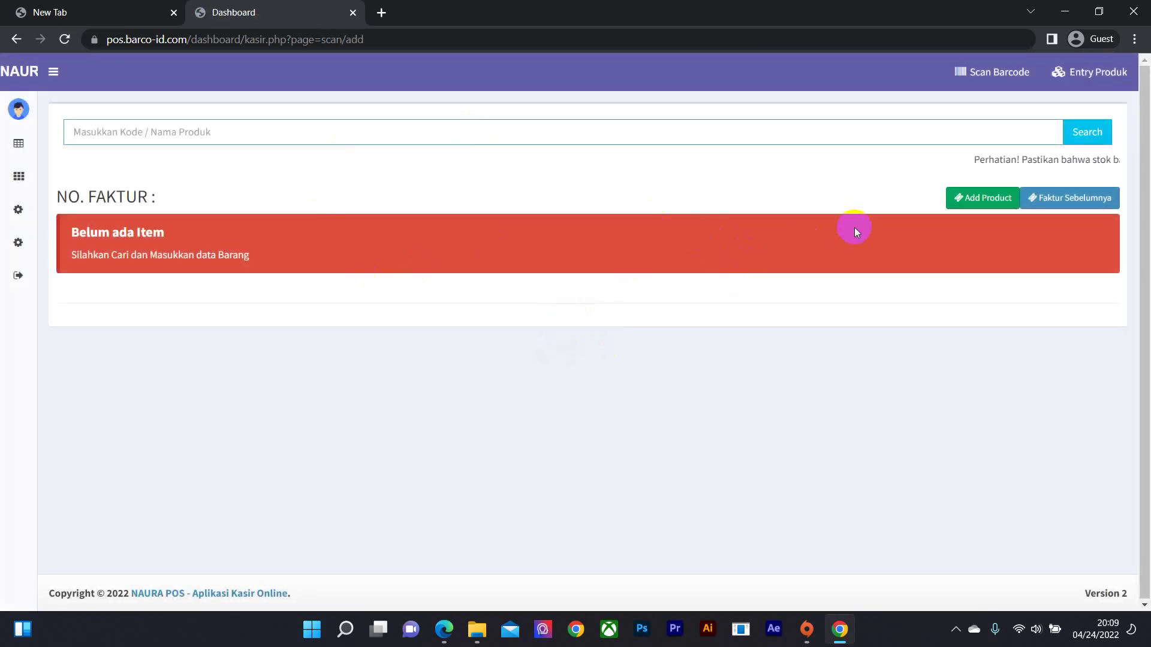
- Open invoice 05687 from the previous invoices list and send its receipt to print
left_click(1075, 199)
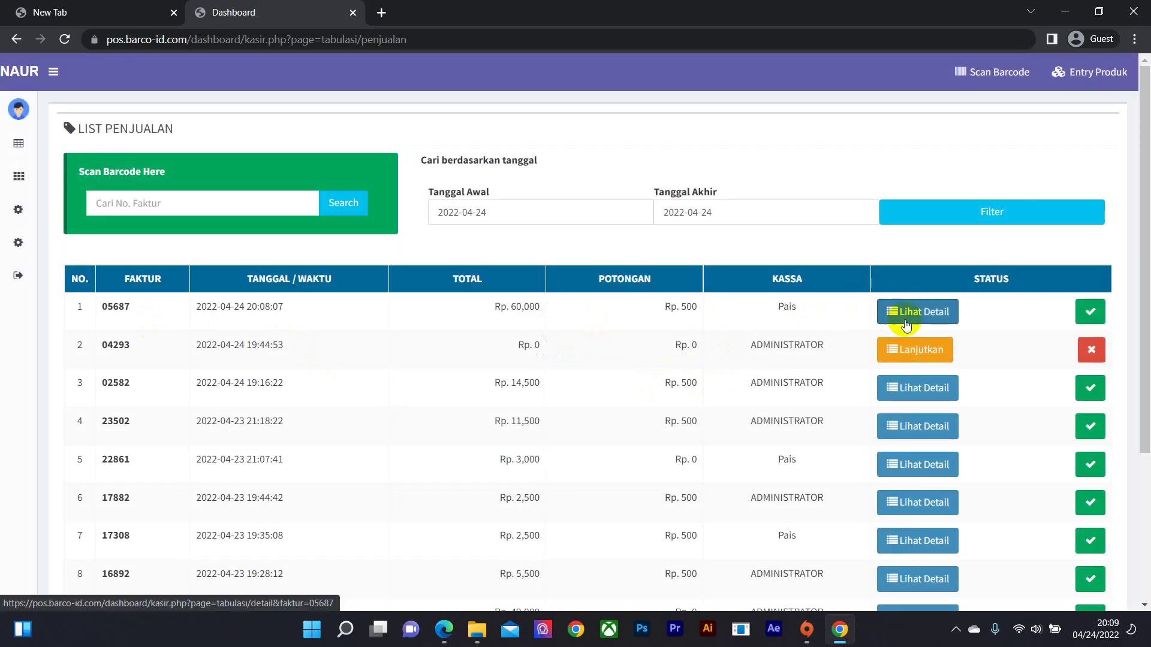
left_click(939, 315)
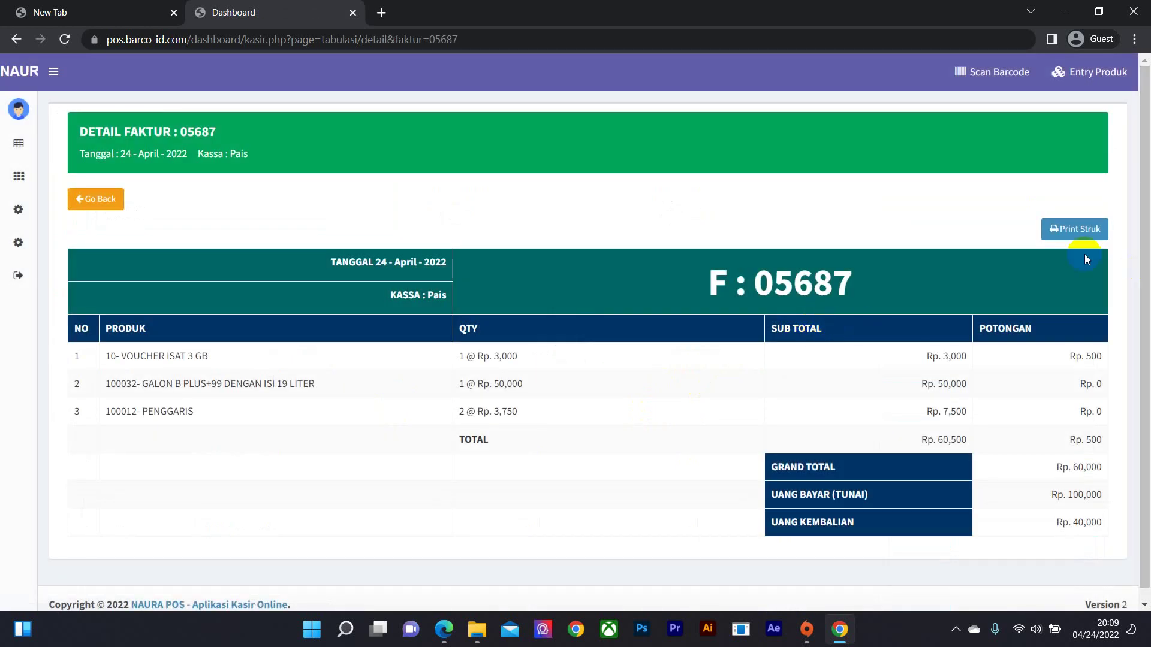
left_click(1099, 233)
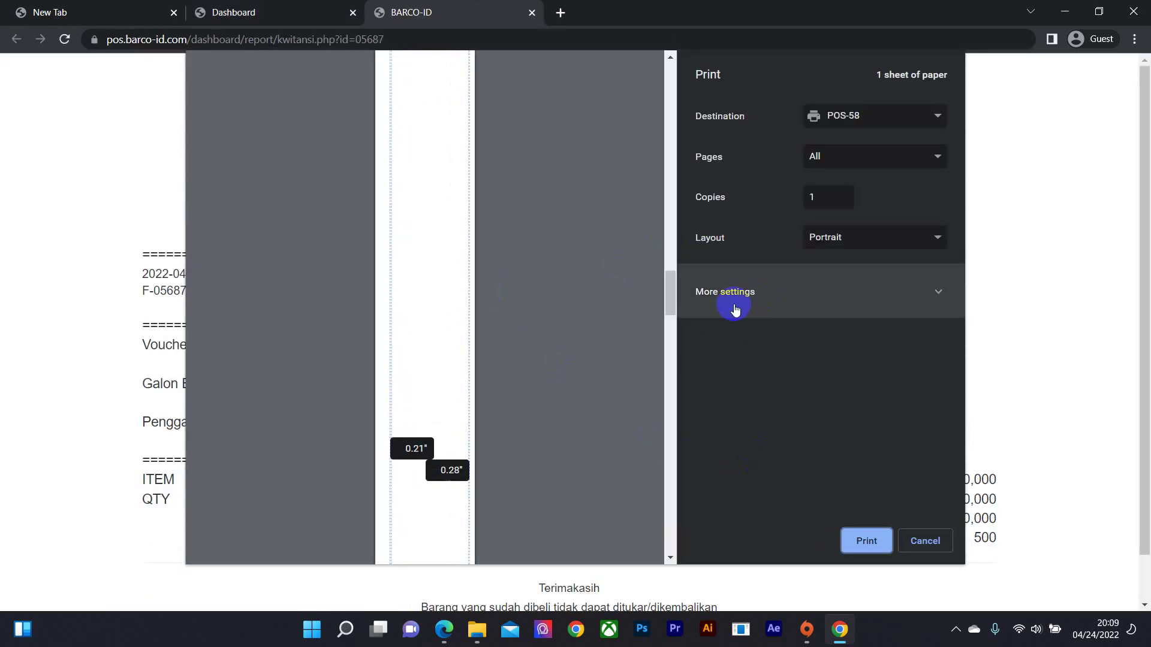
- Shift the receipt preview's left margin slightly, review the preview, and cancel printing
scroll(354, 203, "down", 3)
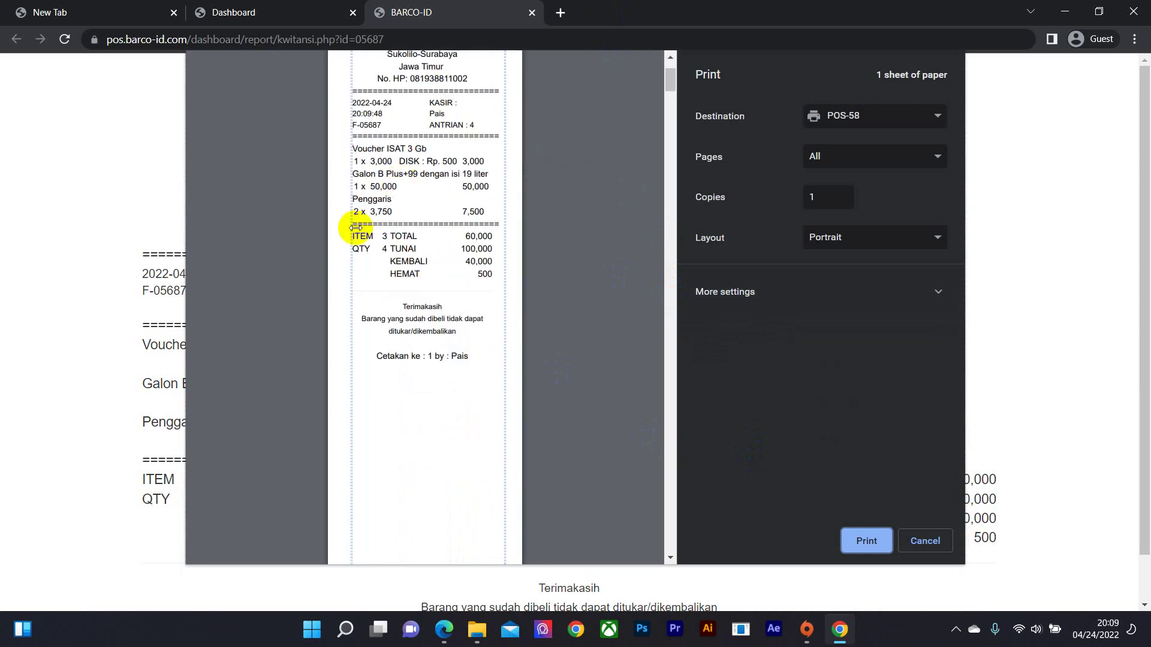
scroll(353, 266, "up", 2)
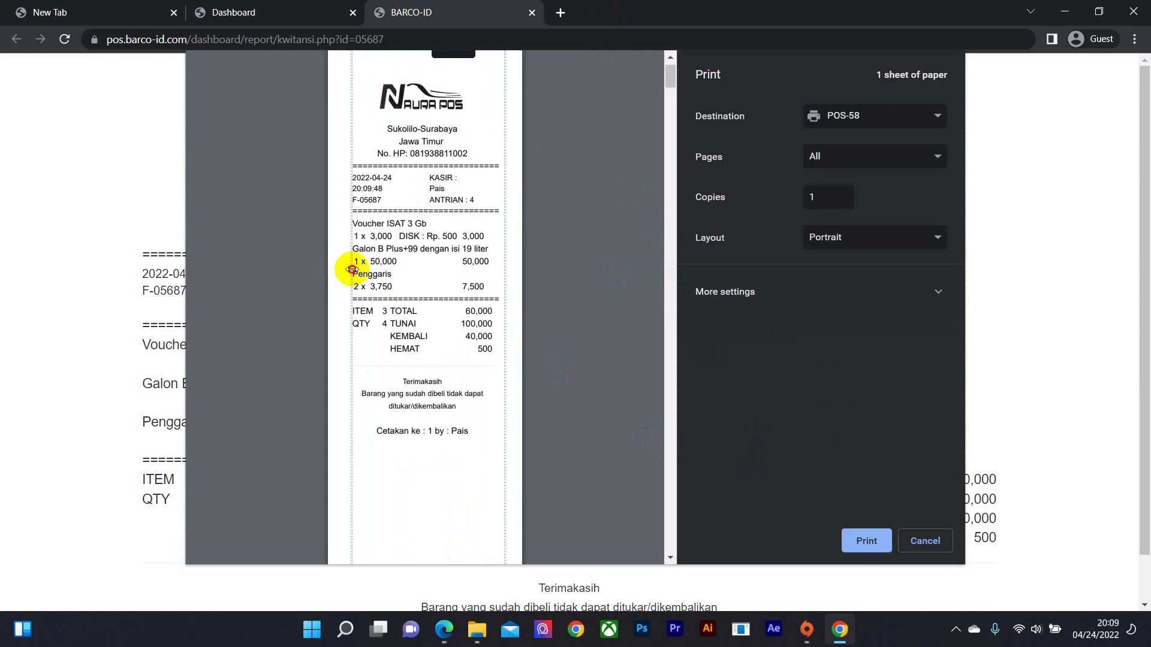
left_click_drag(352, 269, 343, 261)
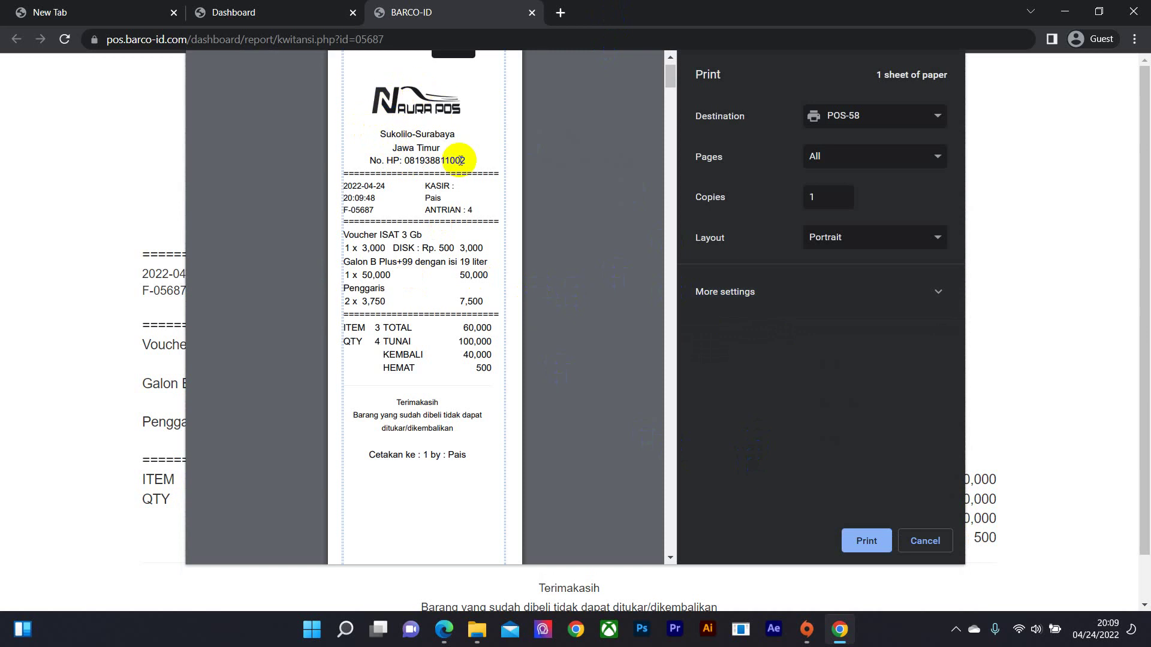
scroll(417, 170, "up", 1)
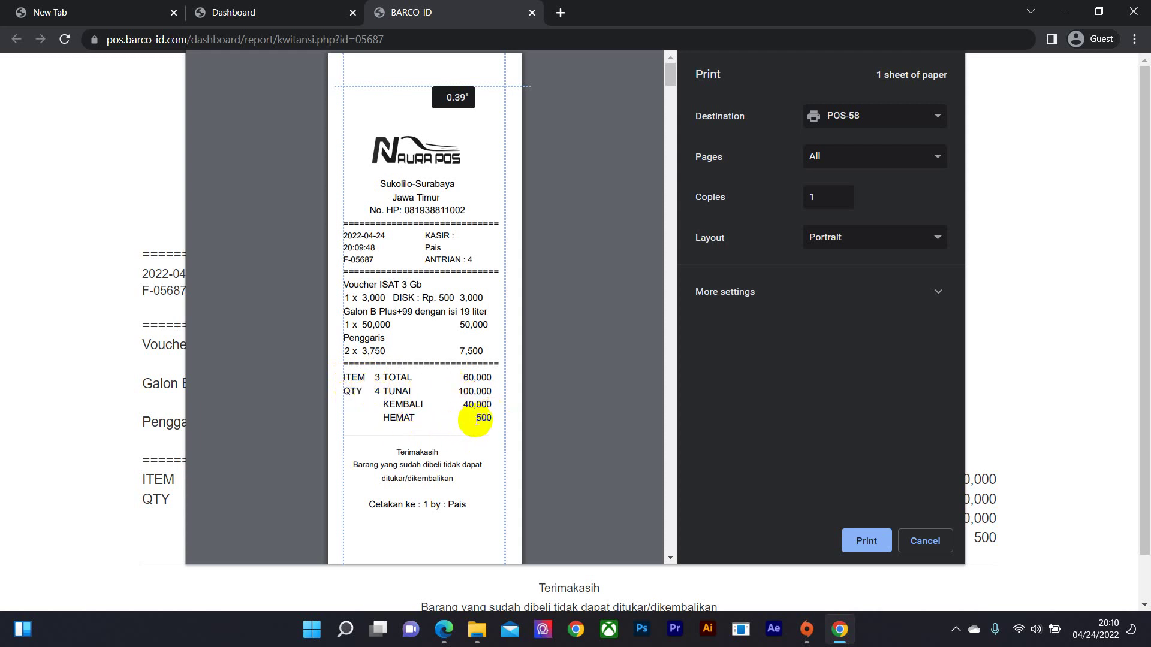
scroll(481, 422, "down", 2)
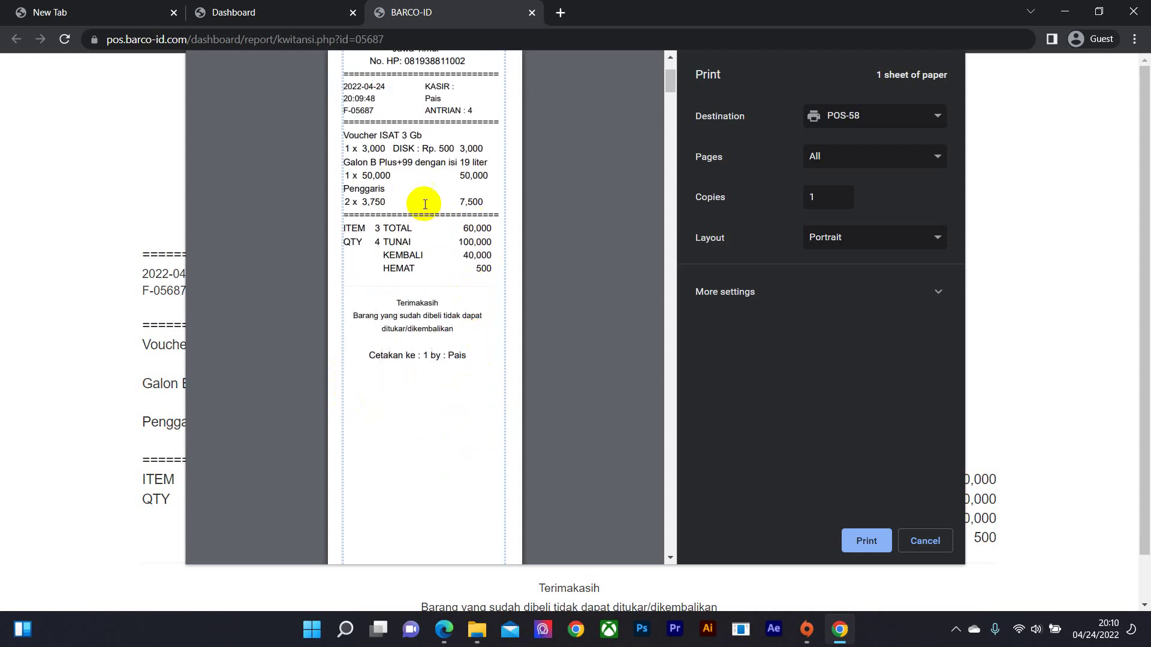
scroll(444, 204, "up", 1)
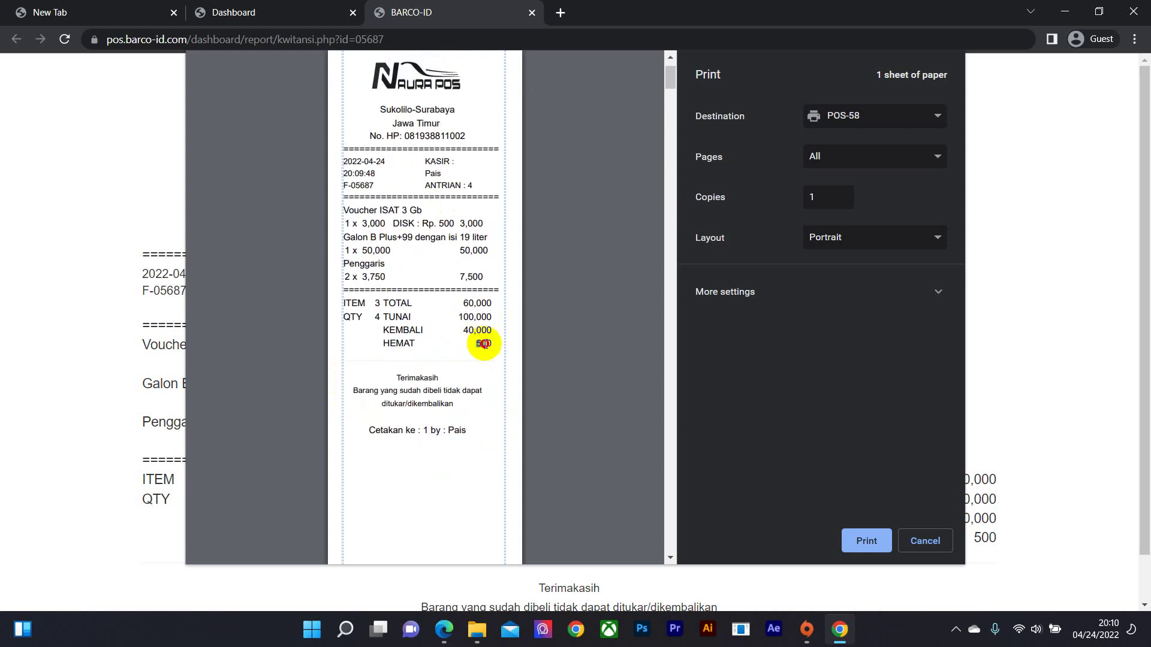
scroll(585, 384, "up", 1)
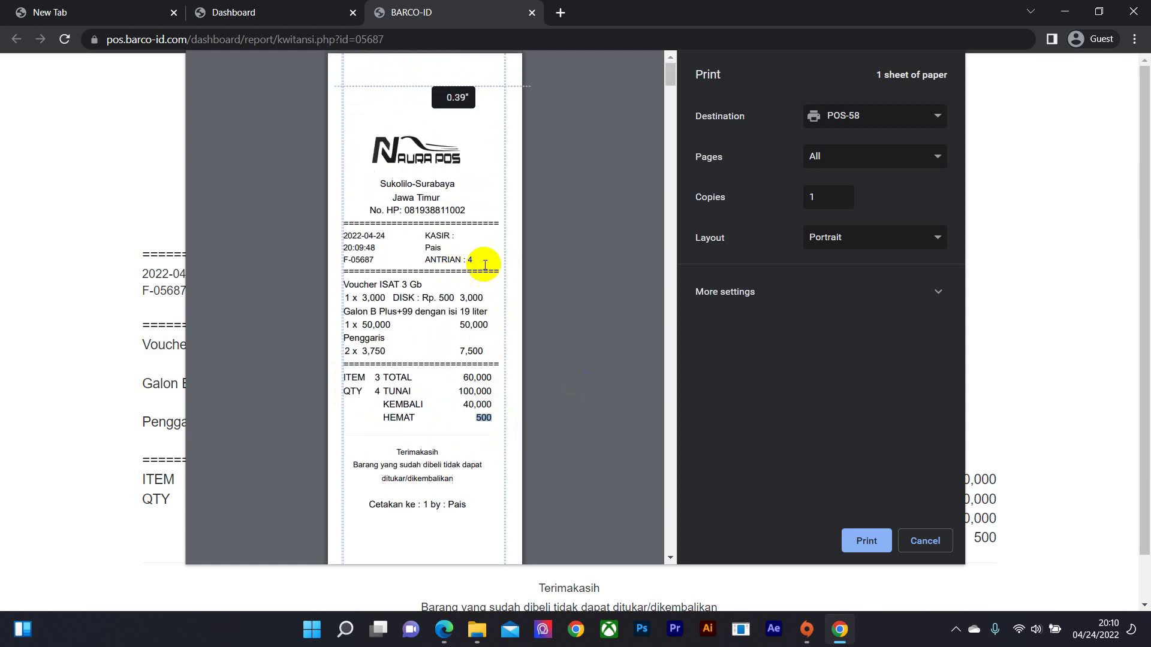
left_click(903, 548)
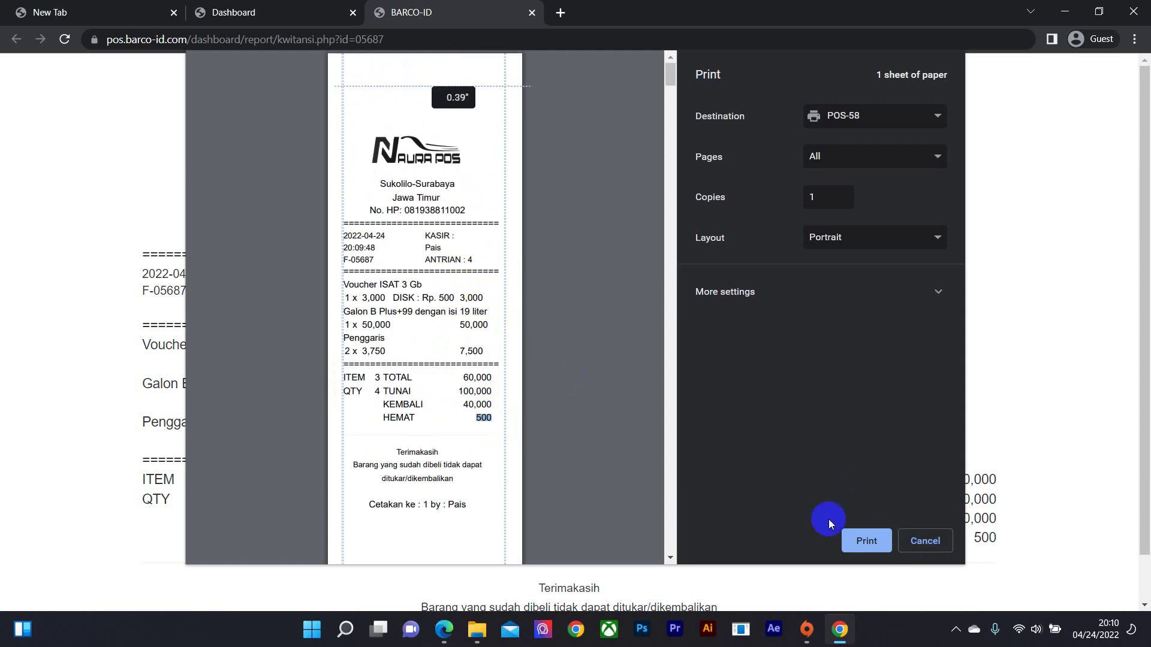
left_click(917, 540)
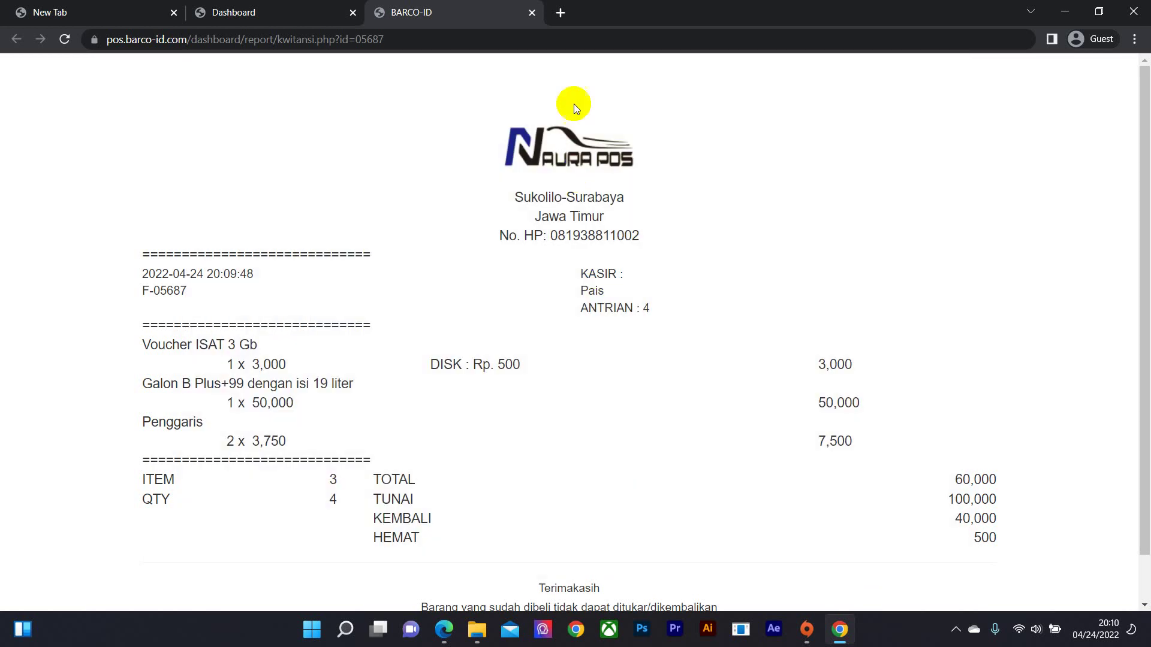
- Close the receipt tab, log out of the cashier account, and log back in as administrator
left_click(532, 13)
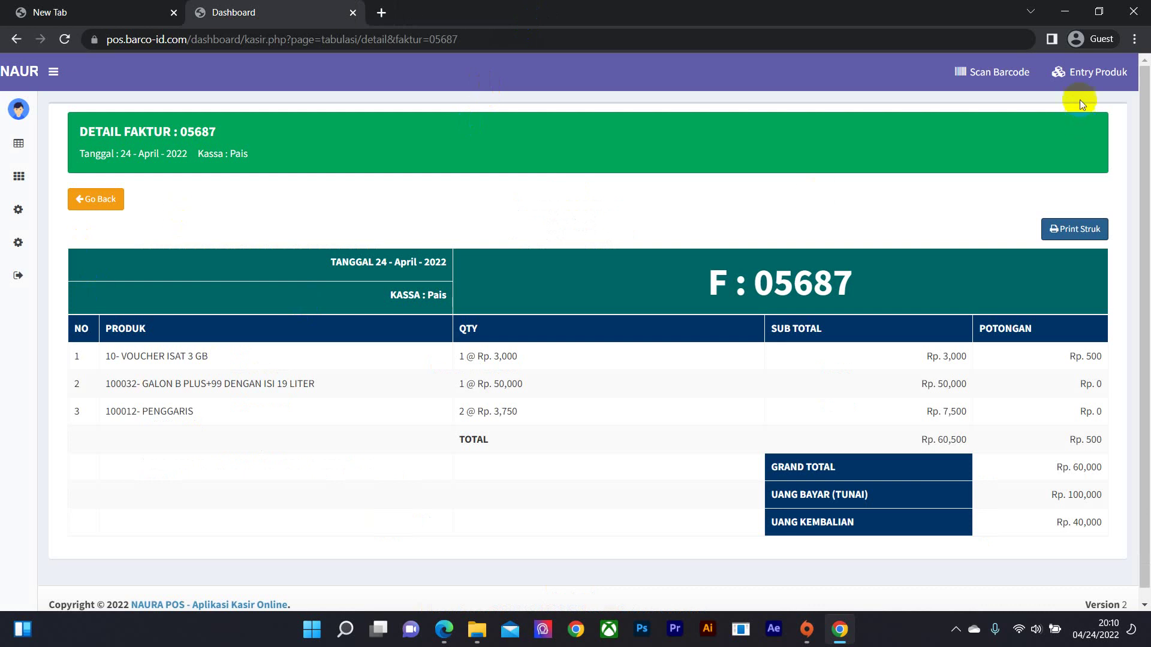
left_click(18, 276)
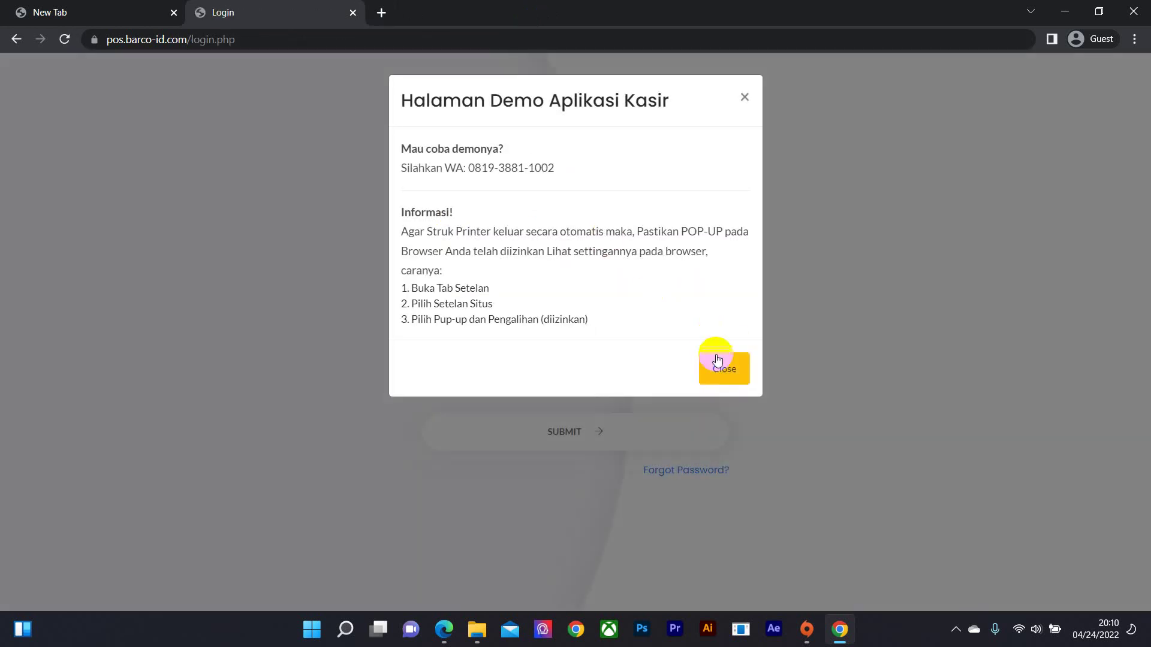
left_click(717, 360)
left_click(471, 342)
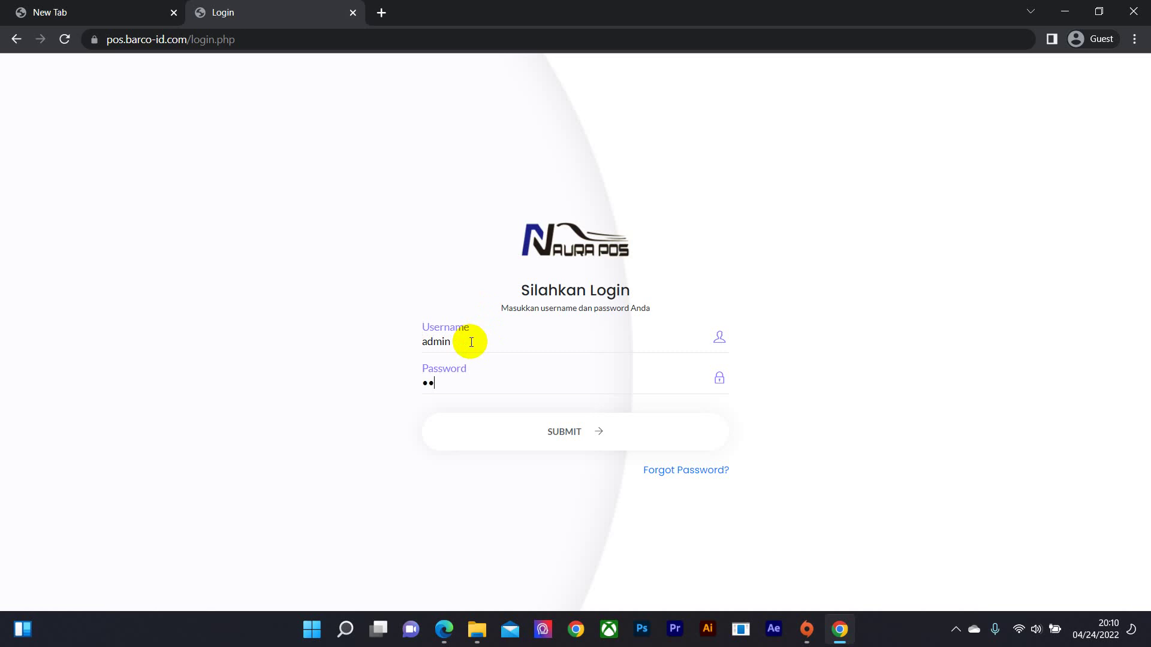
type("3")
key("Return")
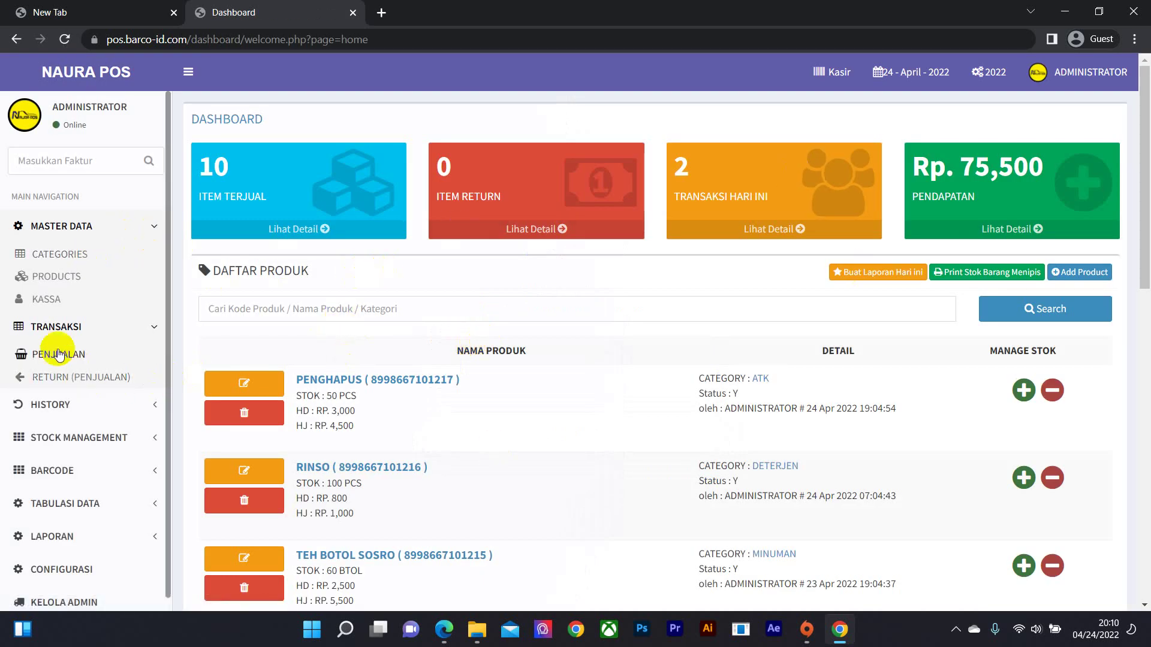
- Filter the sales report to the non-administrator cashier with all payment types included
left_click(110, 550)
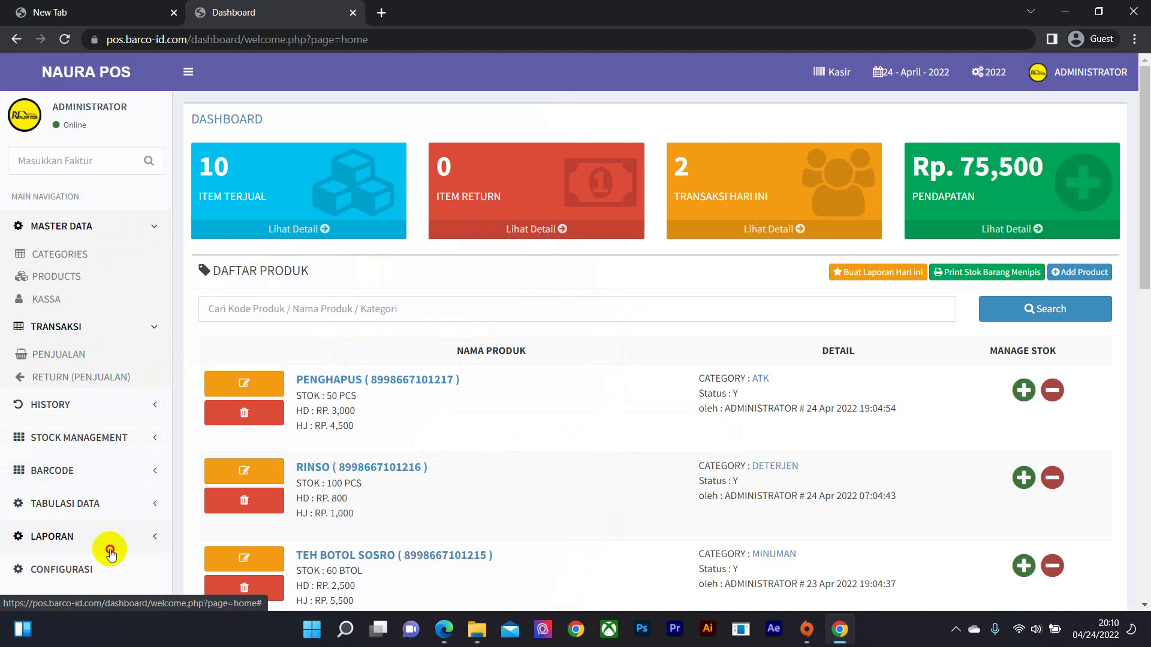
left_click(24, 453)
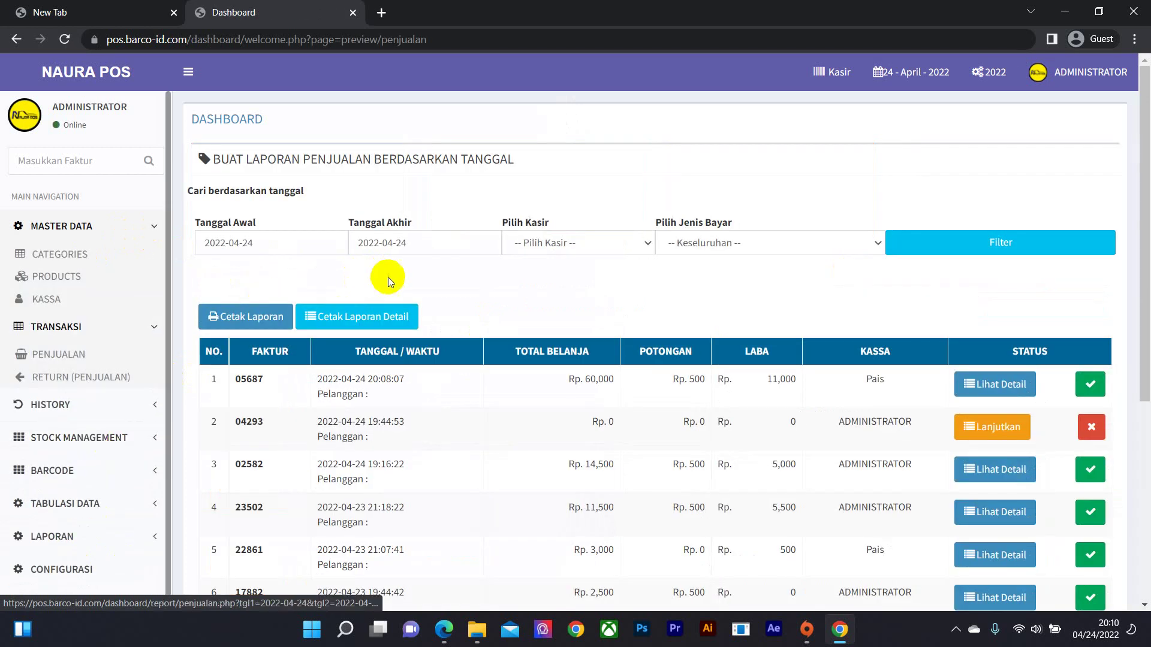
left_click(619, 243)
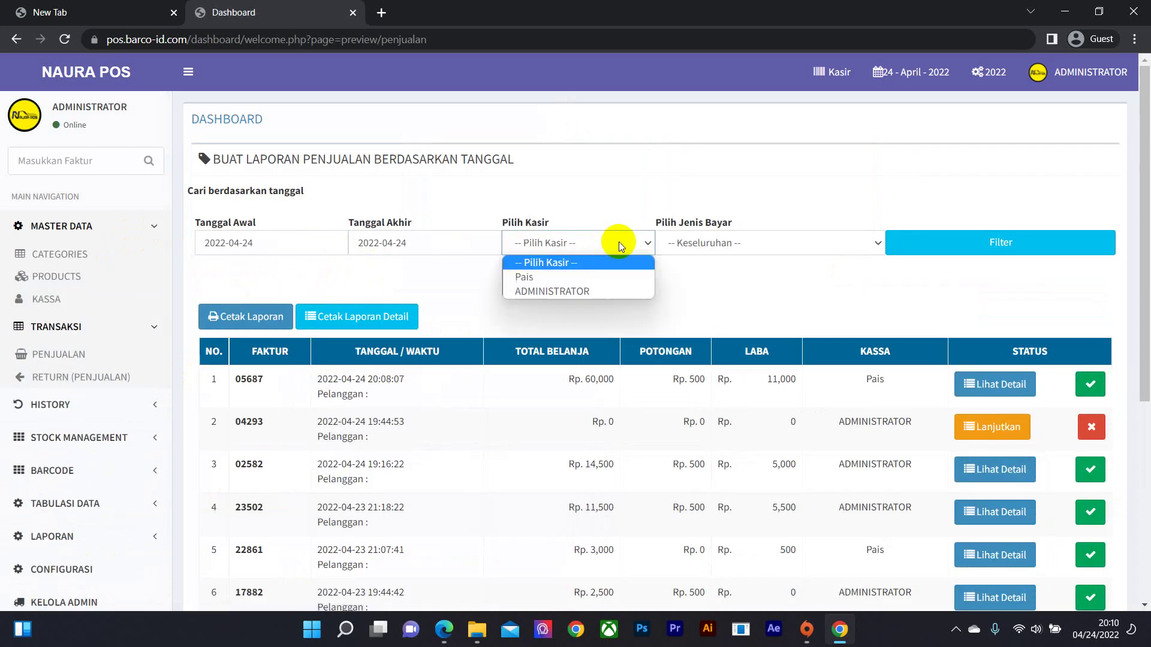
left_click(552, 280)
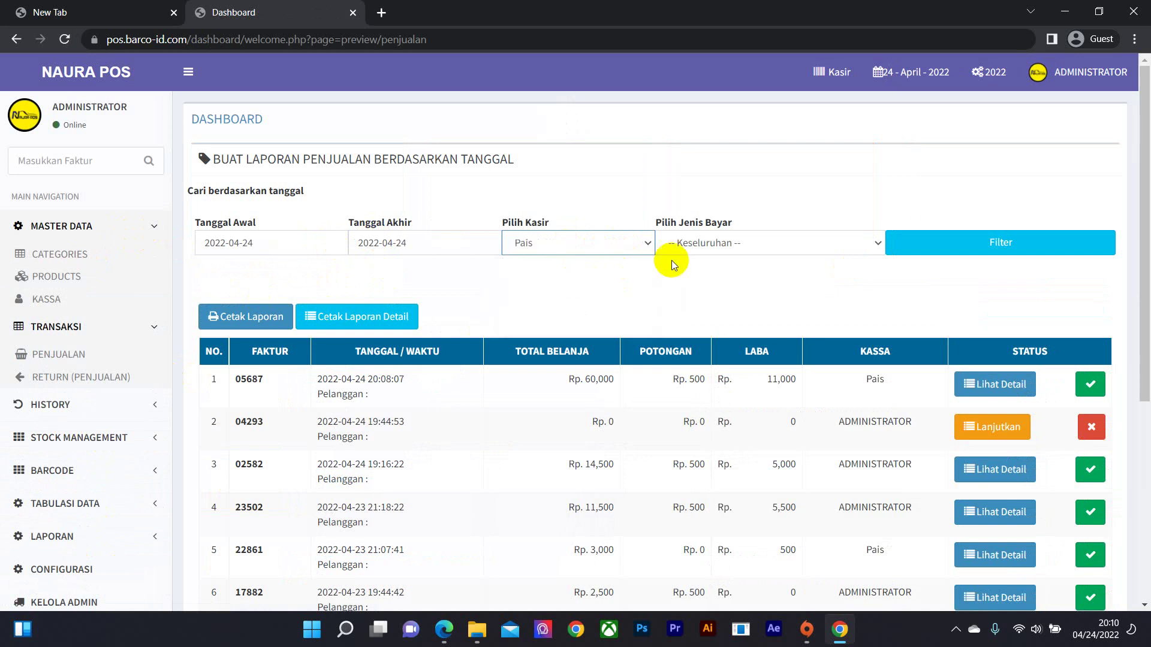
left_click(729, 253)
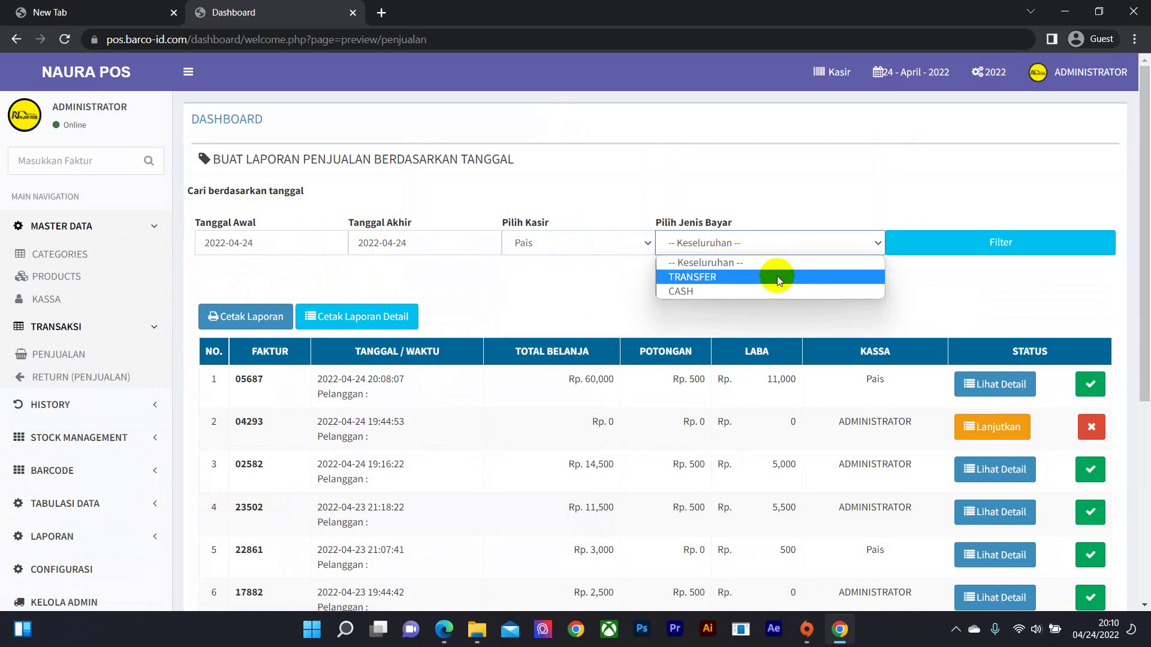
left_click(926, 280)
left_click(746, 245)
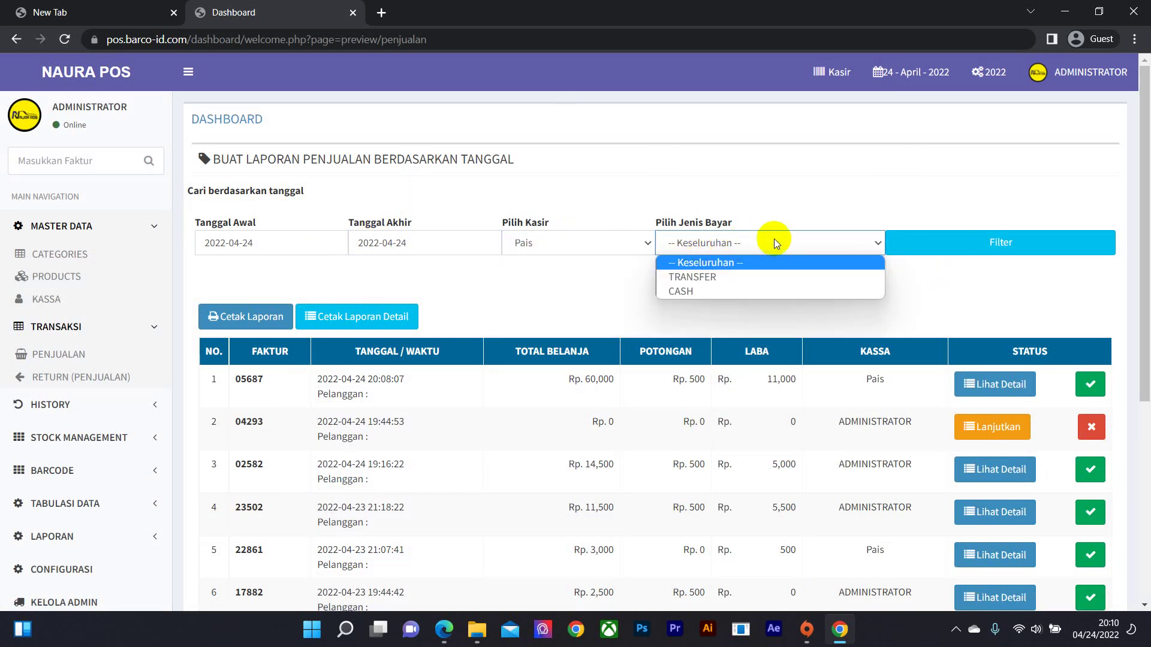
left_click(737, 263)
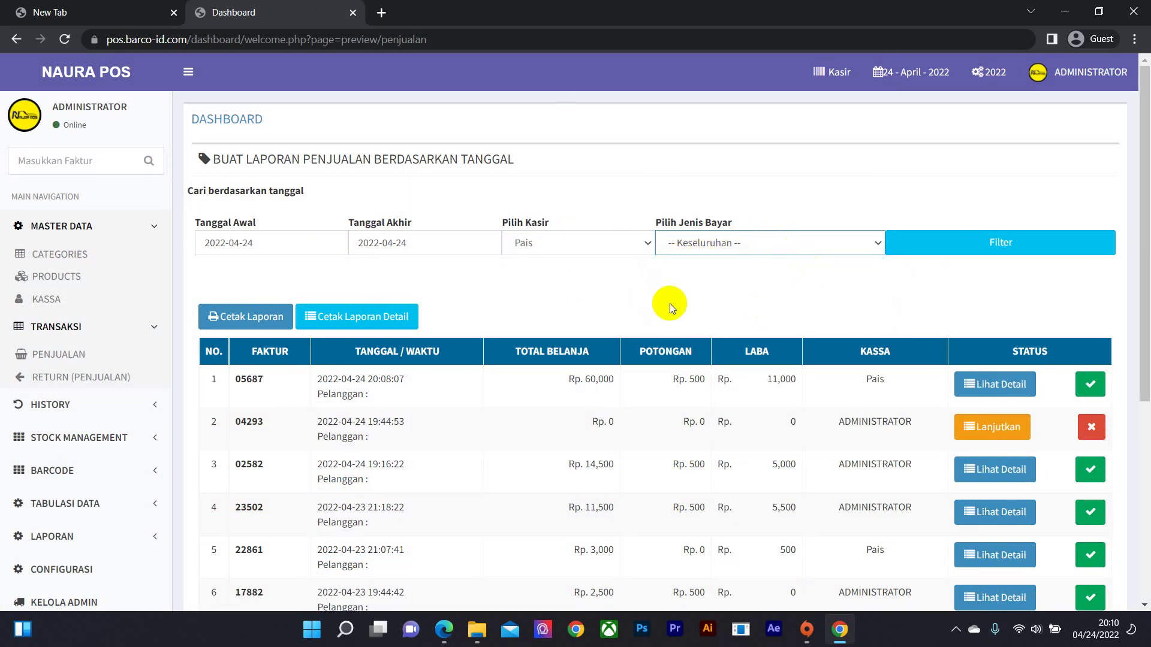
left_click(998, 250)
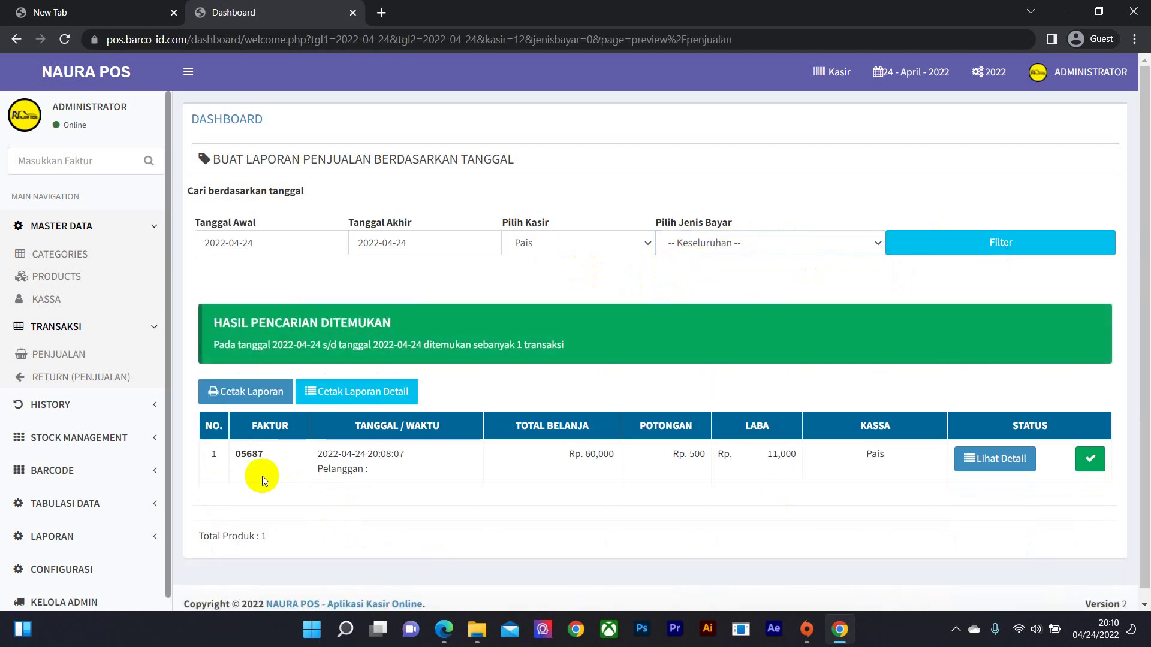
- Inspect the three items on invoice 05687, go back to the report, and collapse master data
scroll(406, 418, "down", 1)
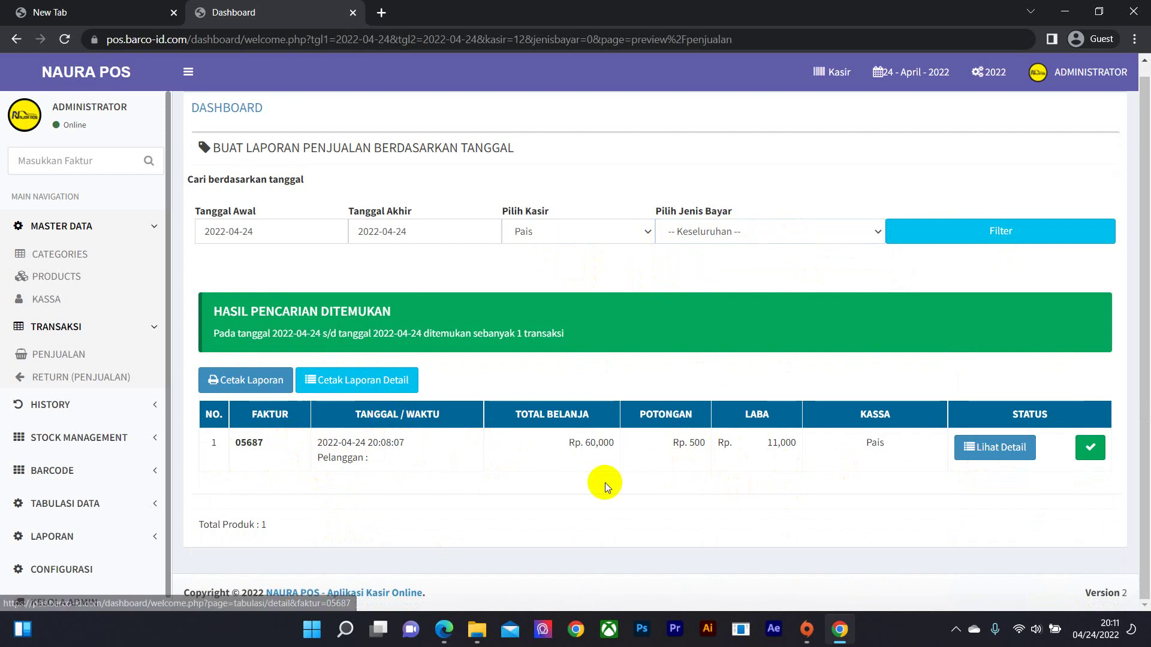
left_click(992, 454)
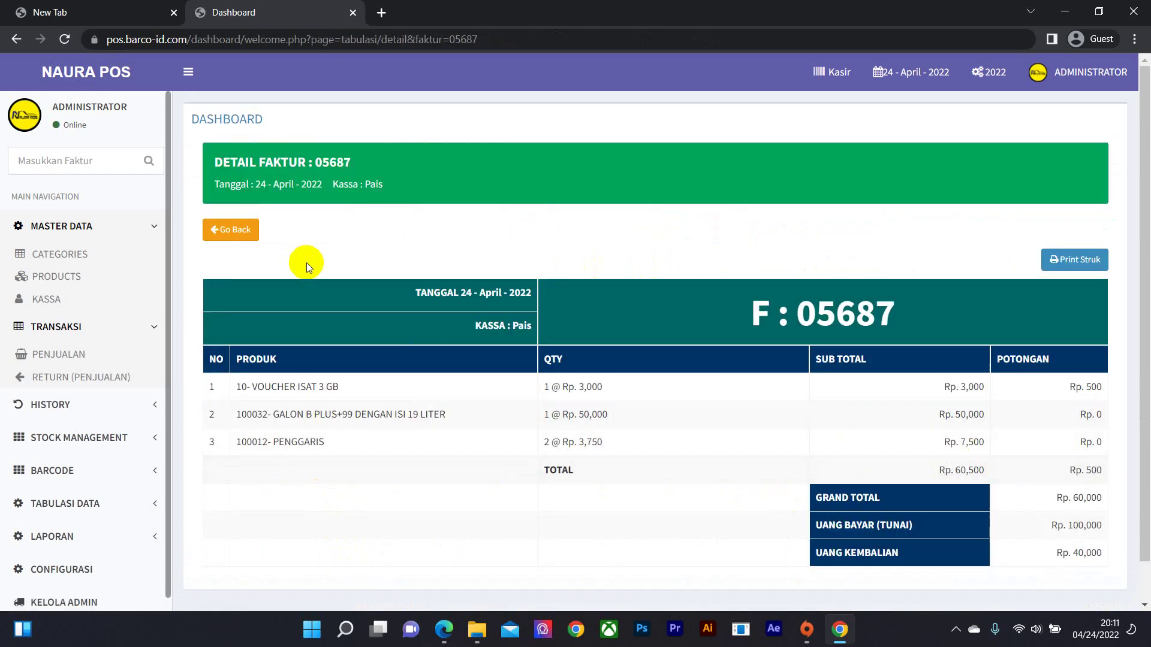
scroll(323, 265, "down", 1)
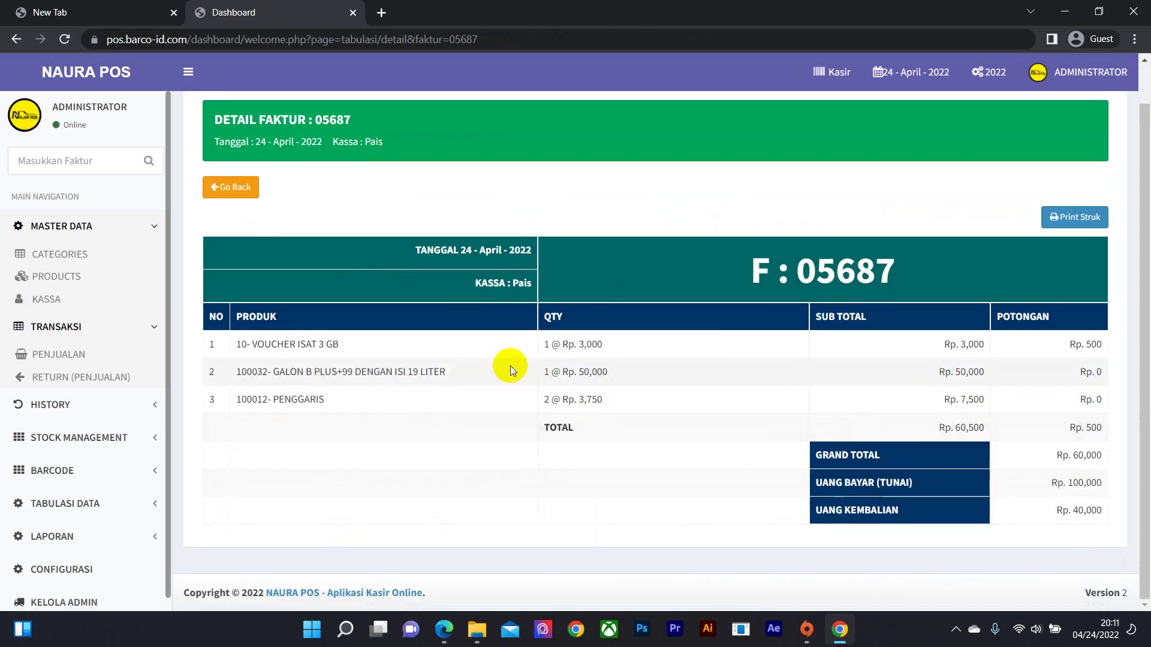
left_click(225, 195)
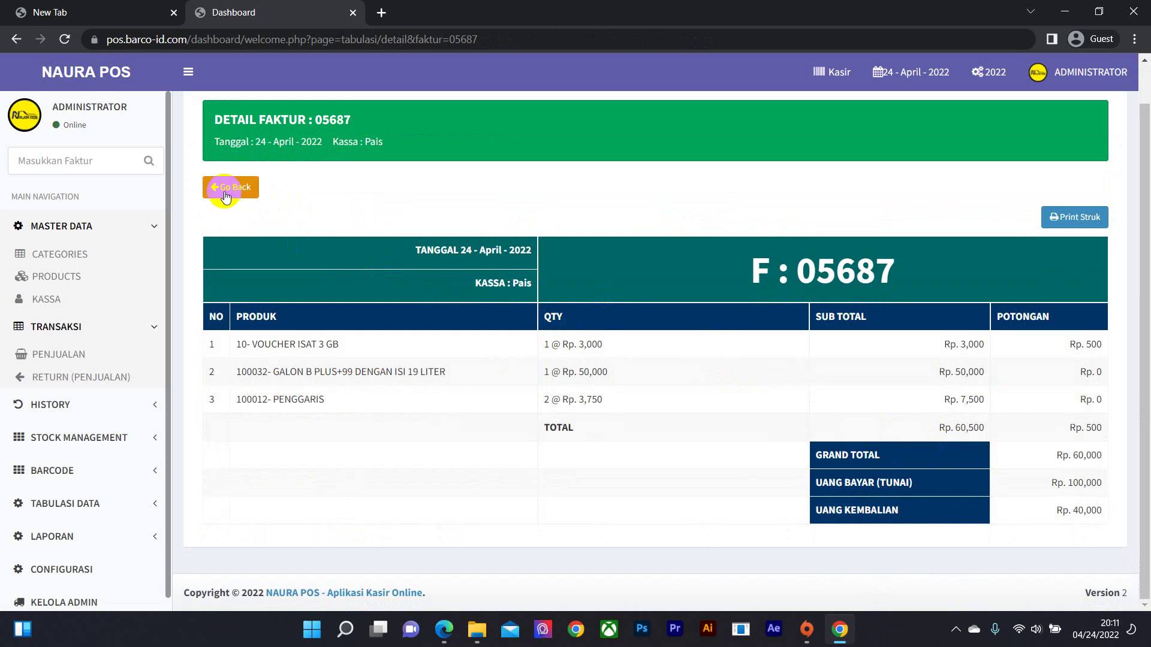
left_click(141, 228)
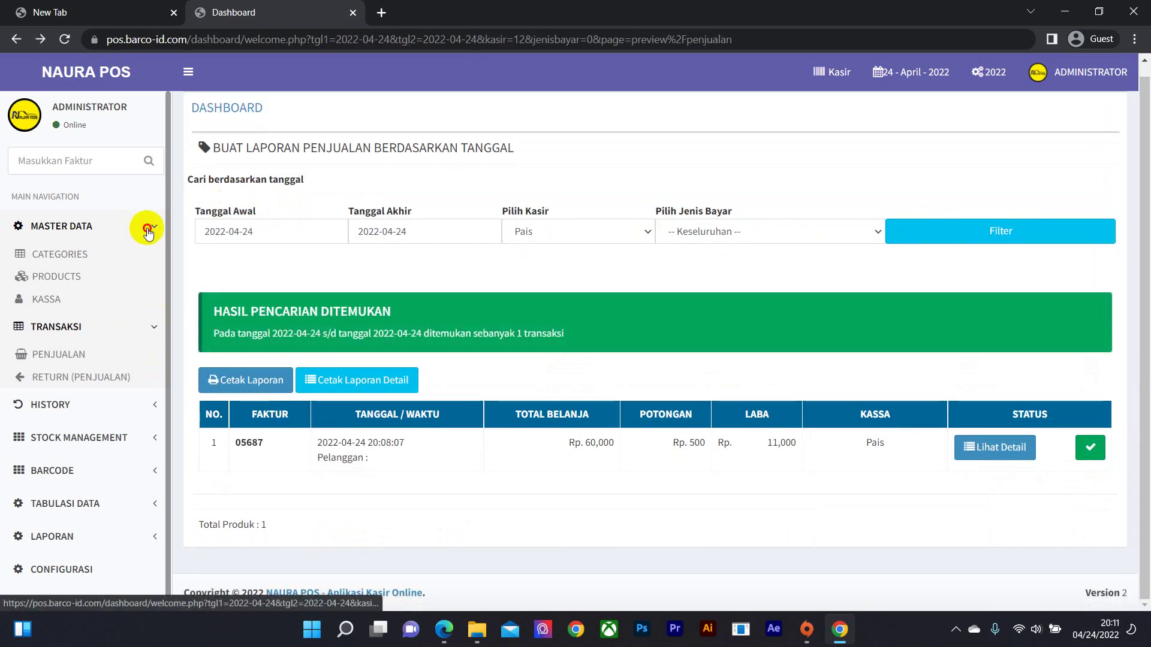
- Open Categories and Products from Master Data in new tabs, keeping only the Daftar Produk list
left_click(118, 233)
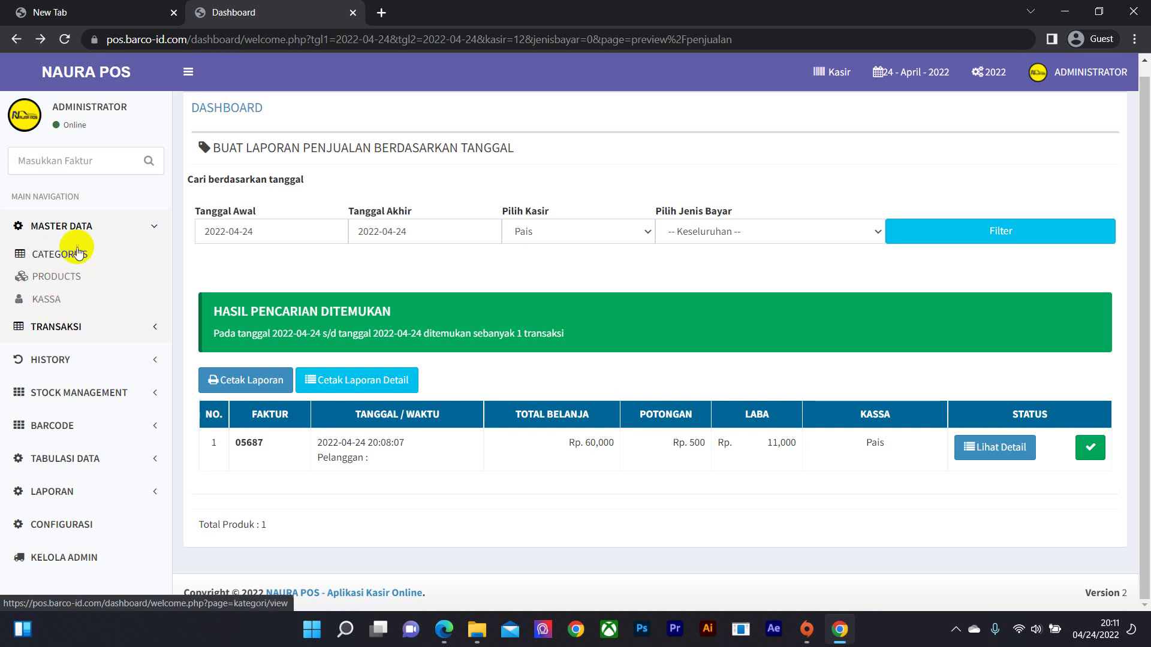
right_click(72, 259)
left_click(98, 265)
left_click(418, 17)
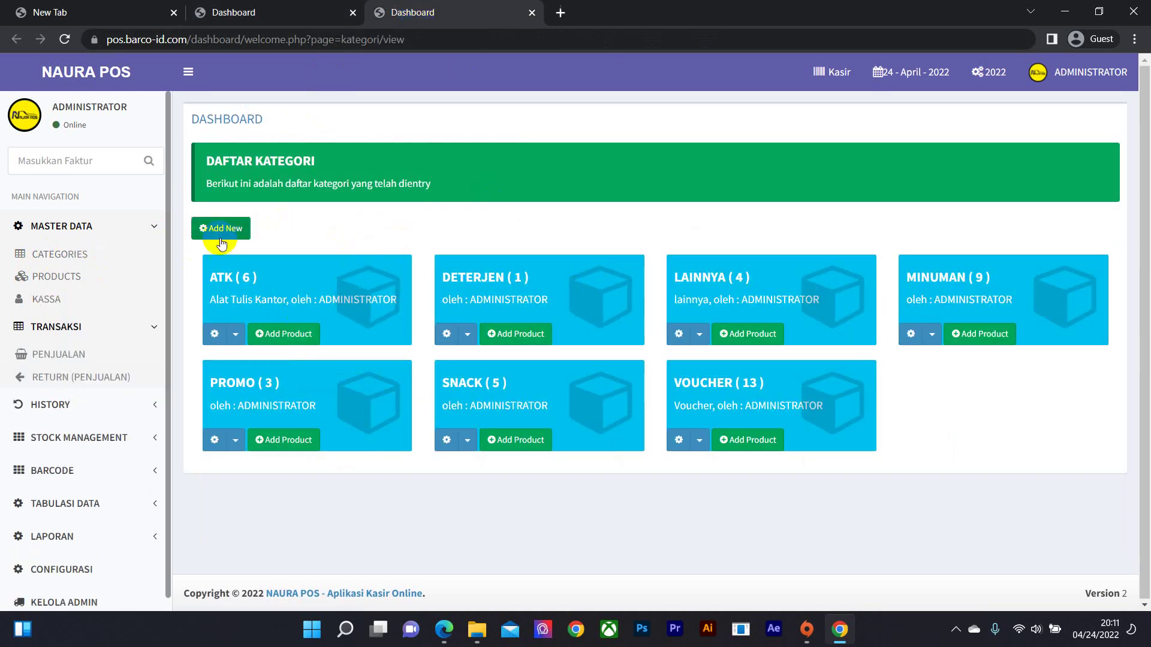
right_click(59, 278)
left_click(100, 297)
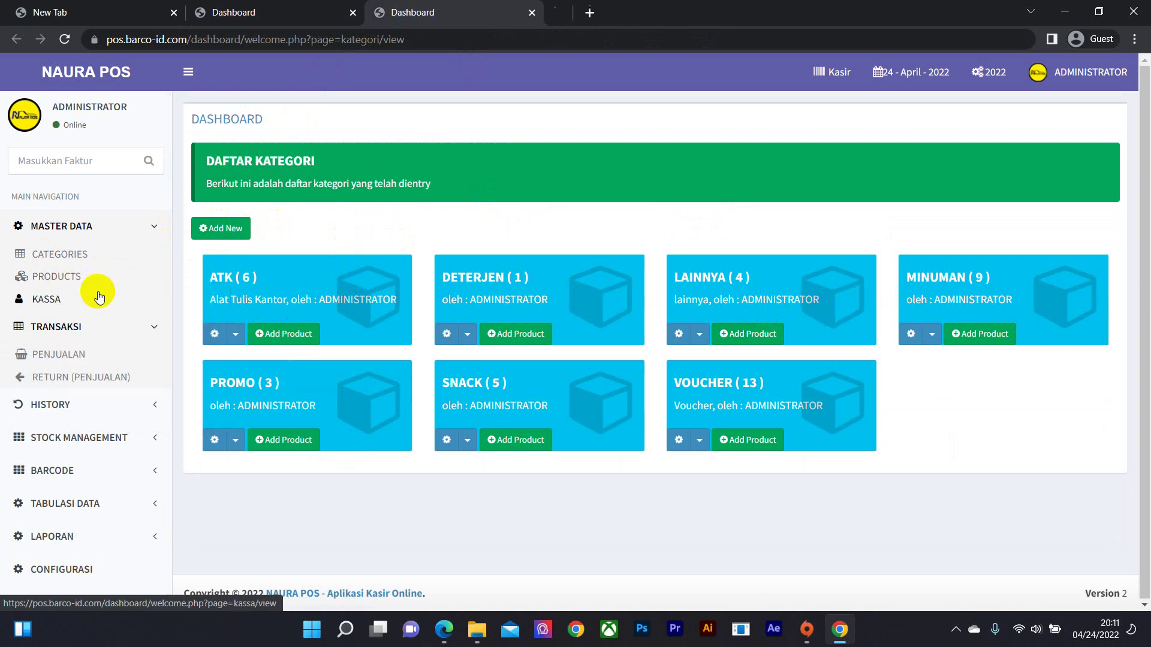
left_click(532, 13)
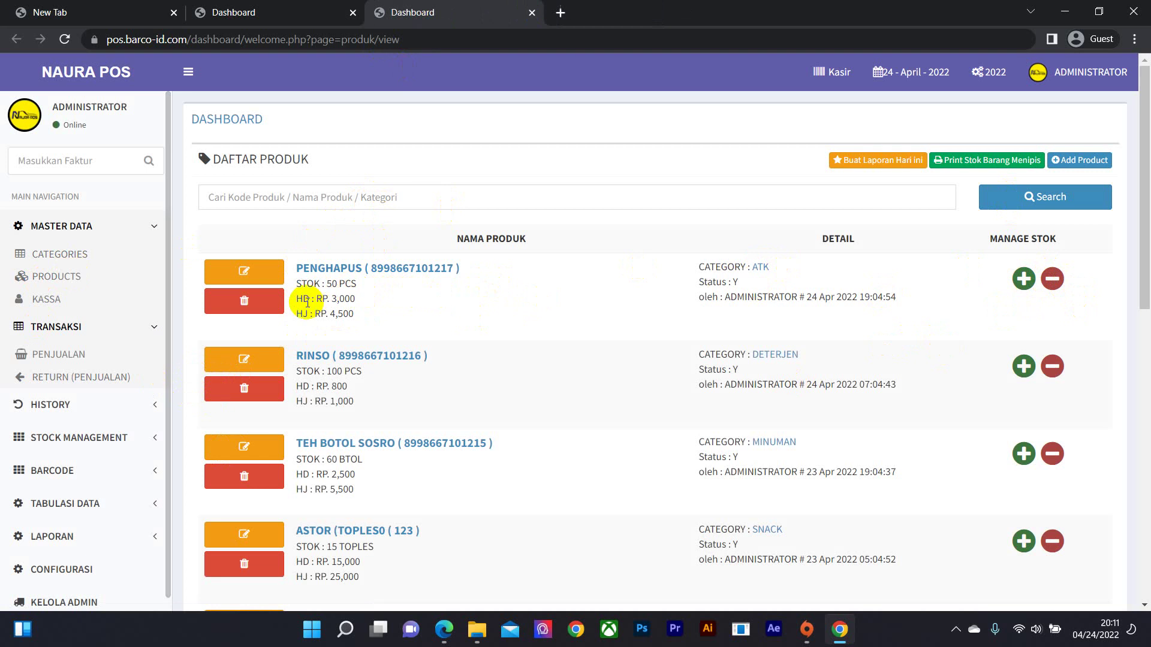
- Open the Kassa cashier list in a new tab and close the products tab
left_click(263, 286)
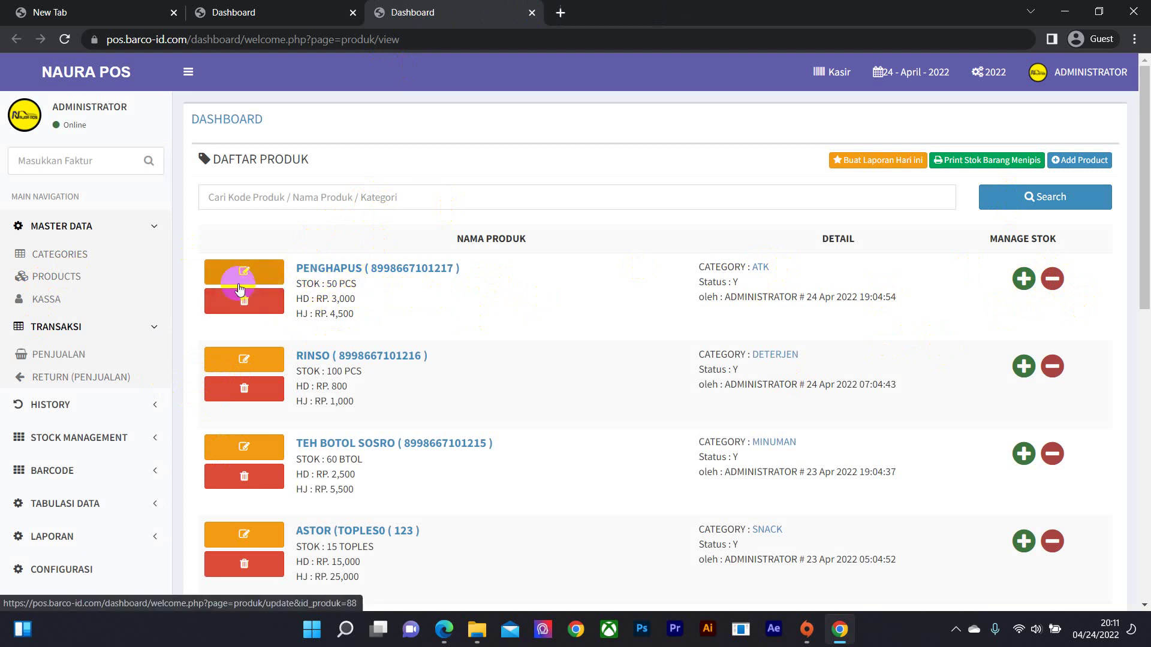
left_click(273, 268)
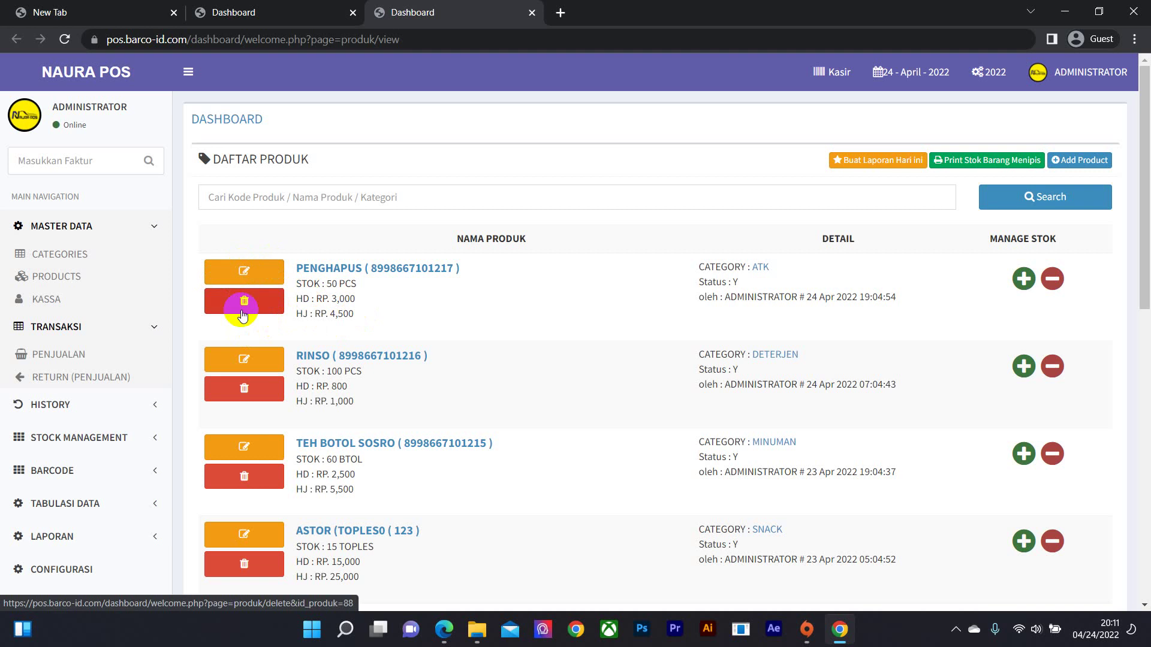
scroll(256, 339, "down", 1)
scroll(254, 337, "down", 1)
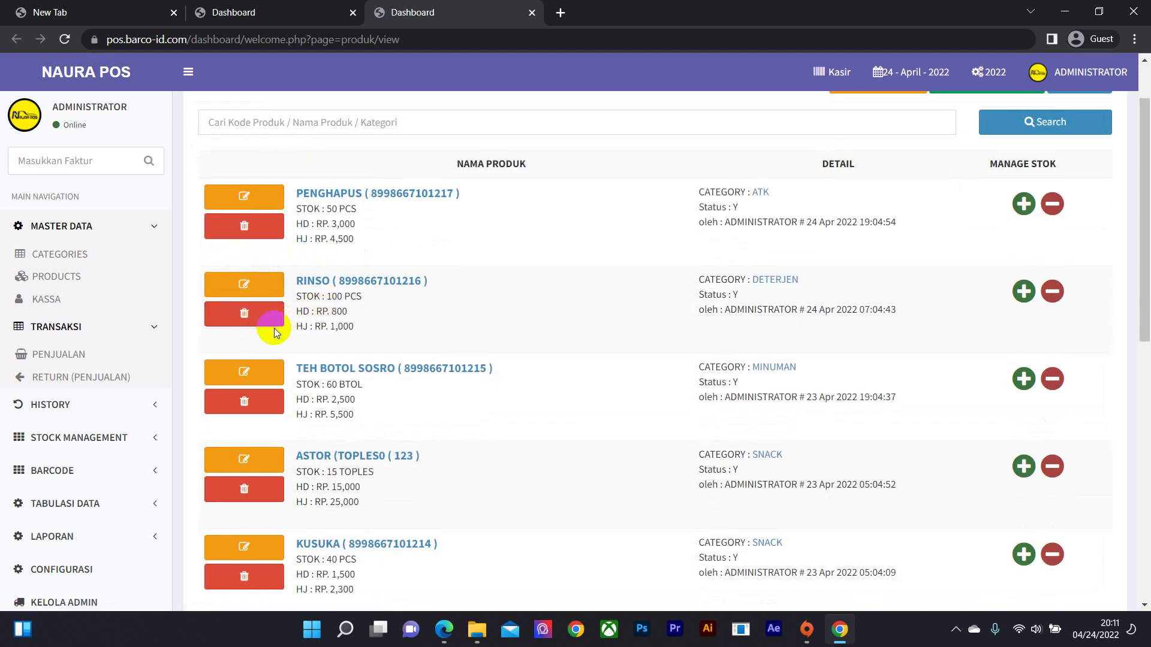
scroll(102, 360, "down", 1)
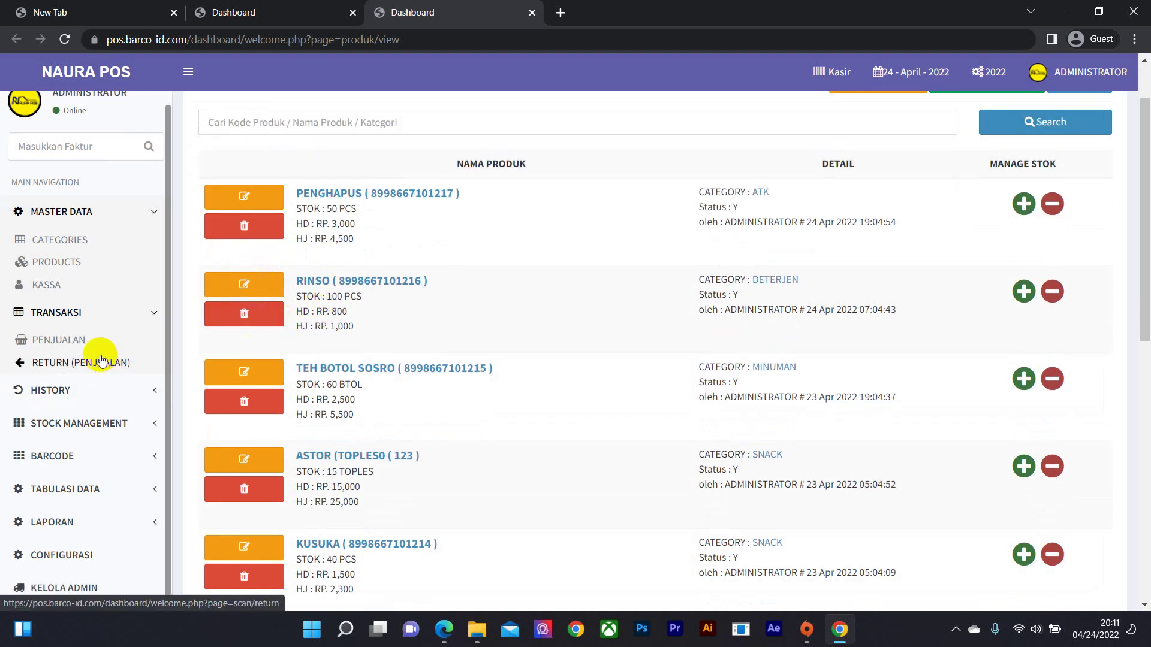
right_click(60, 286)
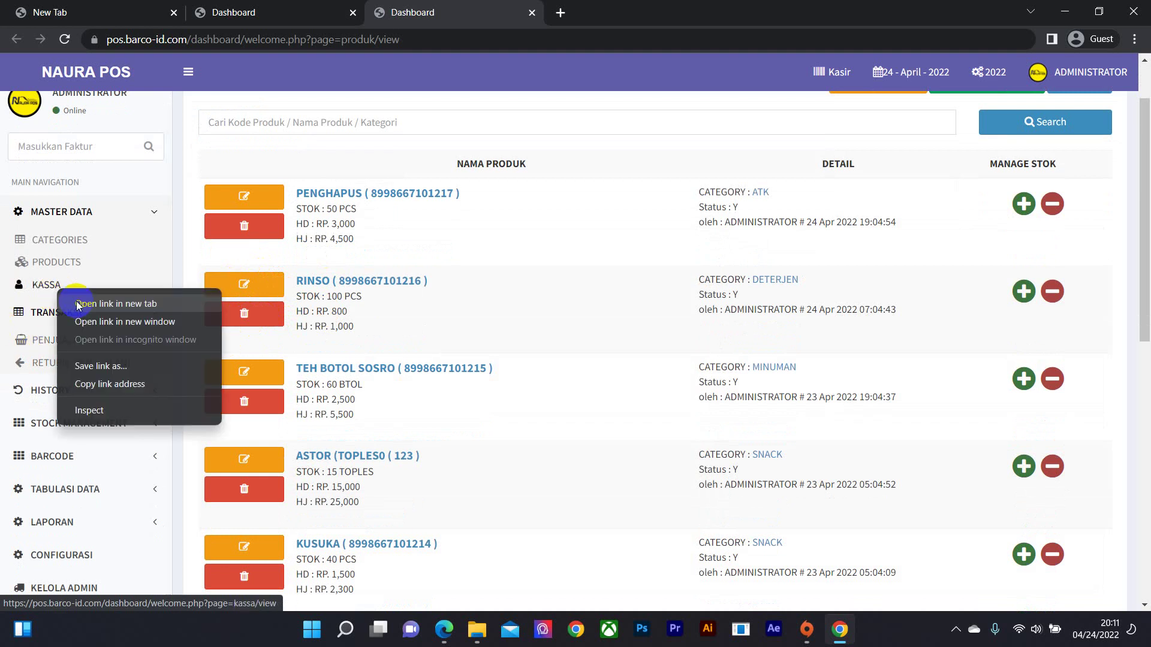
left_click(99, 299)
left_click(533, 16)
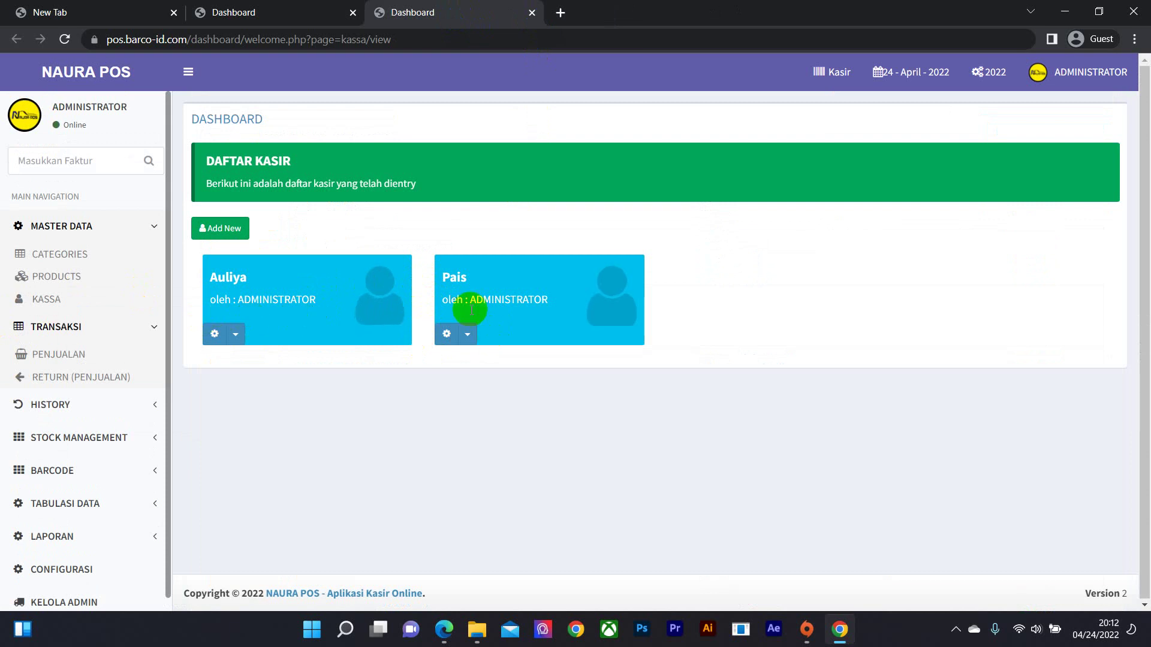
- Open the Transaksi sales entry page (Penjualan) in a new tab
left_click(149, 325)
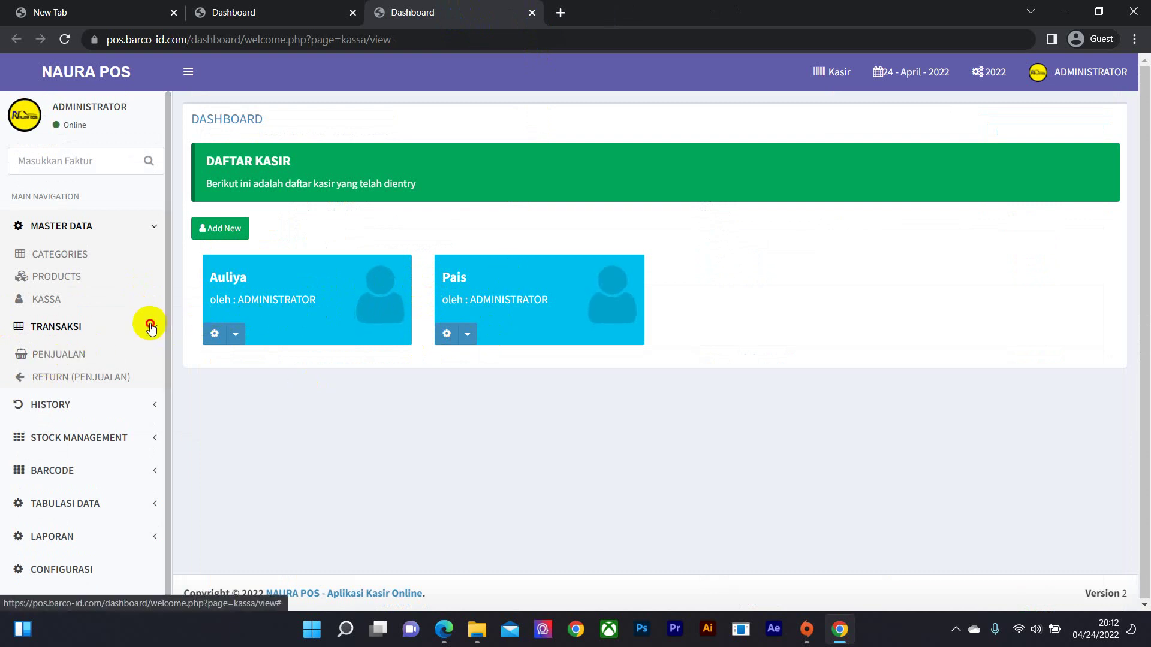
left_click(127, 335)
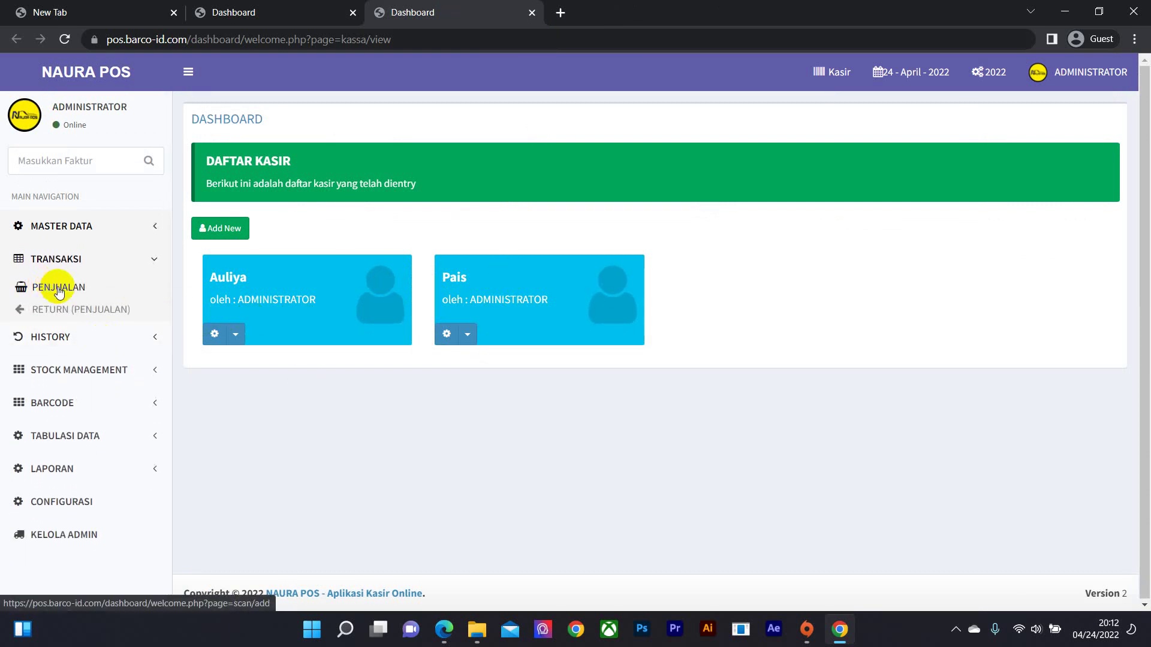
right_click(70, 286)
left_click(108, 298)
- Close the cashier list tab and search products for code 10 on invoice 04293
left_click(531, 12)
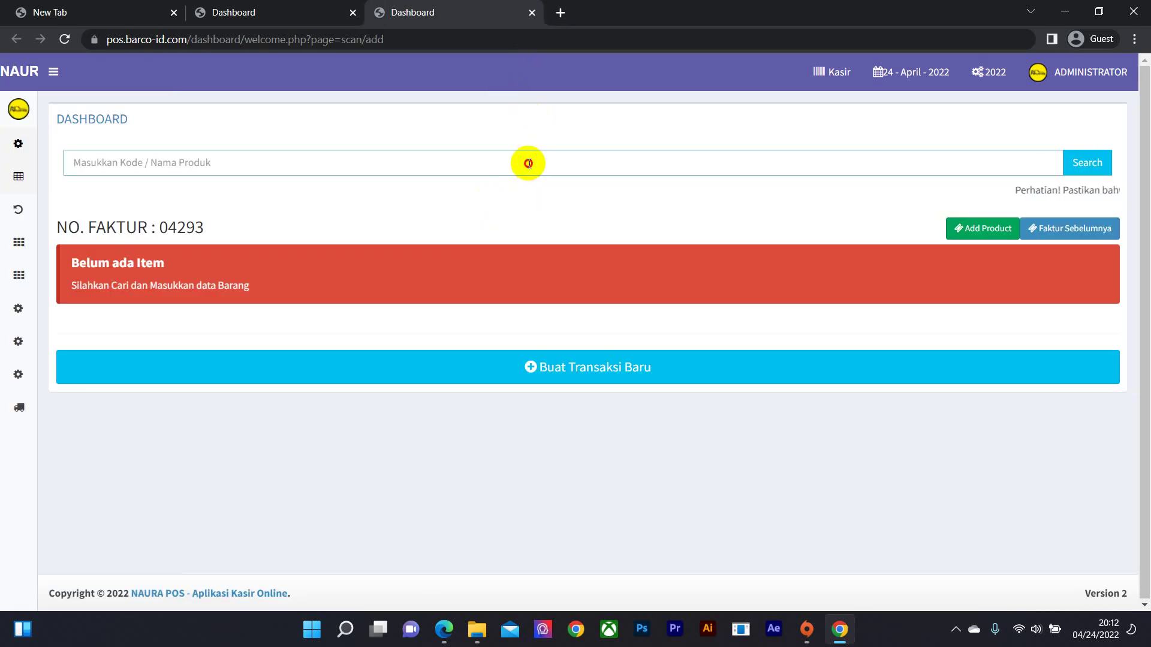
type("10")
key("Return")
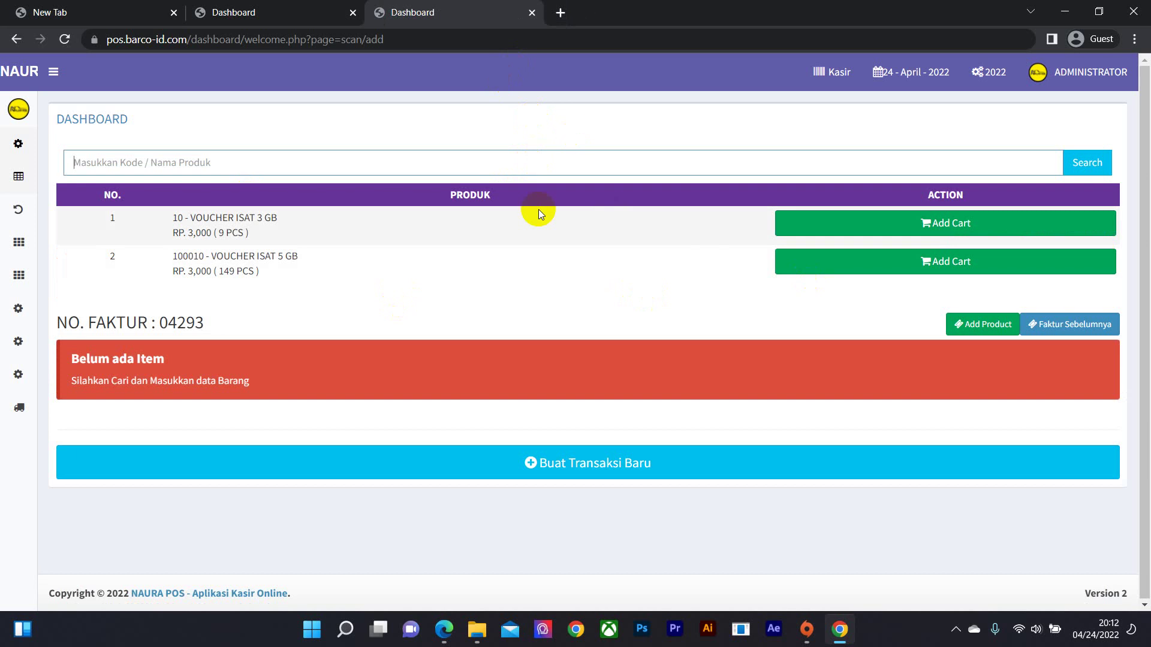
- Reload the sales screen to clear the search results, then bring up the Return link's options
mouse_move(60, 358)
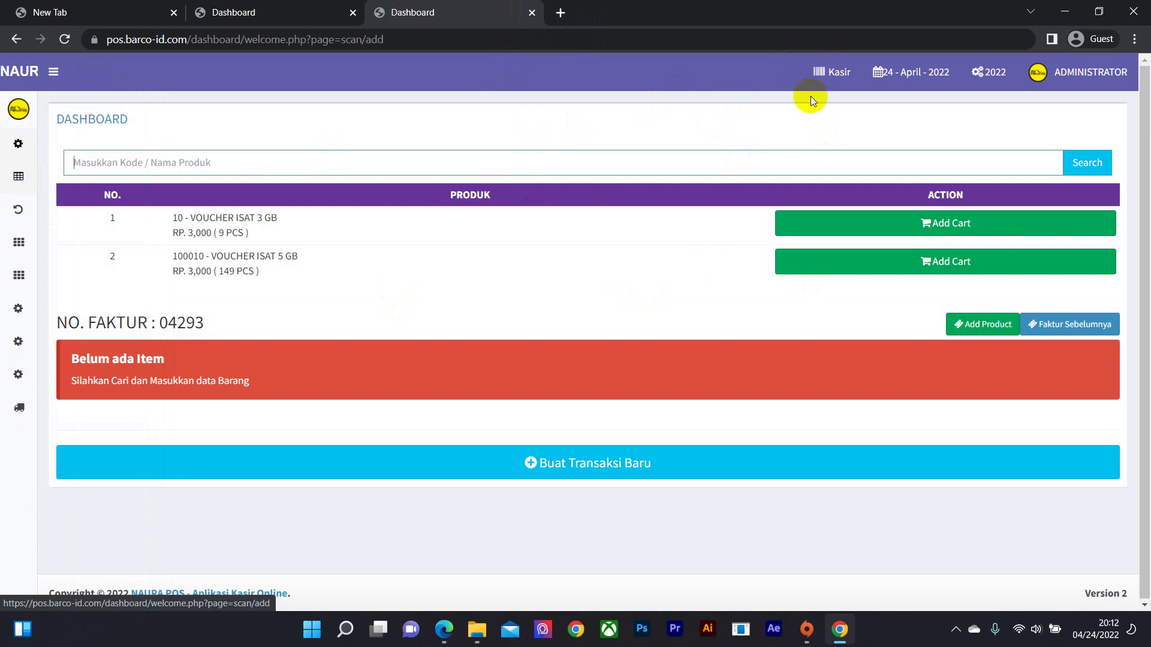
left_click(826, 85)
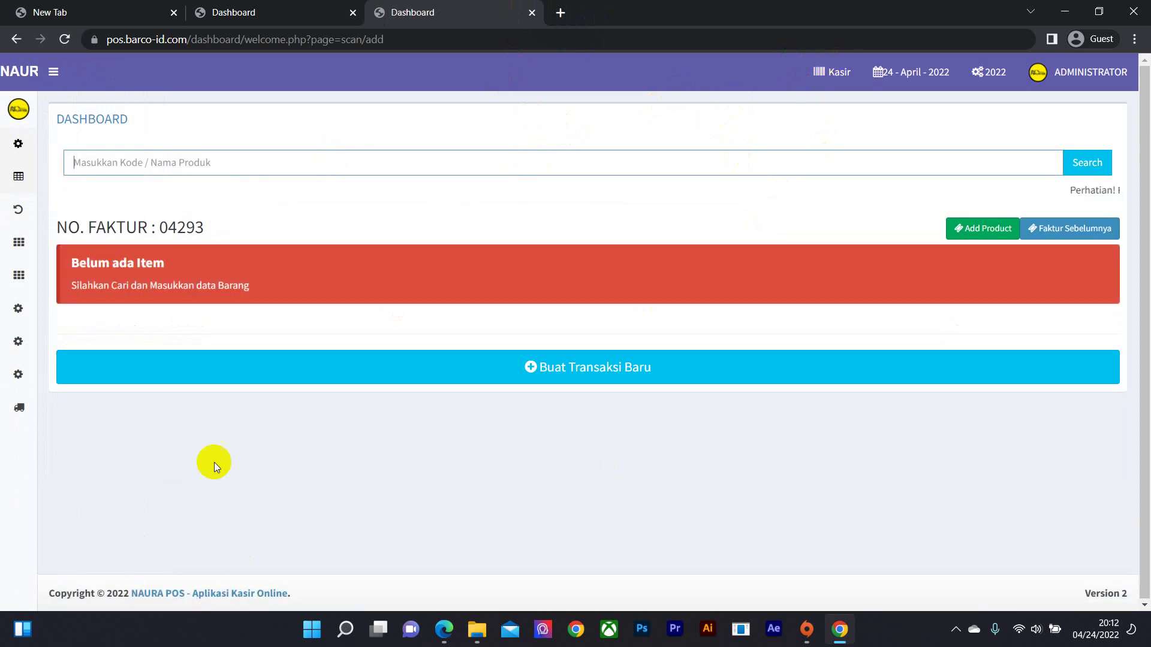
mouse_move(64, 406)
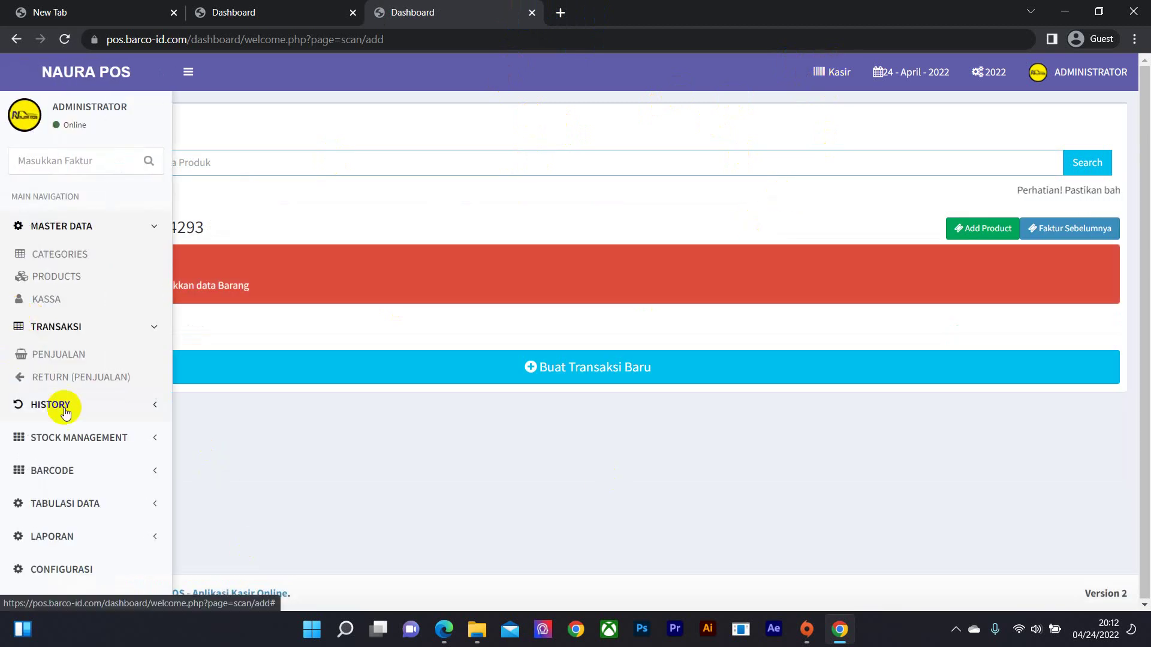
right_click(94, 381)
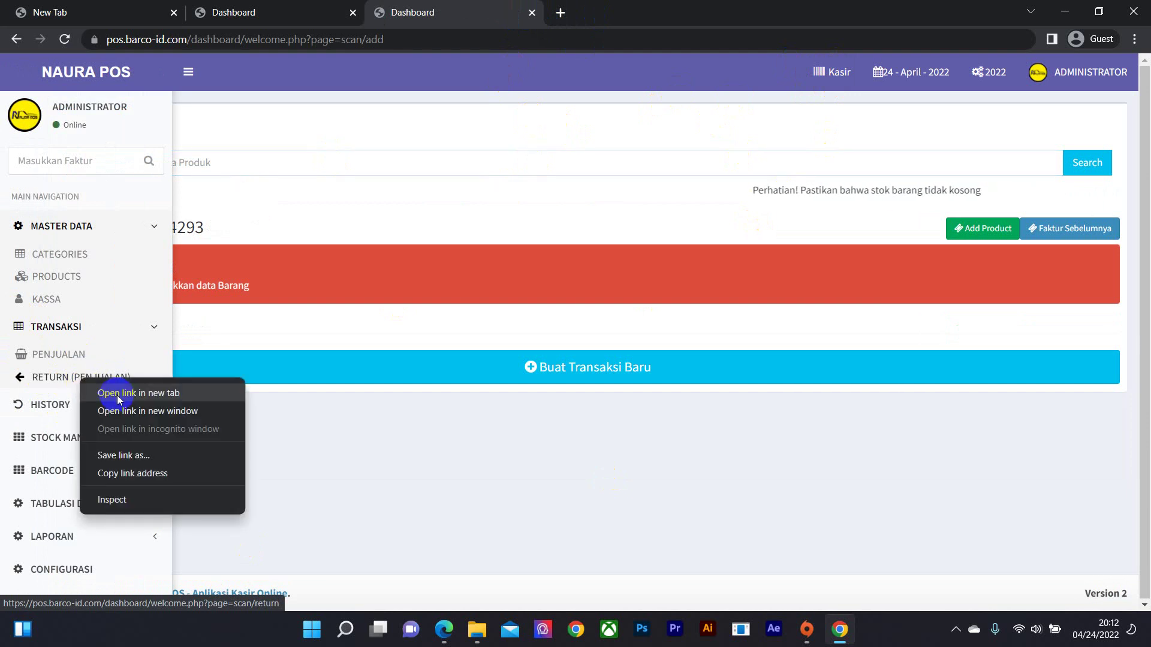
- Open the Return page in a new tab, then the Laporan > Penjualan sales report
left_click(138, 391)
left_click(586, 21)
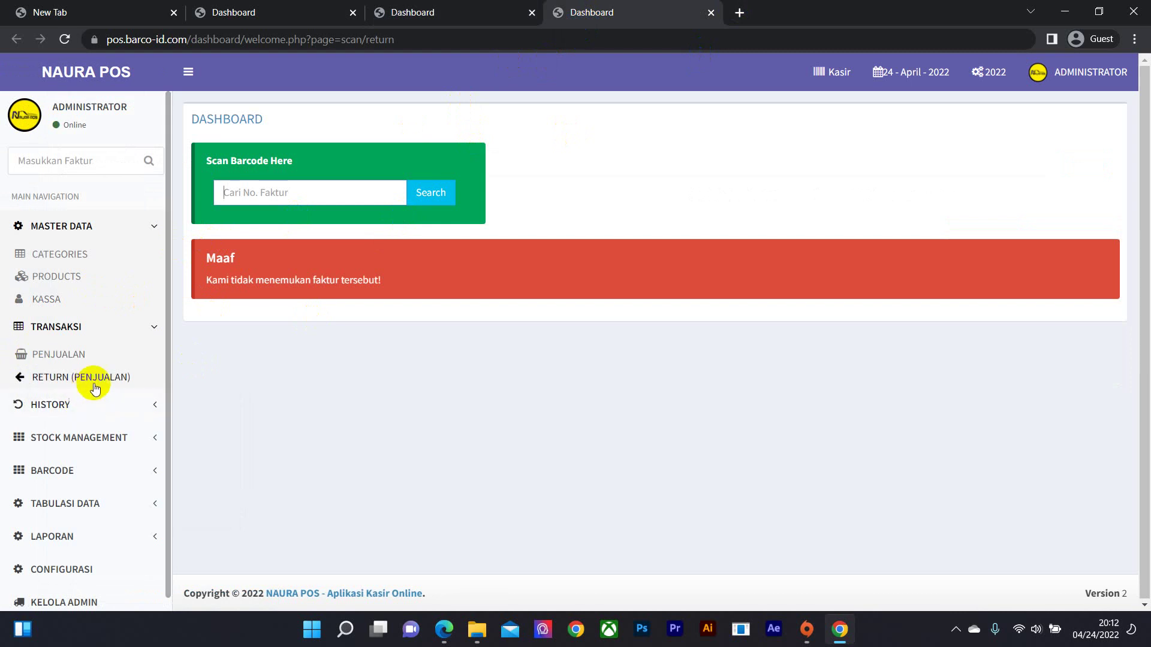
left_click(128, 502)
left_click(113, 497)
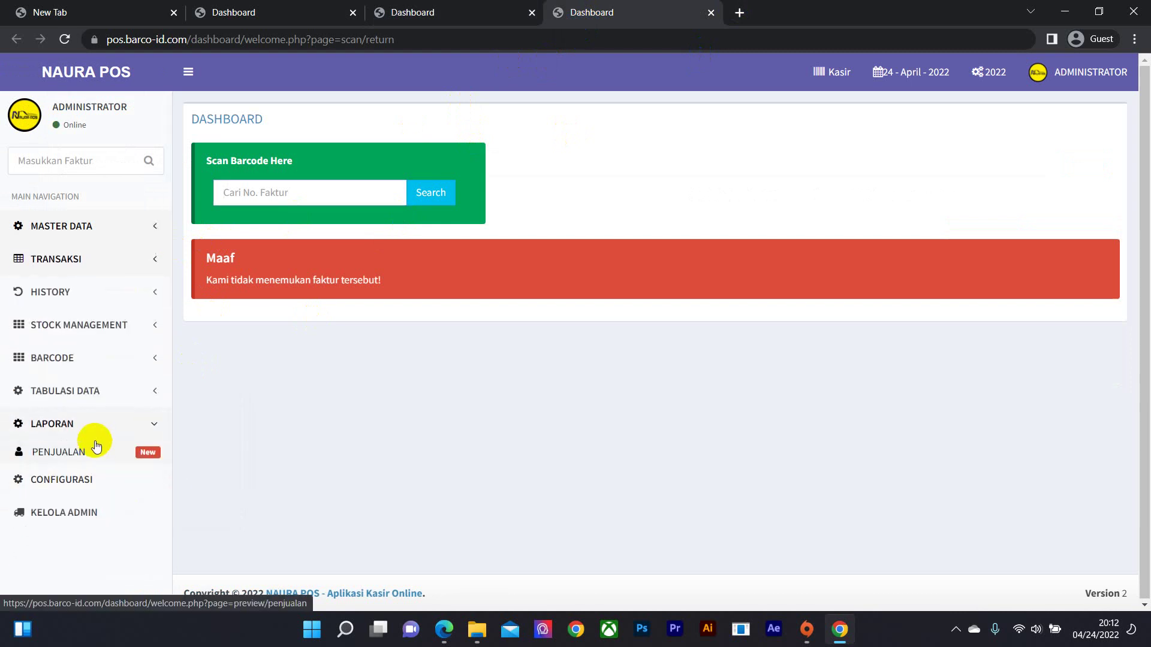
left_click(93, 446)
scroll(537, 292, "down", 3)
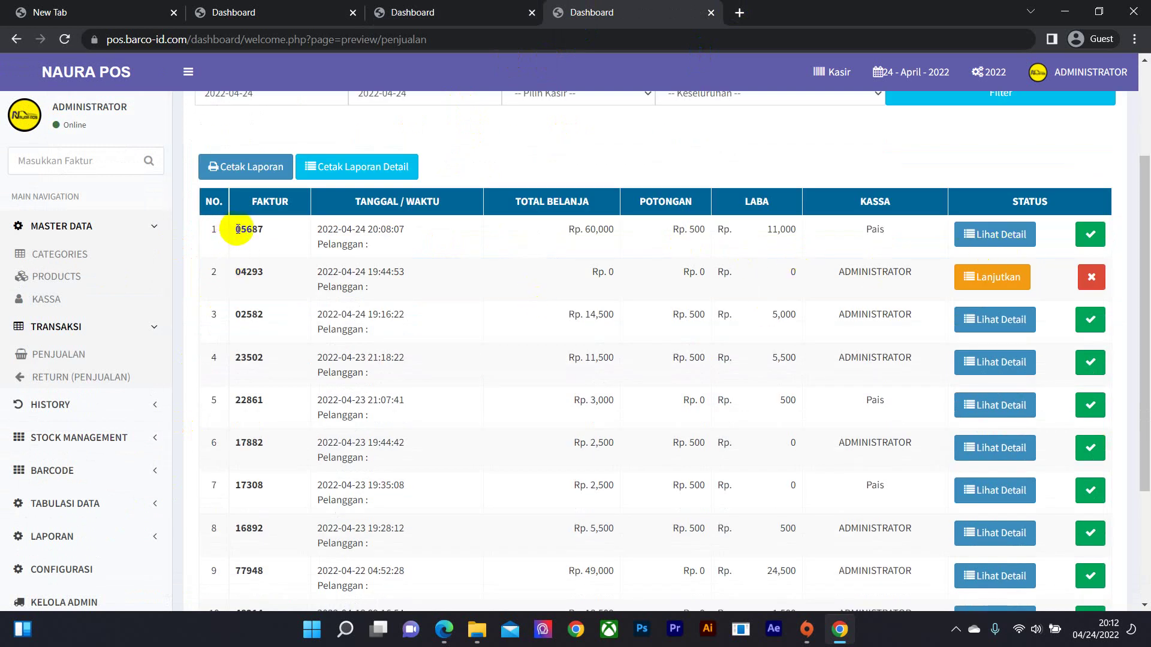
- Inspect invoice 05687's items, including GALON, and return to the sales report list
left_click_drag(238, 229, 280, 237)
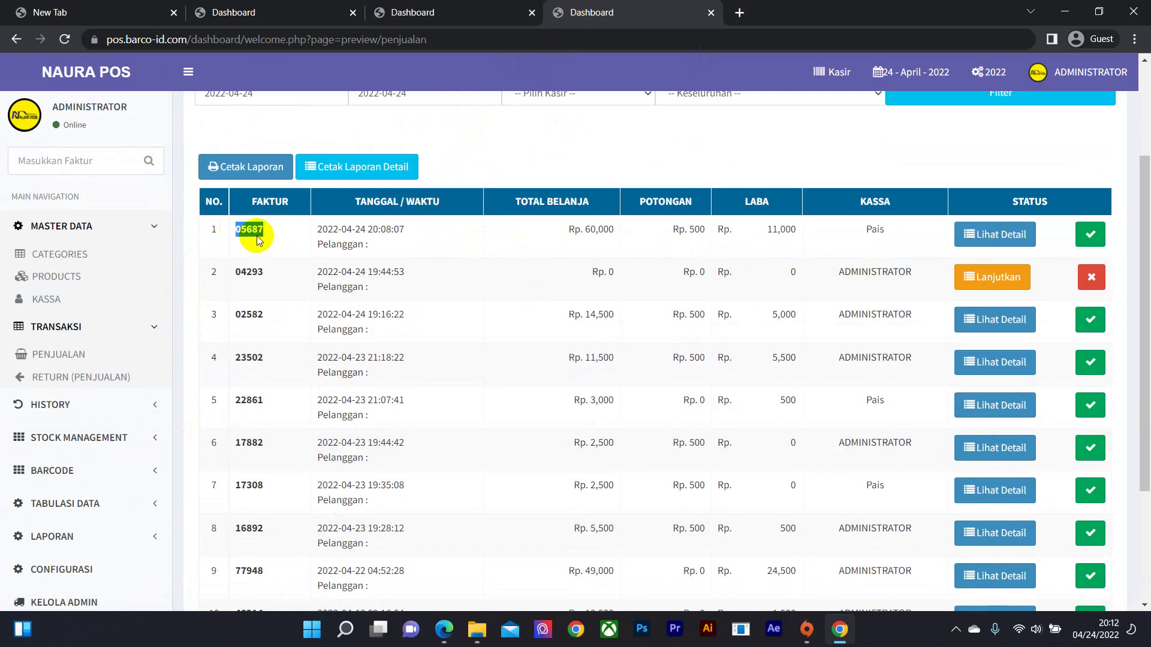
left_click(995, 234)
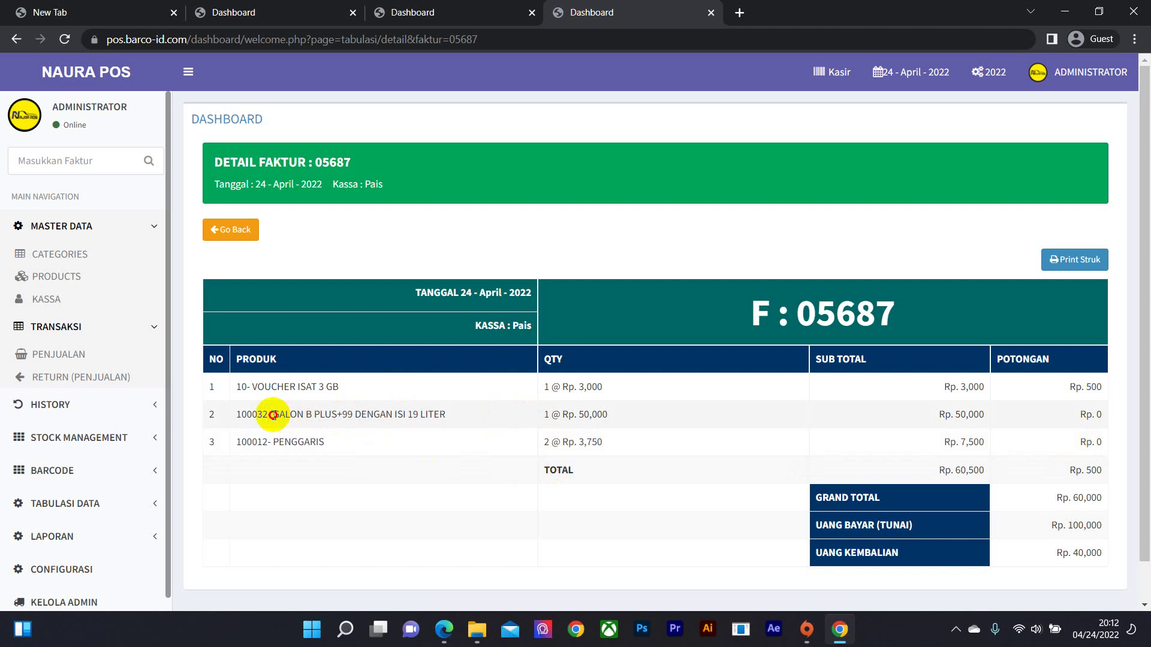
left_click_drag(272, 415, 437, 418)
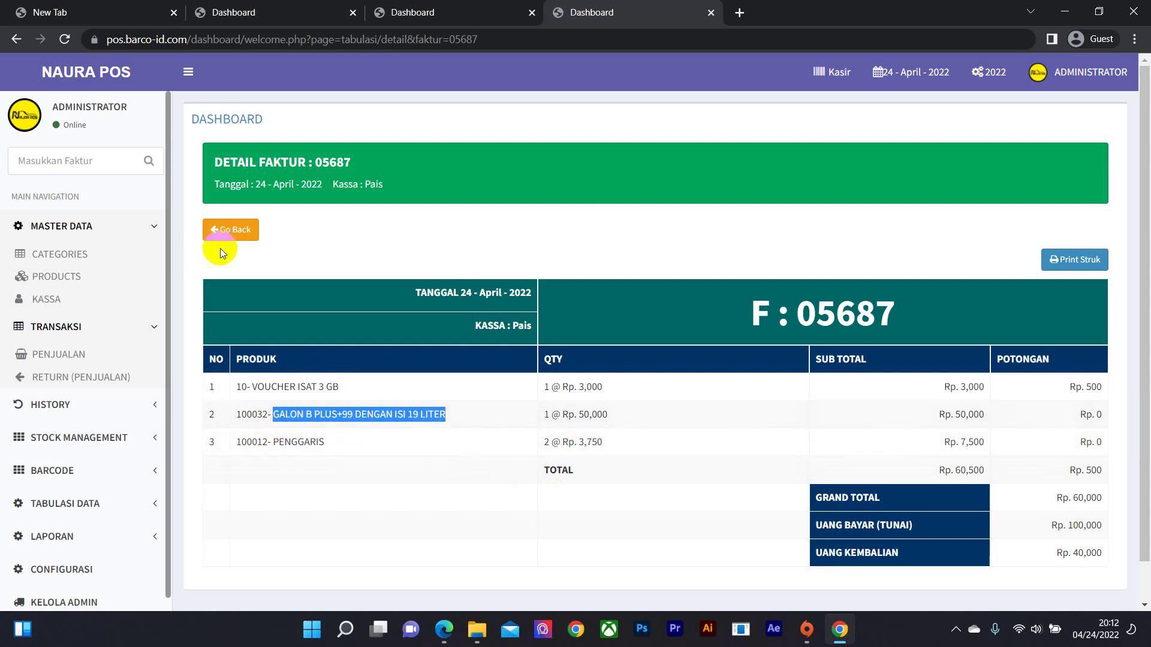
left_click(229, 232)
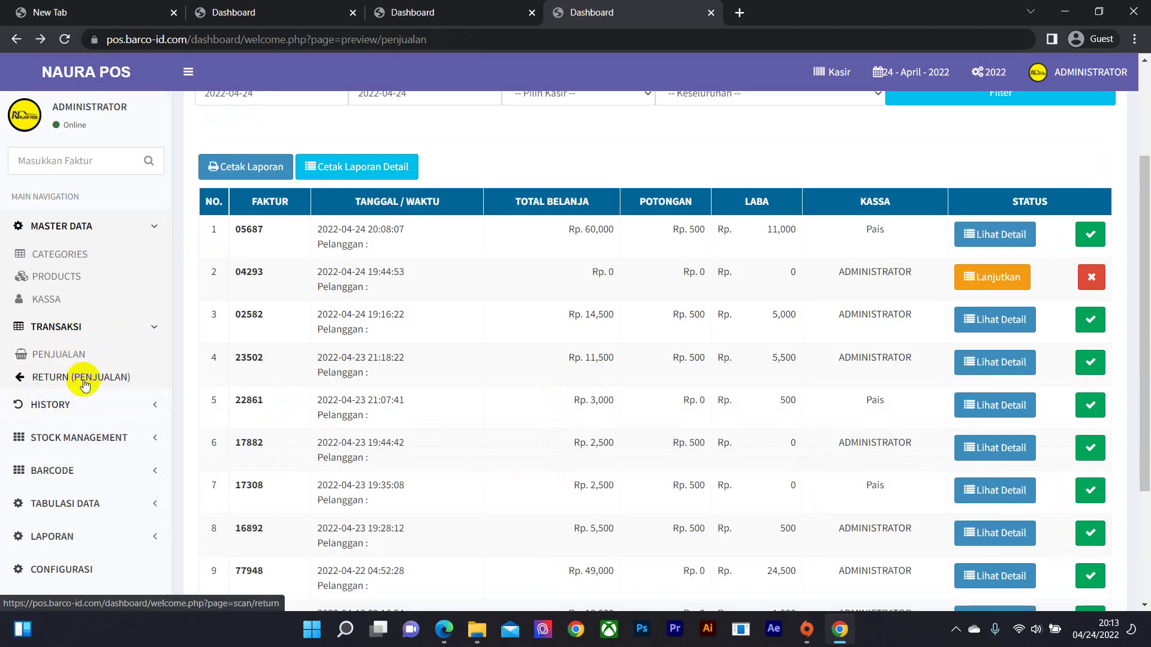
- Look up invoice 05687 on the Return page
left_click(84, 378)
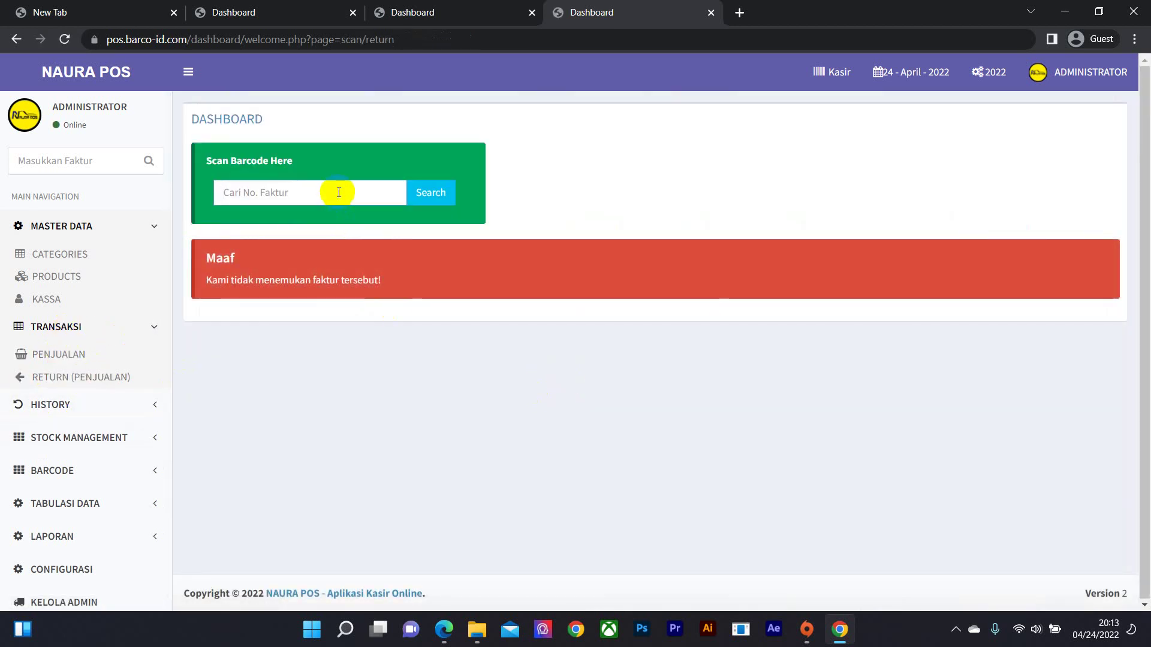
left_click(345, 192)
type("05687")
left_click(433, 195)
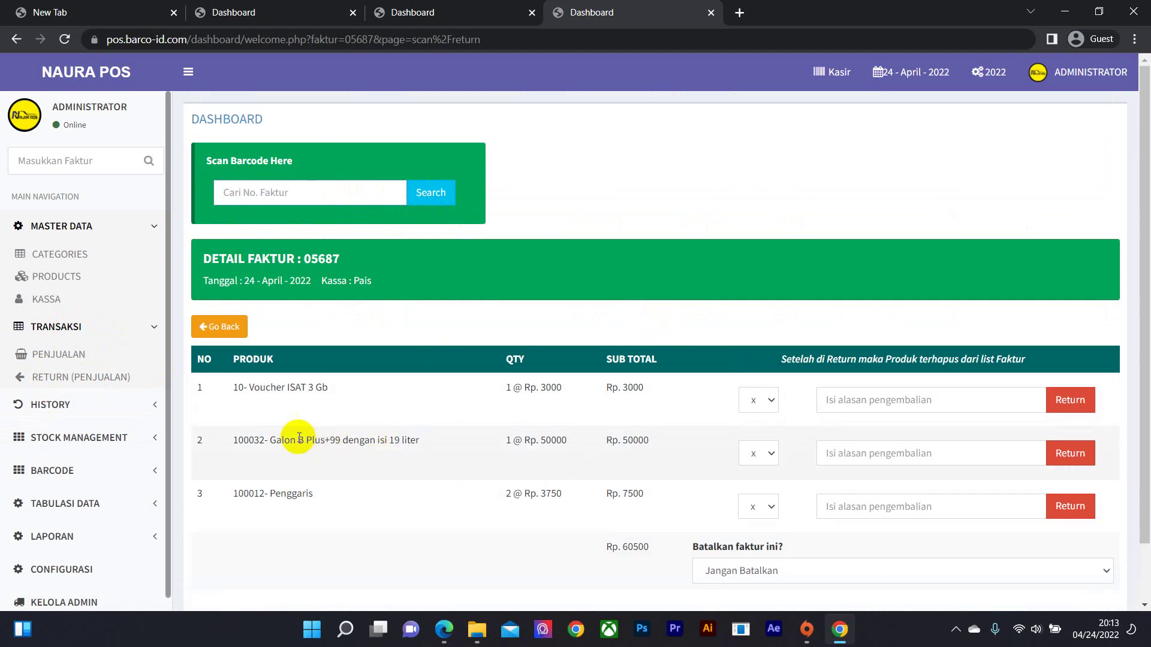
- Return the Galon B Plus+99 item with reason 'batal' and go back to the return scan page
left_click_drag(312, 441, 321, 441)
left_click(769, 461)
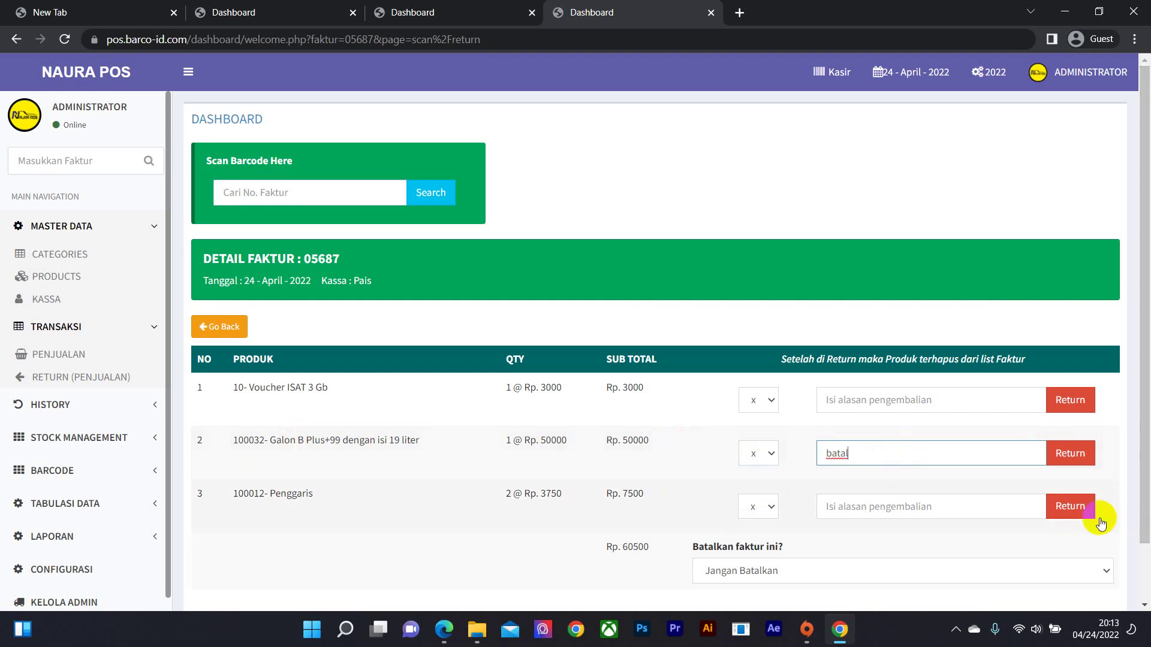
left_click(1073, 453)
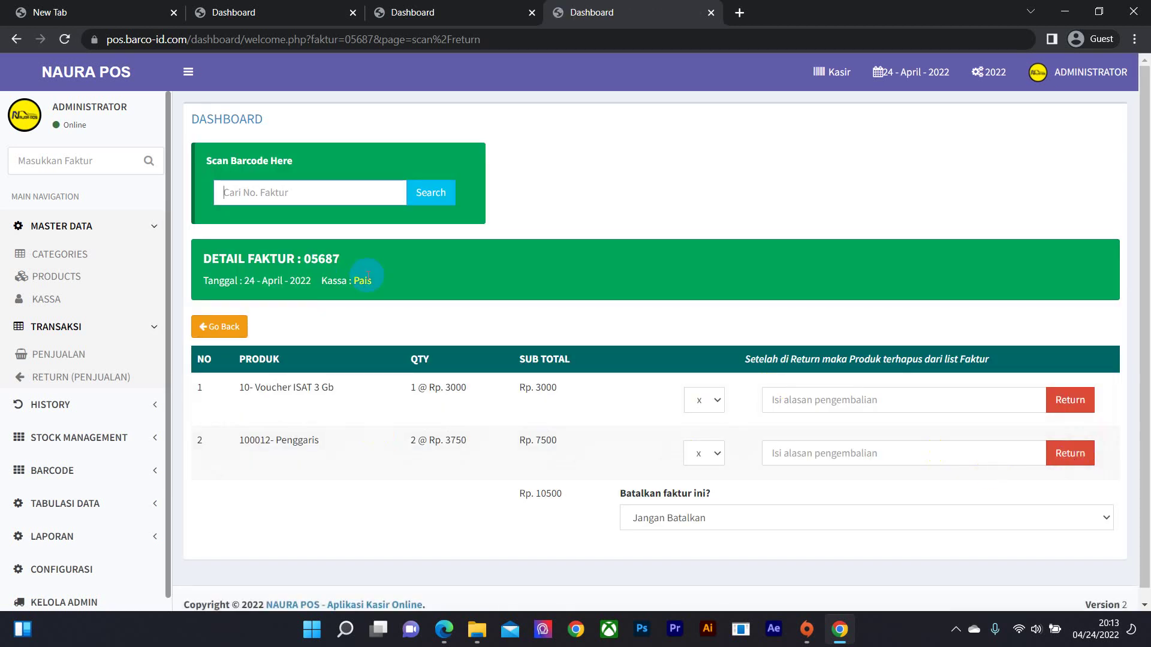
left_click(223, 336)
left_click(218, 327)
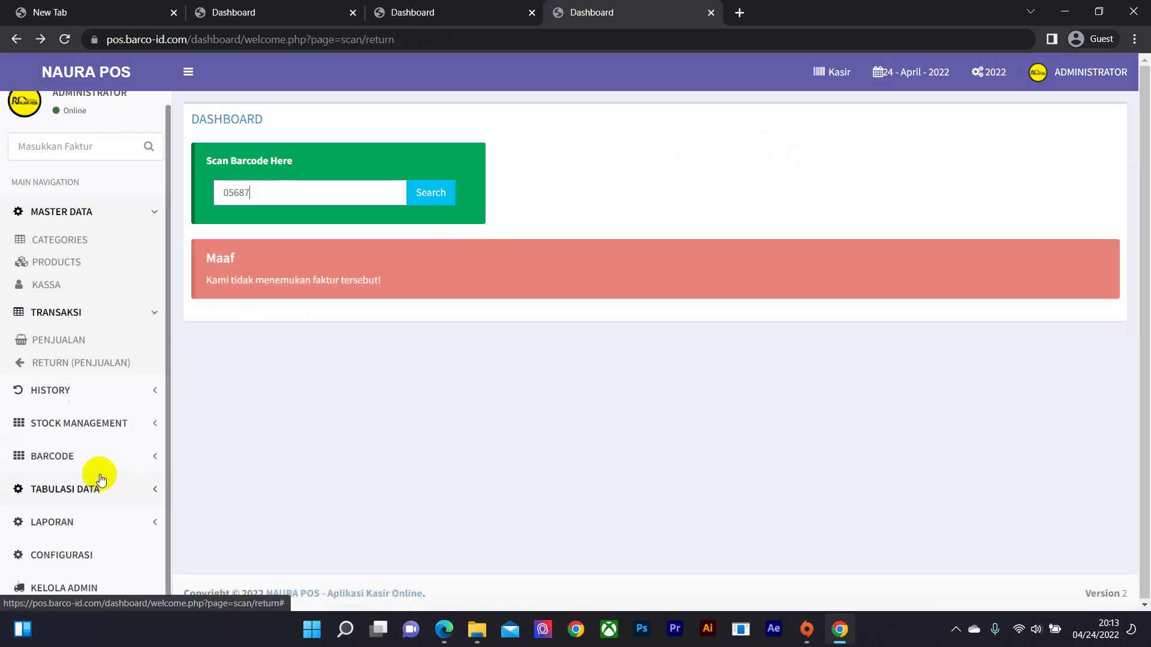
- Filter the Laporan > Penjualan sales report to cashier Pais
left_click(78, 518)
left_click(44, 455)
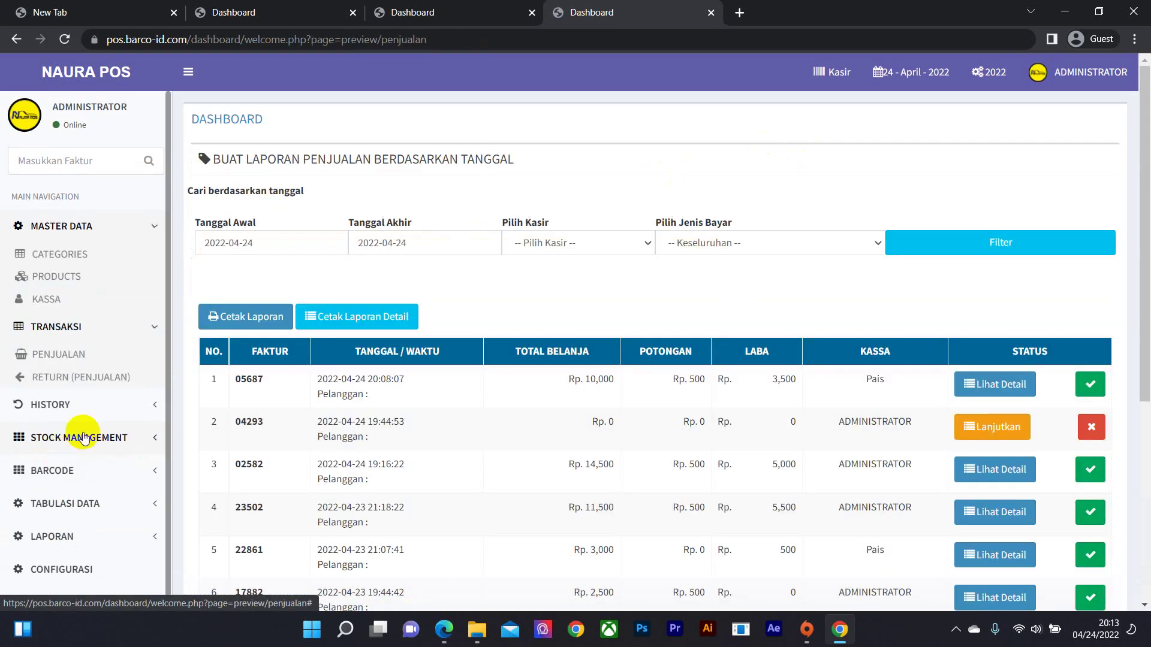
left_click(660, 243)
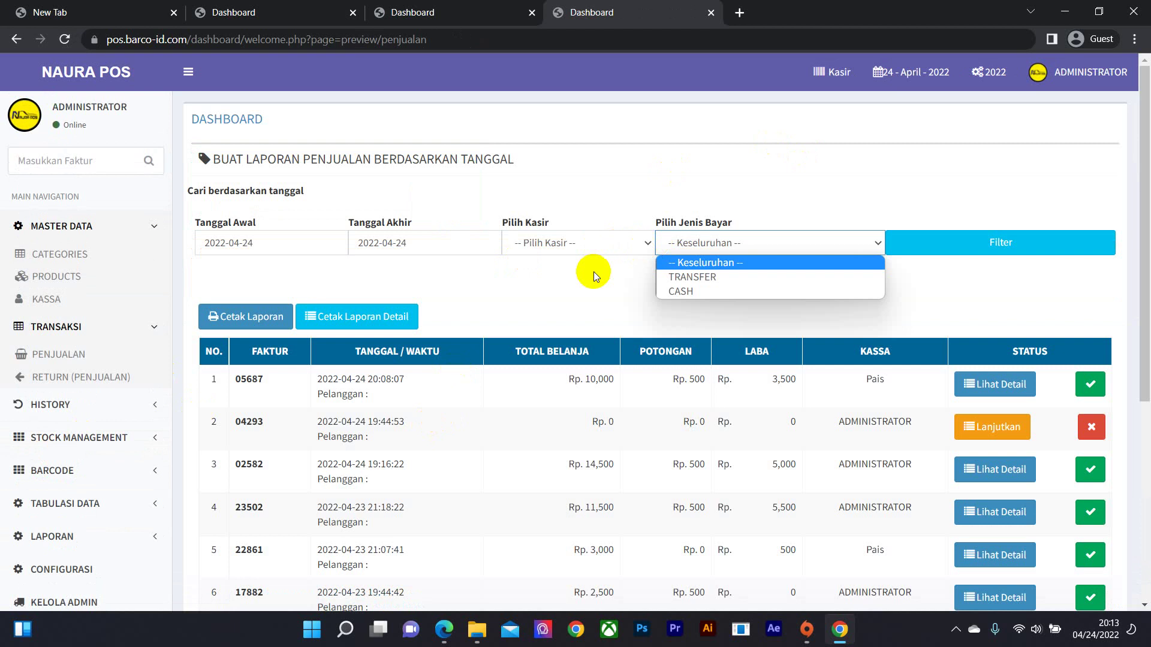
left_click(627, 245)
left_click(619, 244)
left_click(619, 245)
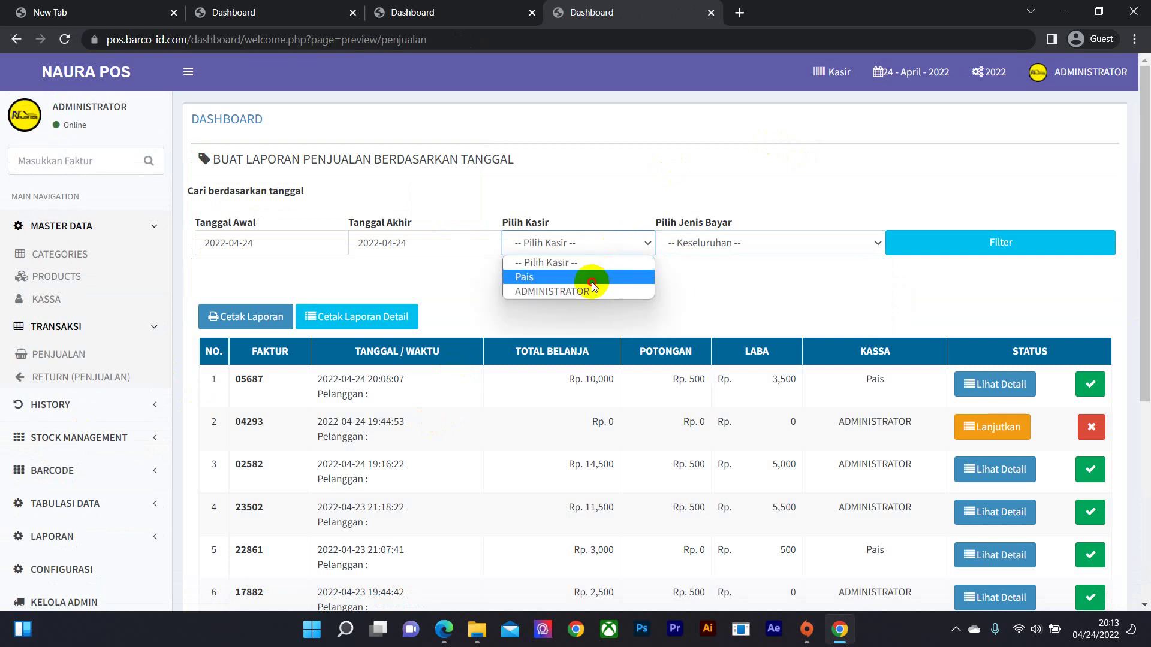
left_click(592, 279)
left_click(955, 246)
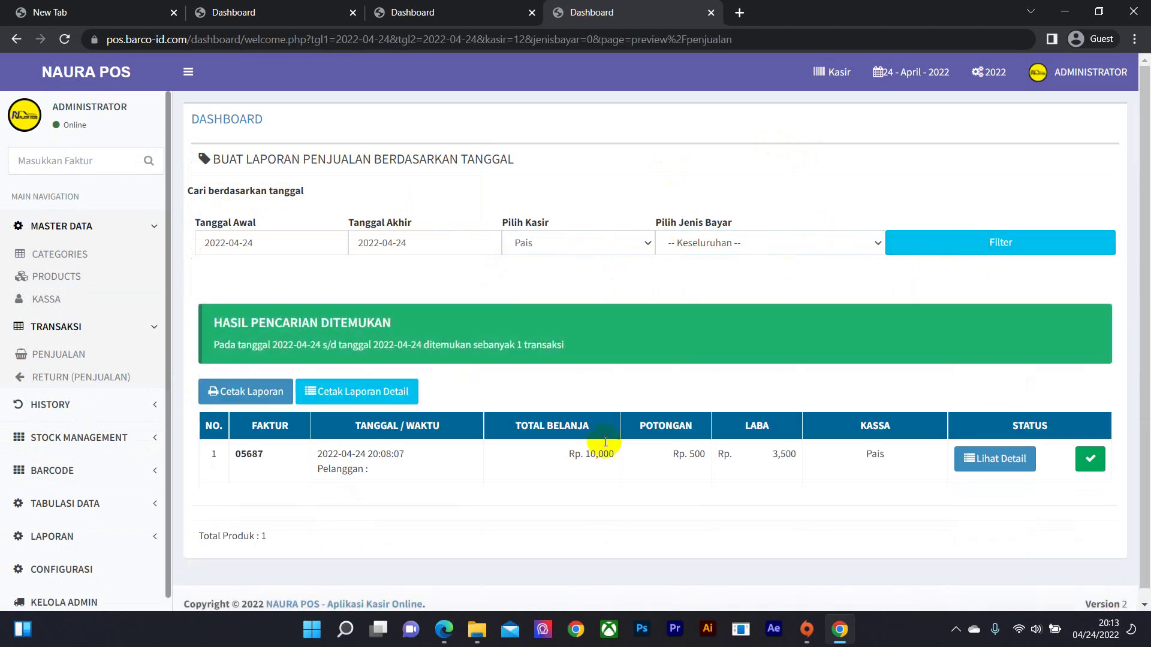
- Check invoice 05687's details, now Rp. 10,000, and go back to the home dashboard
left_click(959, 462)
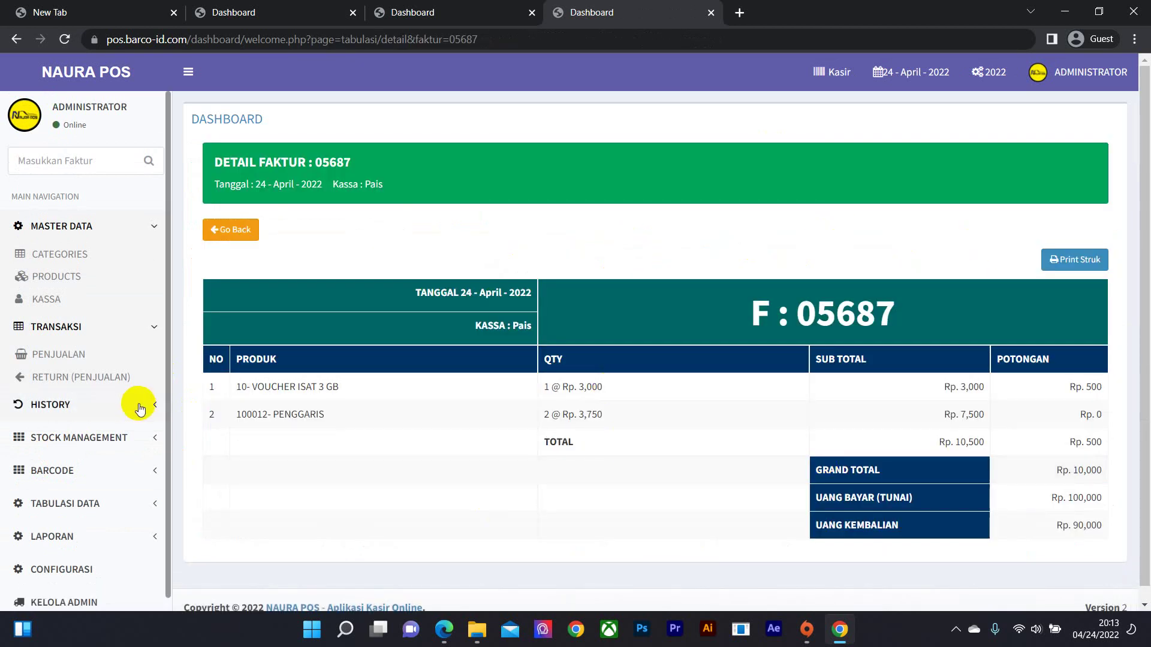
scroll(306, 408, "down", 1)
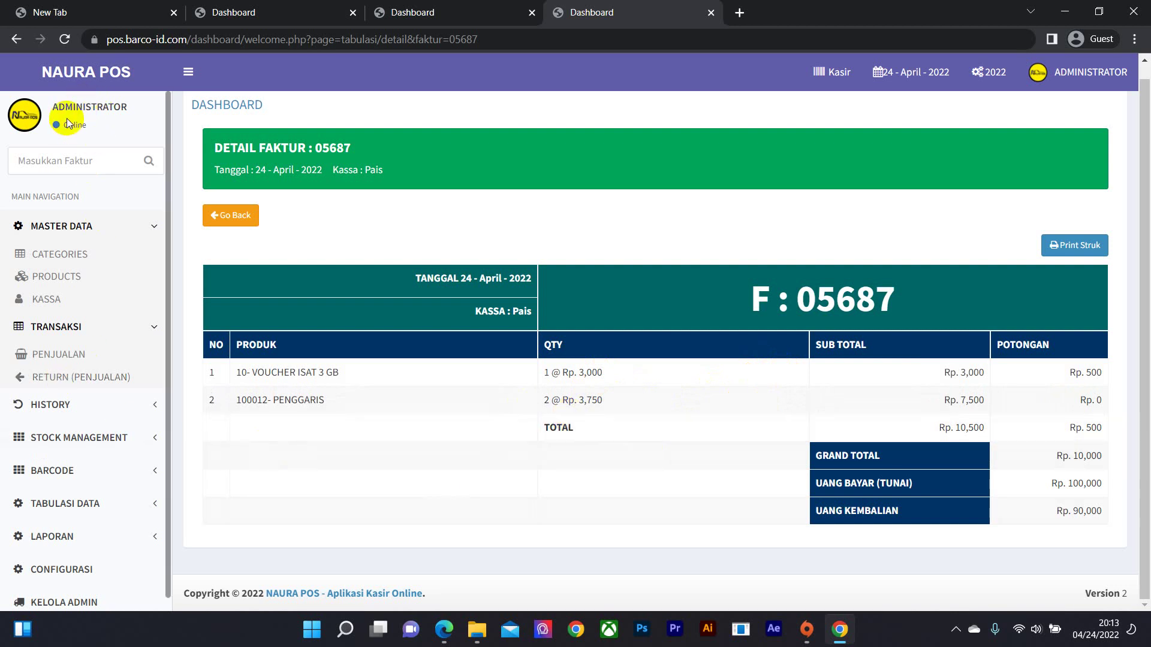
left_click(76, 77)
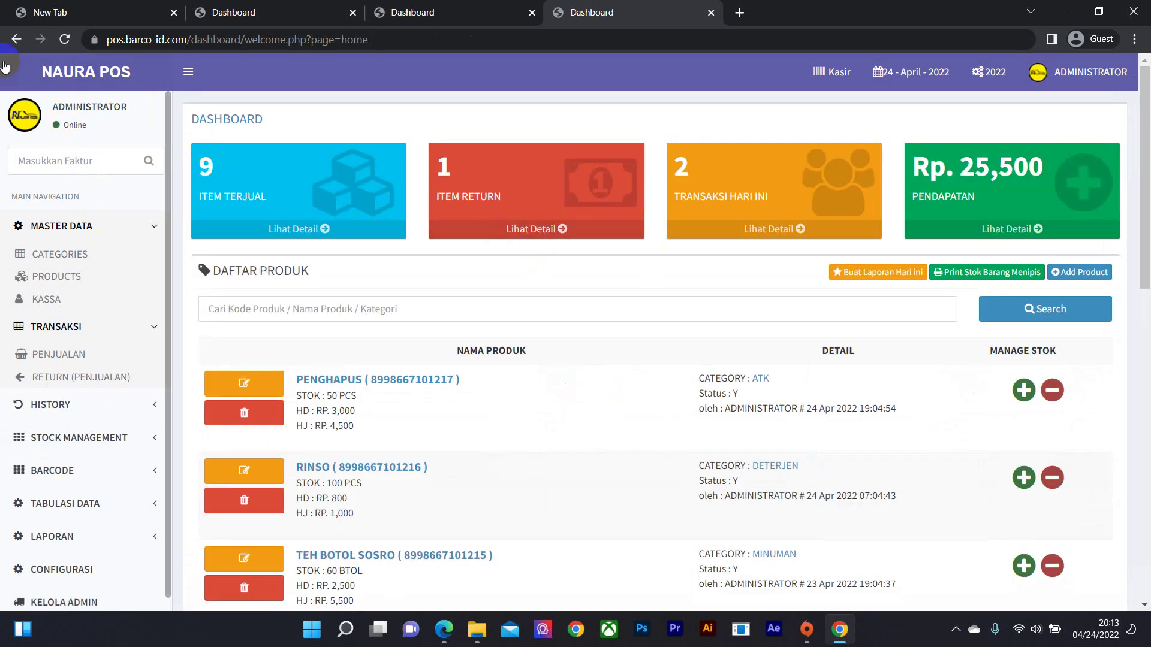
- View today's returned Galon item from invoice 05687, then bring up History's Harga Produk link options
left_click(562, 232)
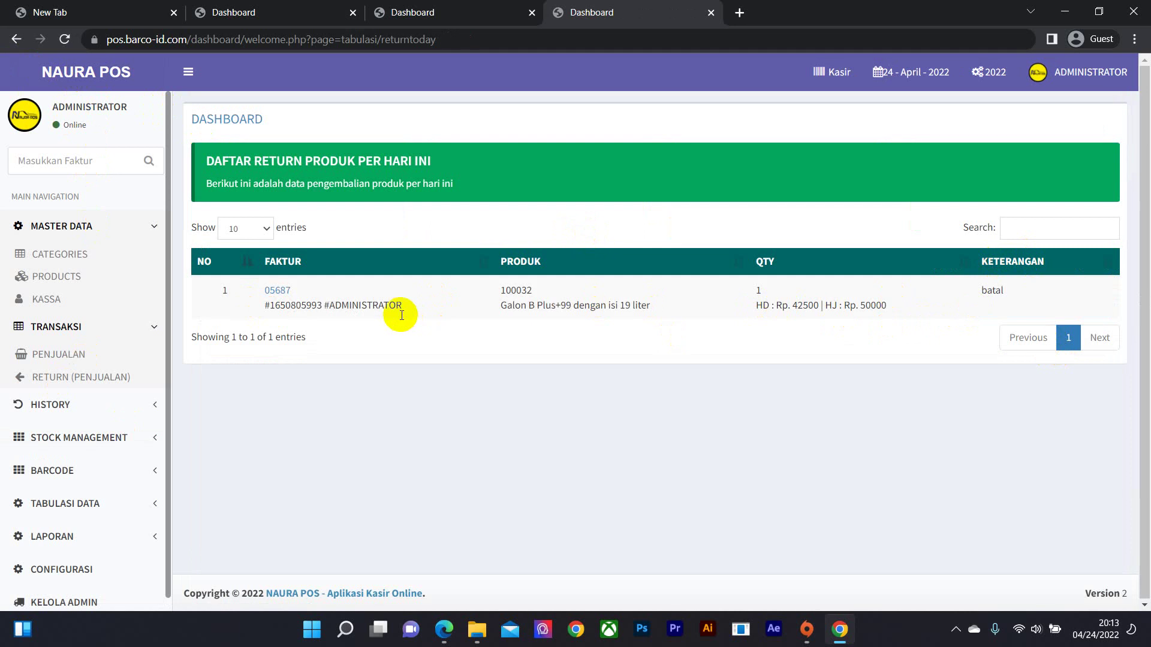
left_click(71, 405)
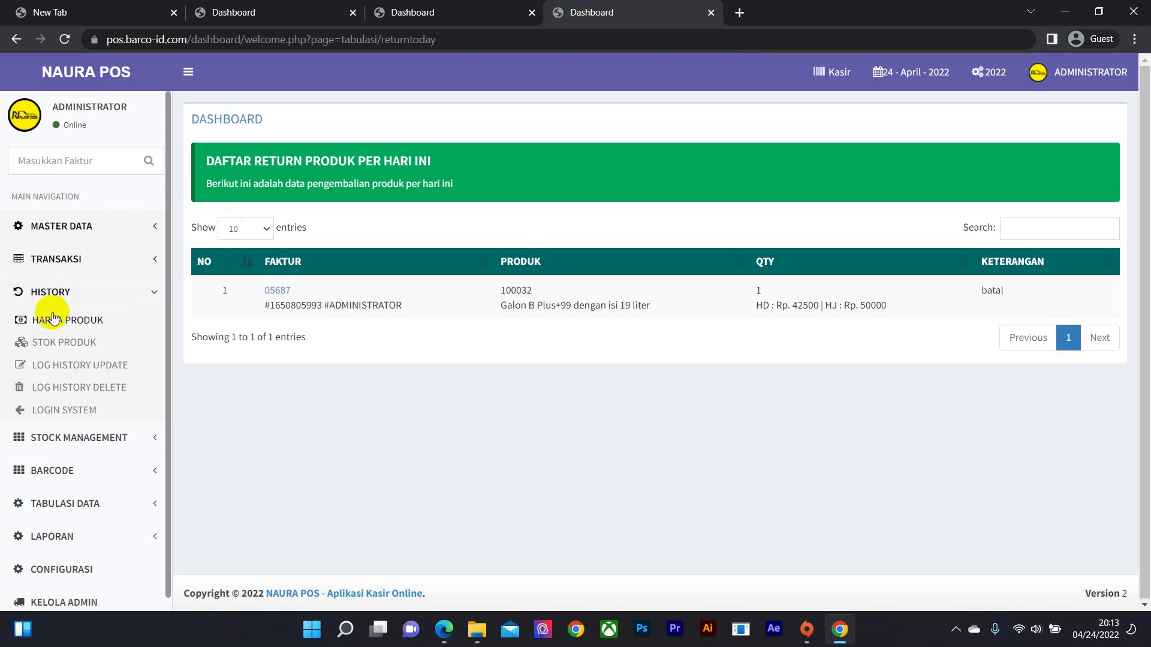
right_click(94, 322)
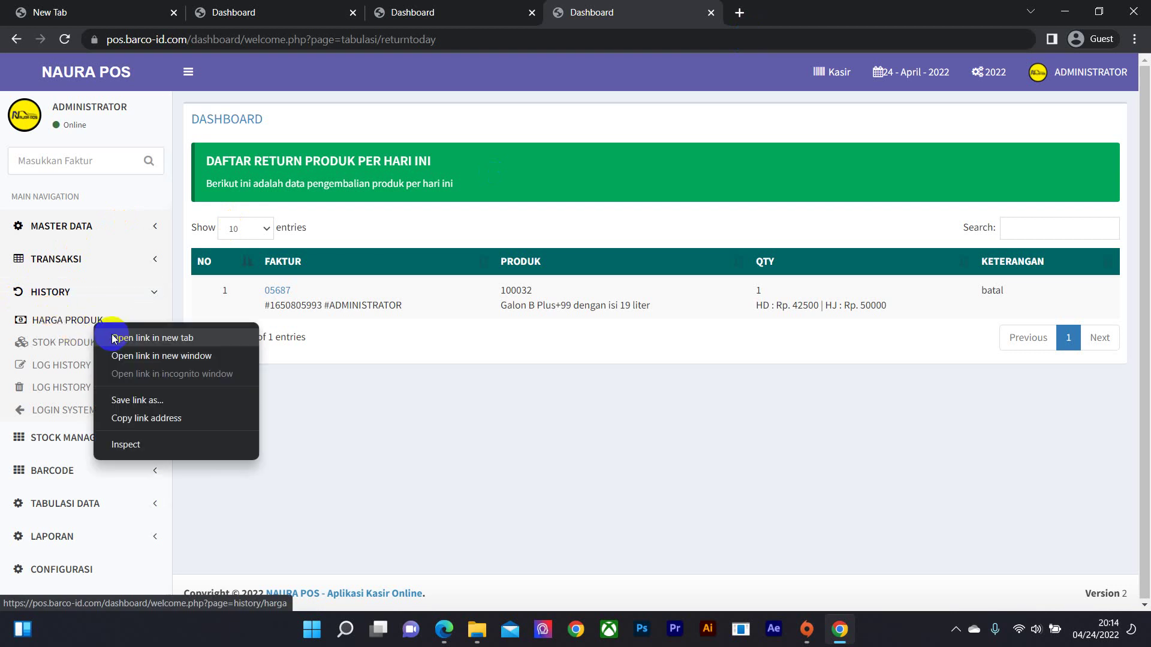
- Open Harga Produk in a new tab, showing PRODUK BARU raised from 30,000 to 35,000
left_click(112, 338)
left_click(773, 12)
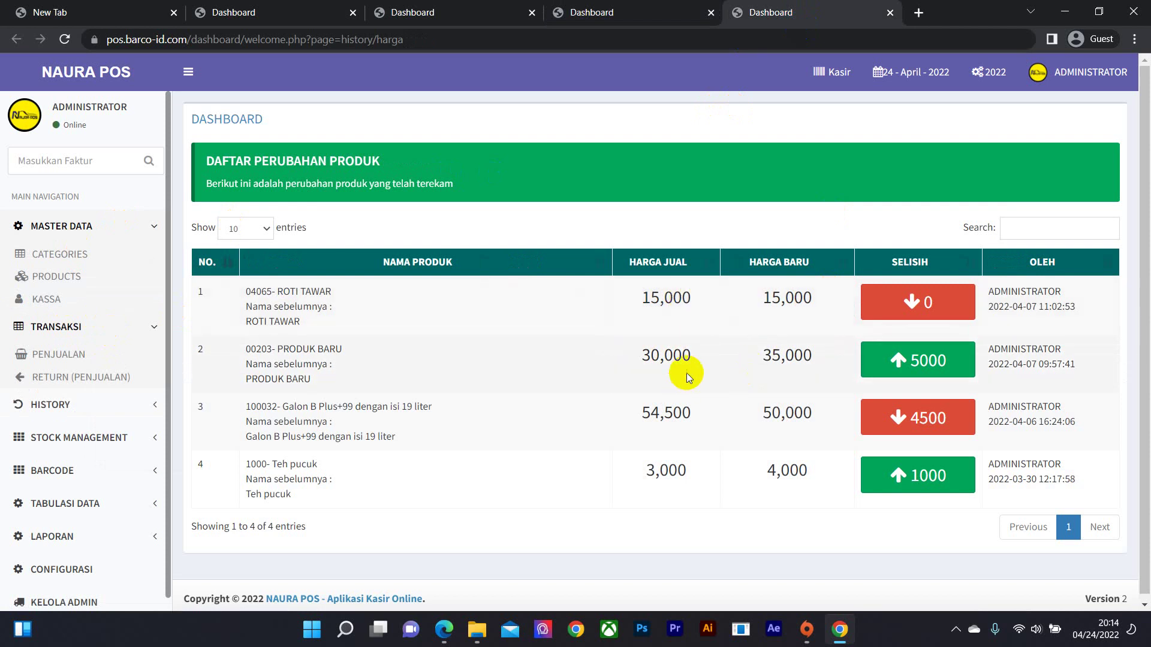
scroll(678, 413, "down", 1)
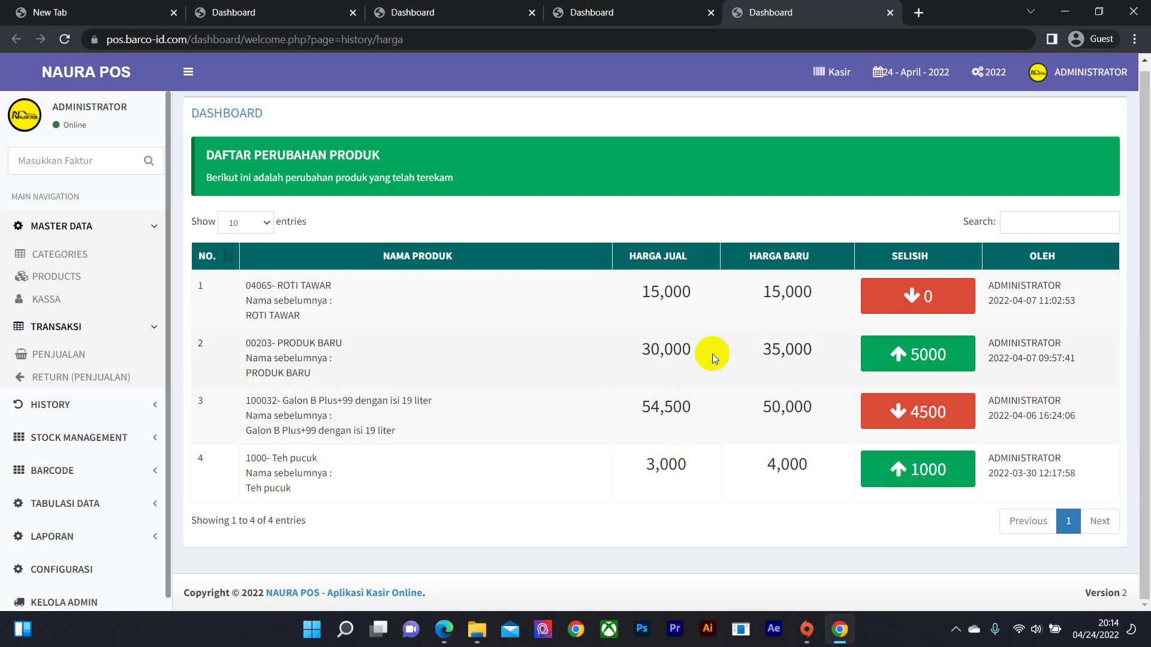
left_click(898, 415)
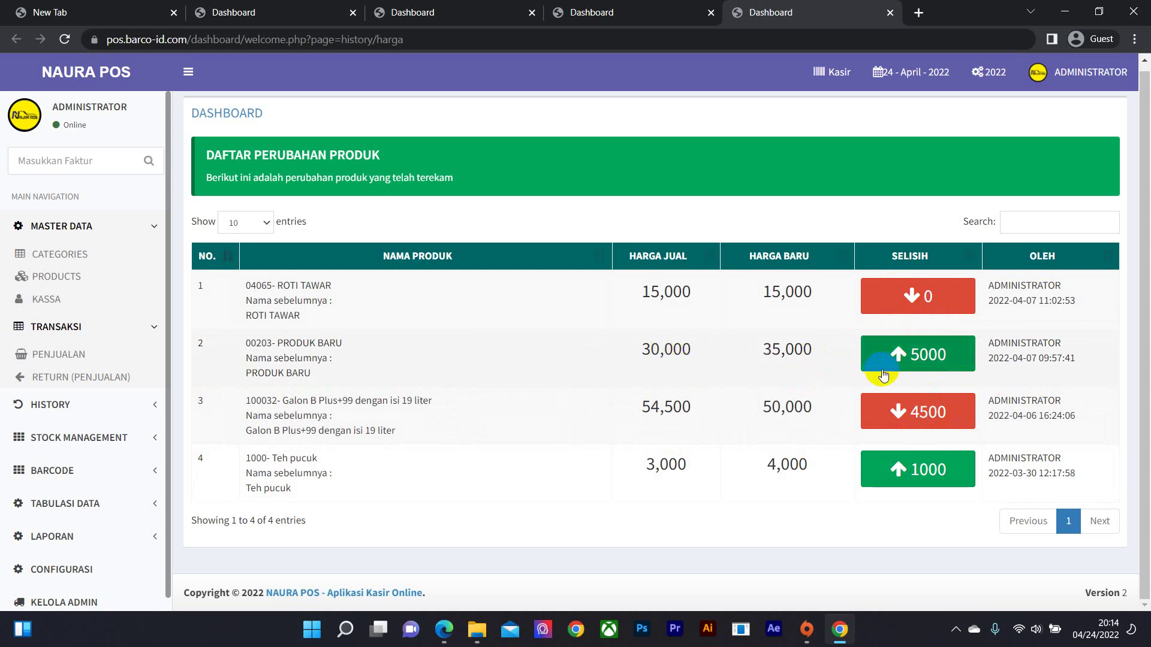
left_click(113, 402)
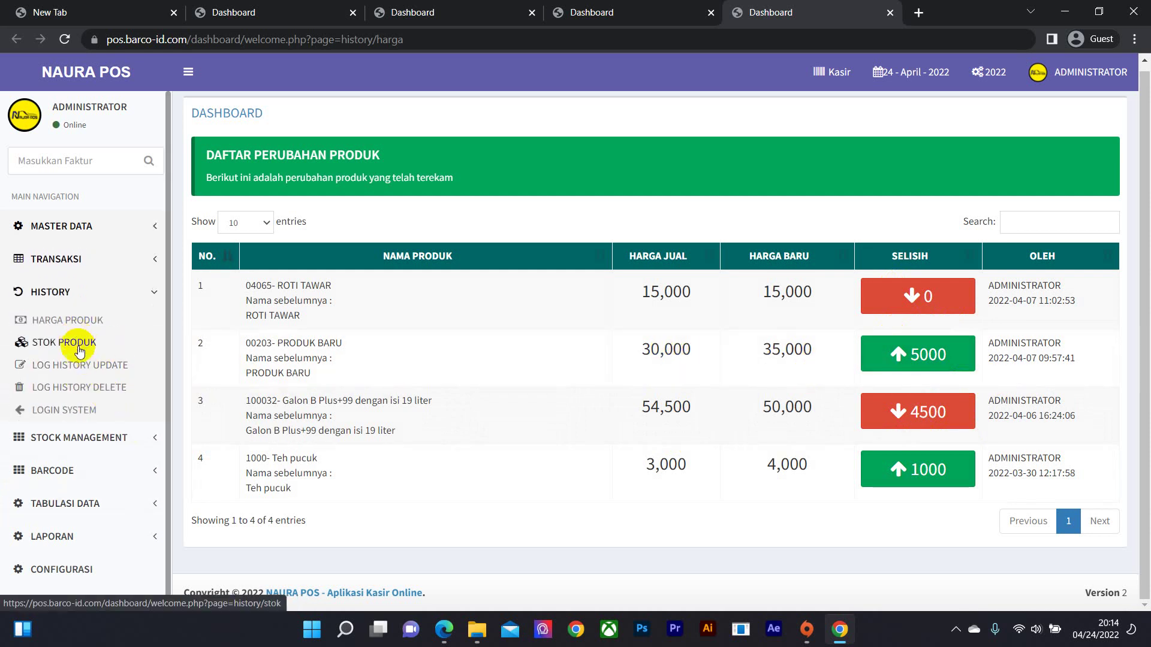
- Open Stok Produk in a new tab and scroll through its 13 stock changes
right_click(80, 351)
left_click(105, 362)
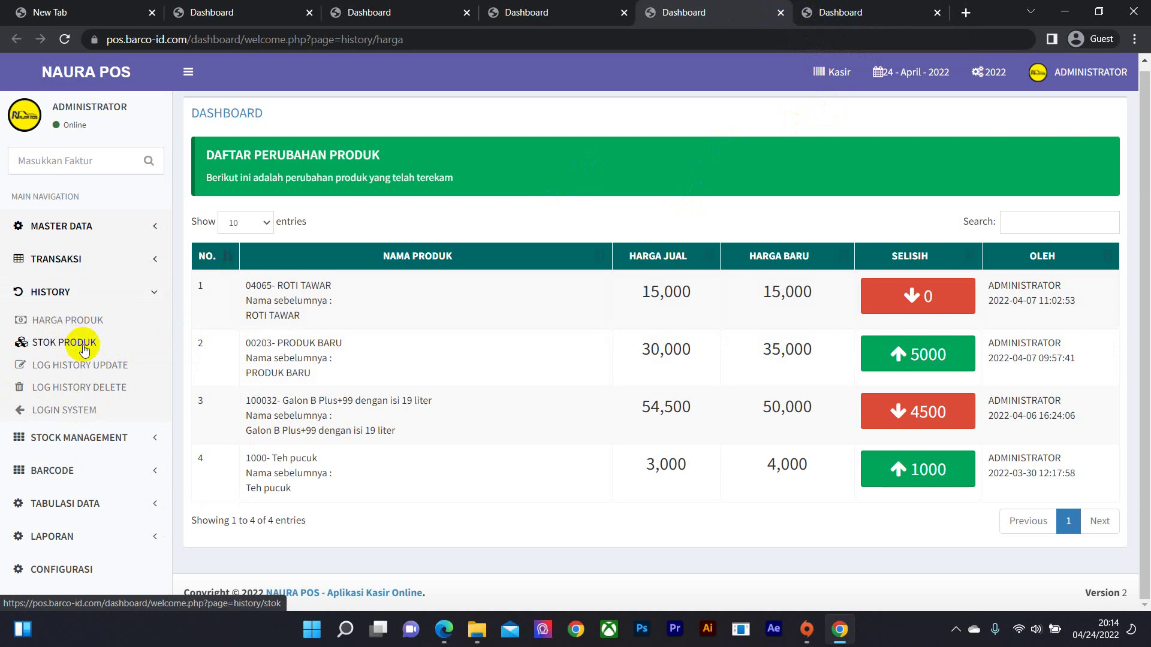
right_click(84, 350)
left_click(113, 364)
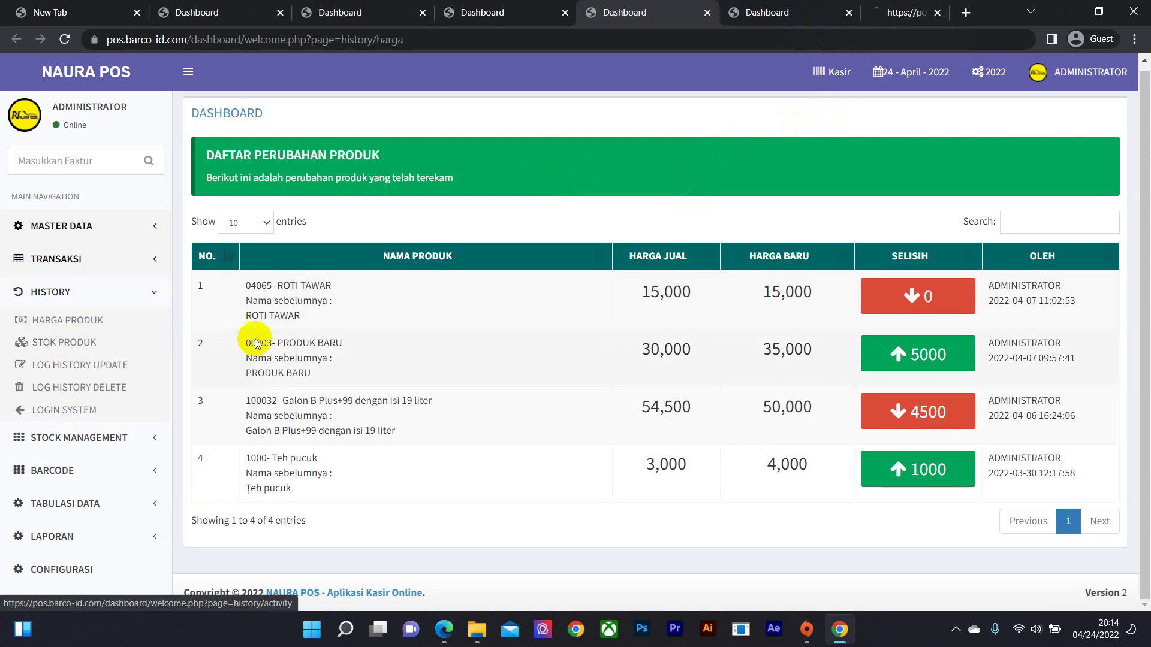
left_click(812, 23)
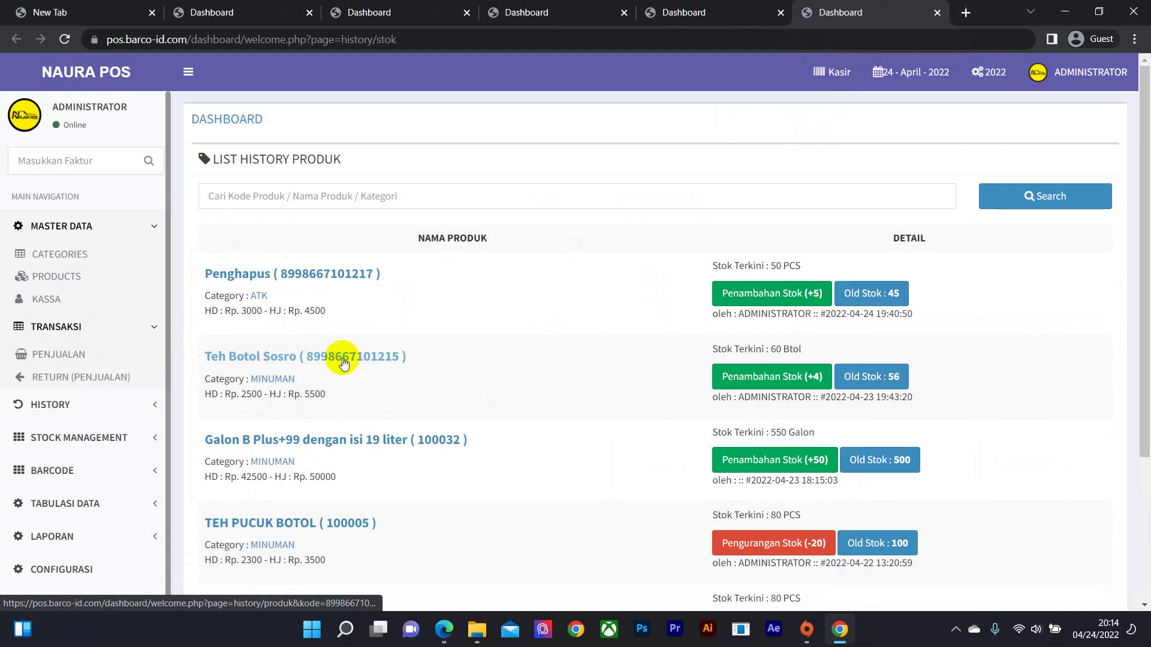
scroll(835, 332, "down", 3)
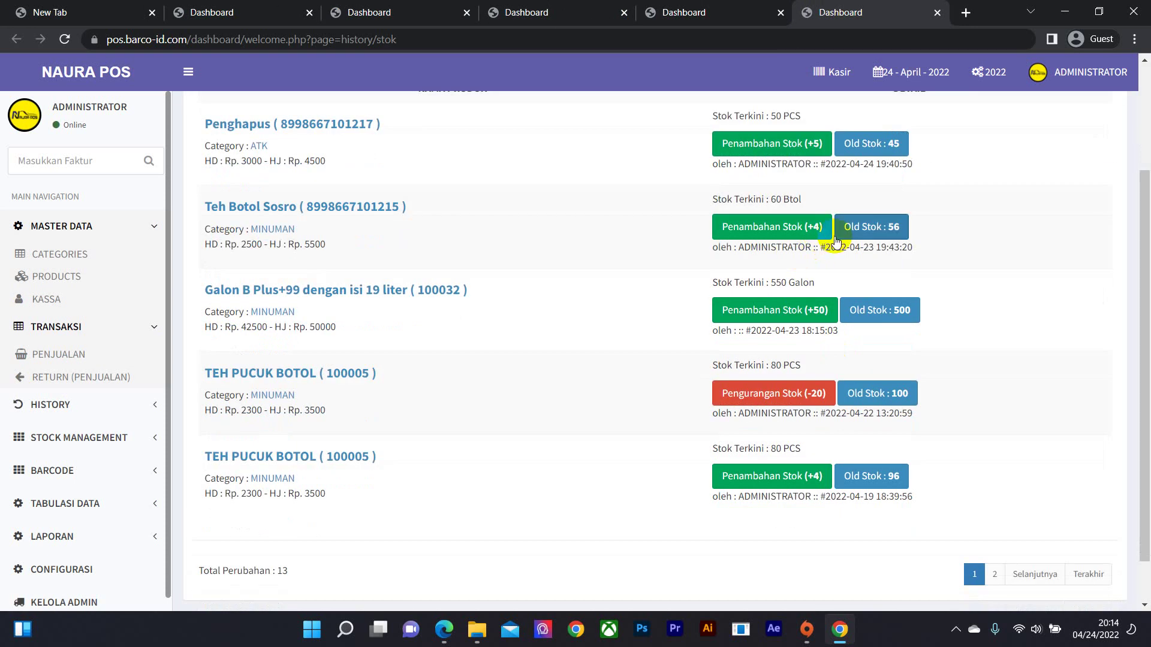
scroll(90, 395, "down", 1)
left_click(104, 390)
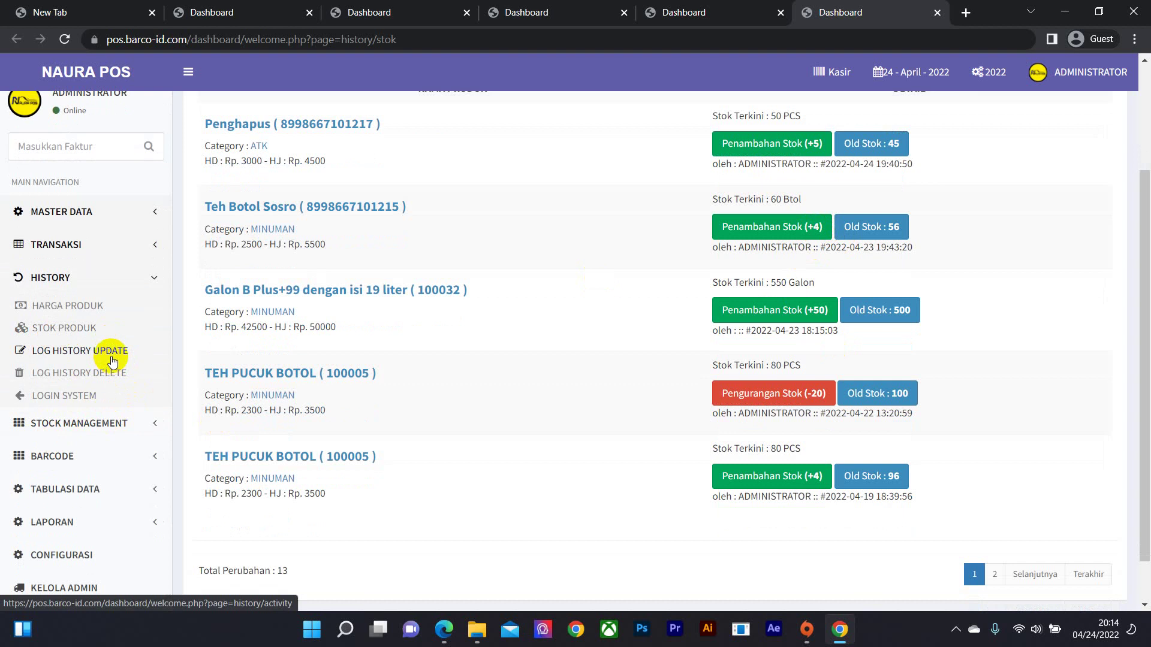
- Open Log History Update in a new tab, close Stok Produk, and review the 10 administrator updates
right_click(110, 358)
left_click(178, 374)
left_click(797, 13)
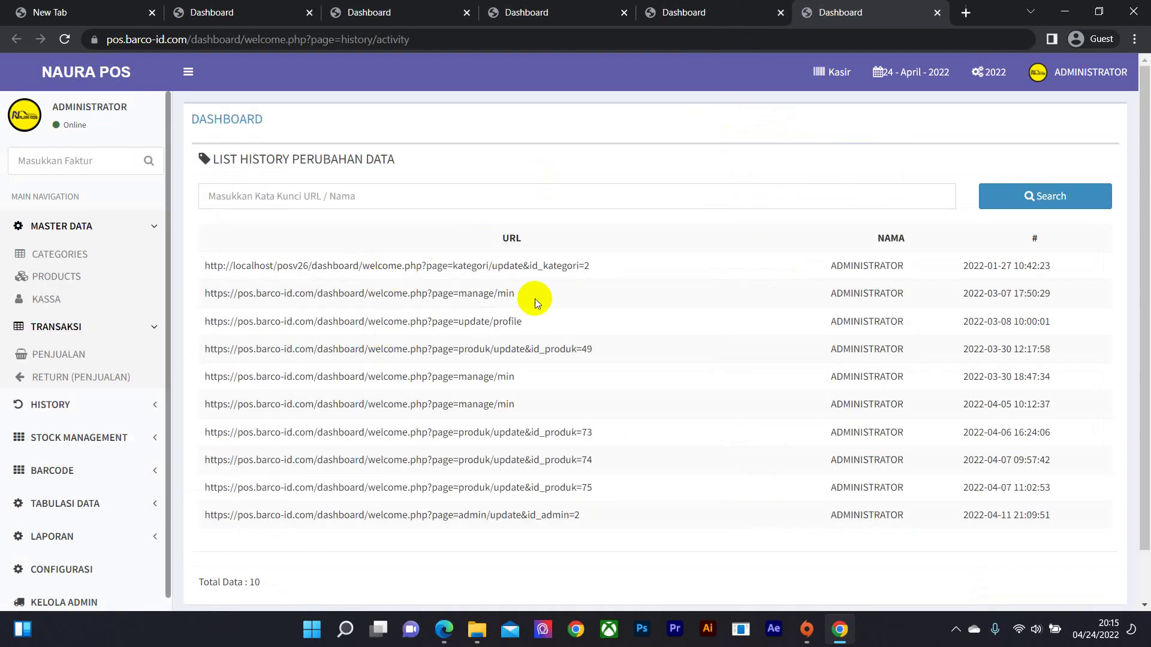
scroll(560, 304, "down", 2)
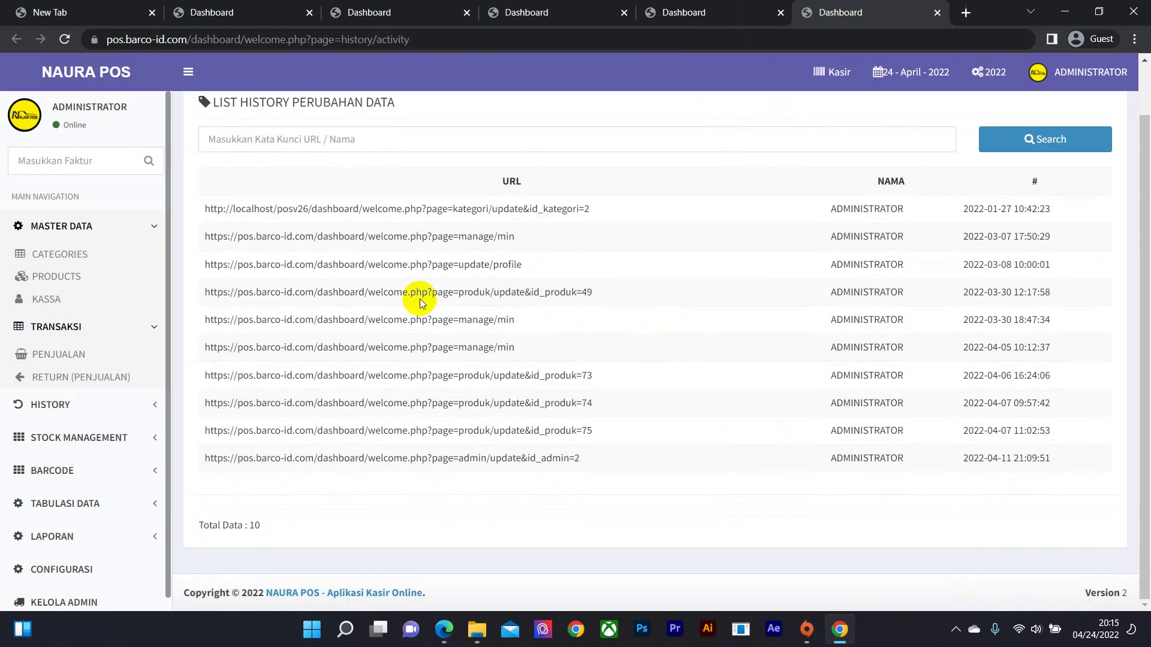
scroll(419, 290, "up", 2)
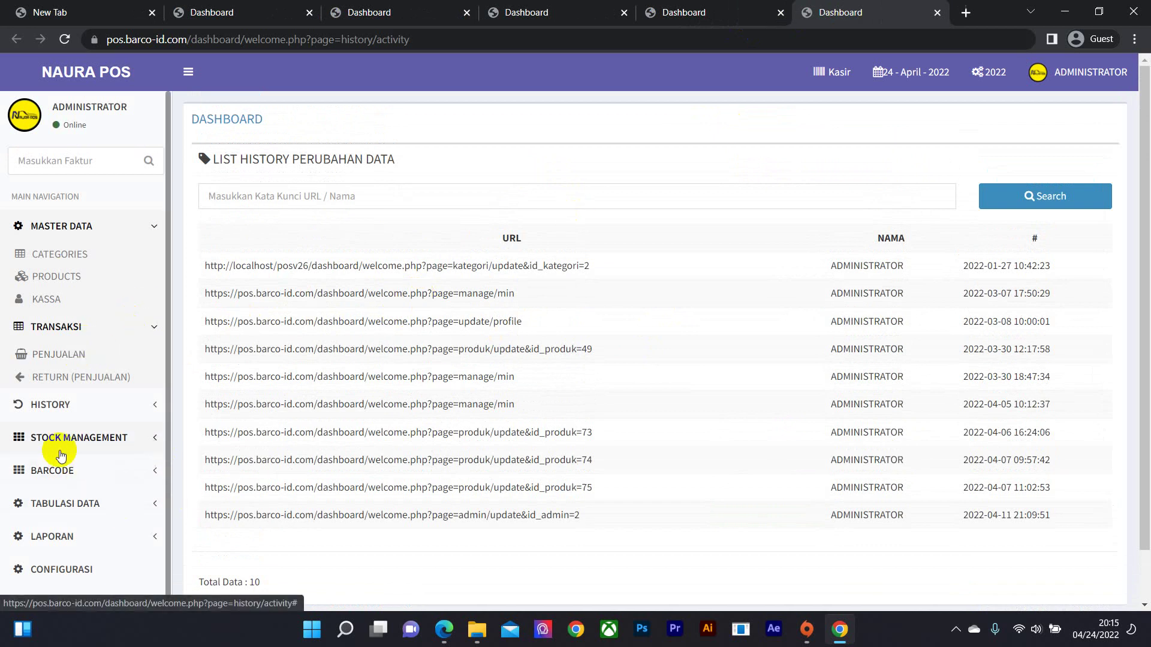
left_click(75, 405)
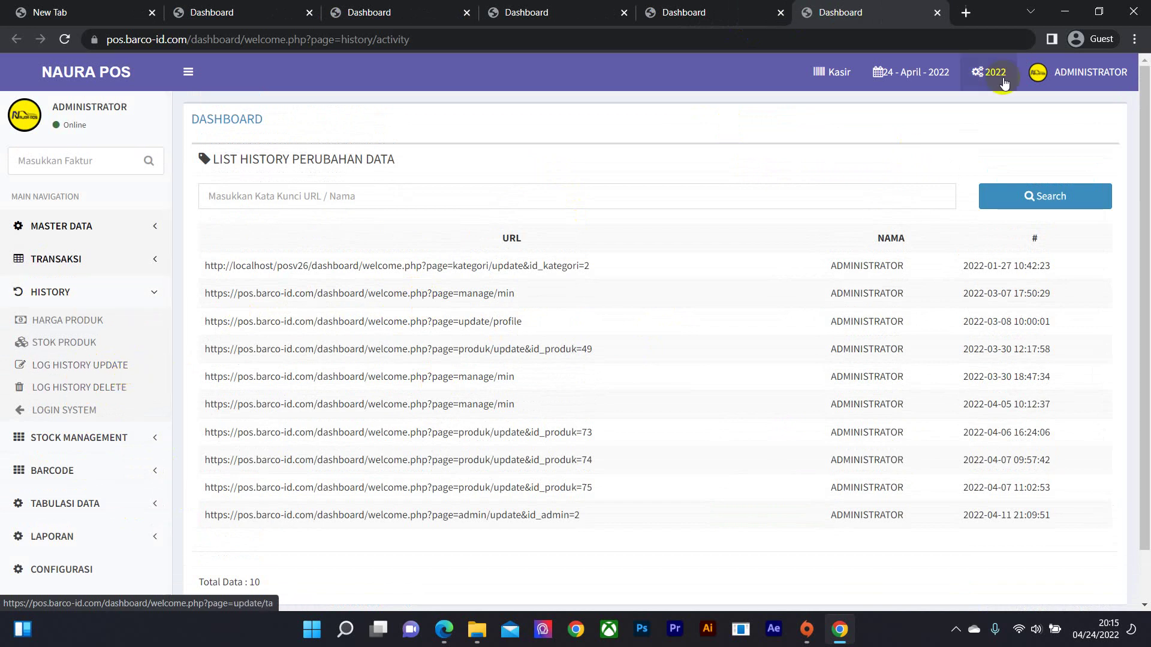
- Open the deletion history log in a new tab and close the update log tab
right_click(110, 390)
left_click(132, 397)
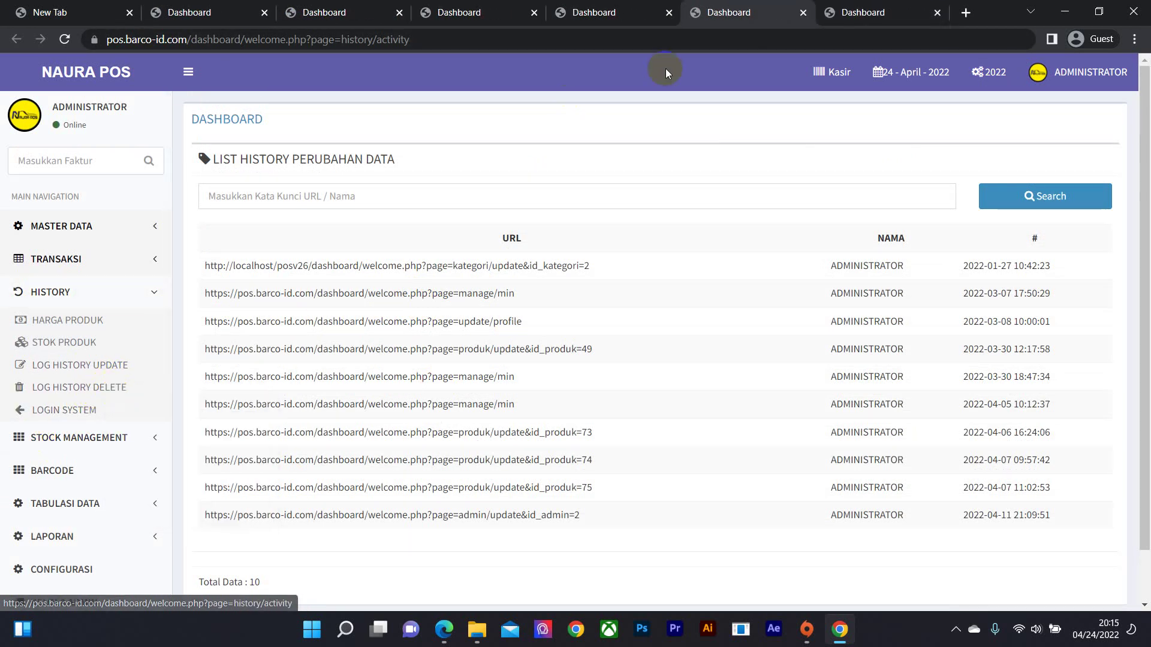
left_click(801, 13)
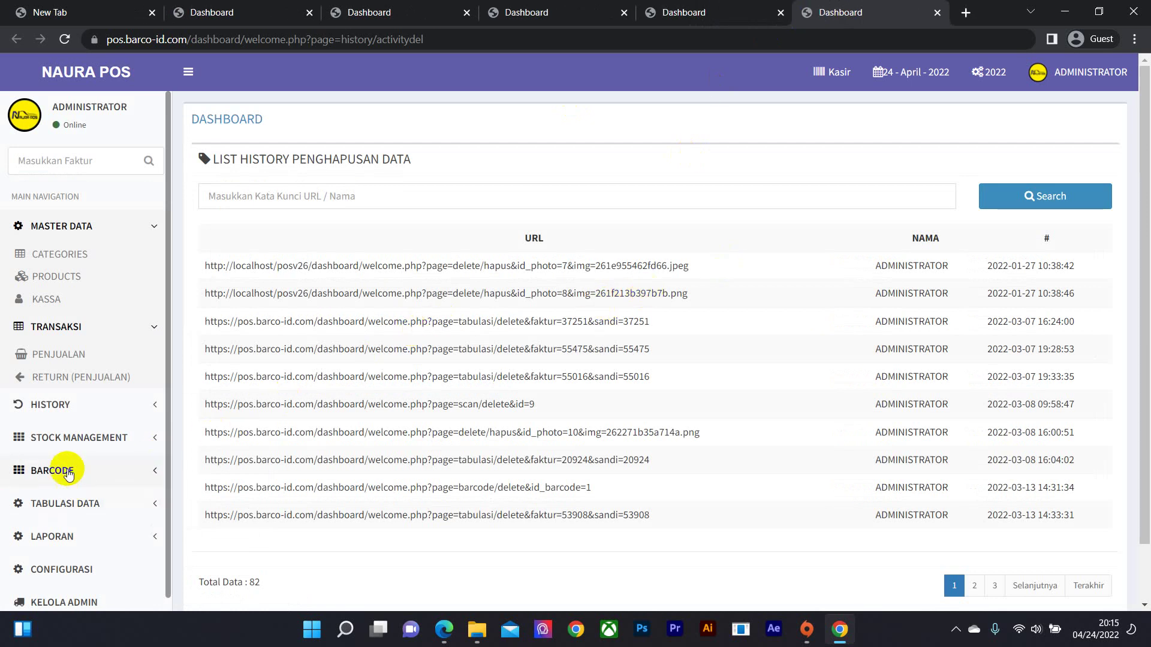
- Open the LOGIN SYSTEM history in a new tab and close the deletion history tab
scroll(118, 501, "down", 1)
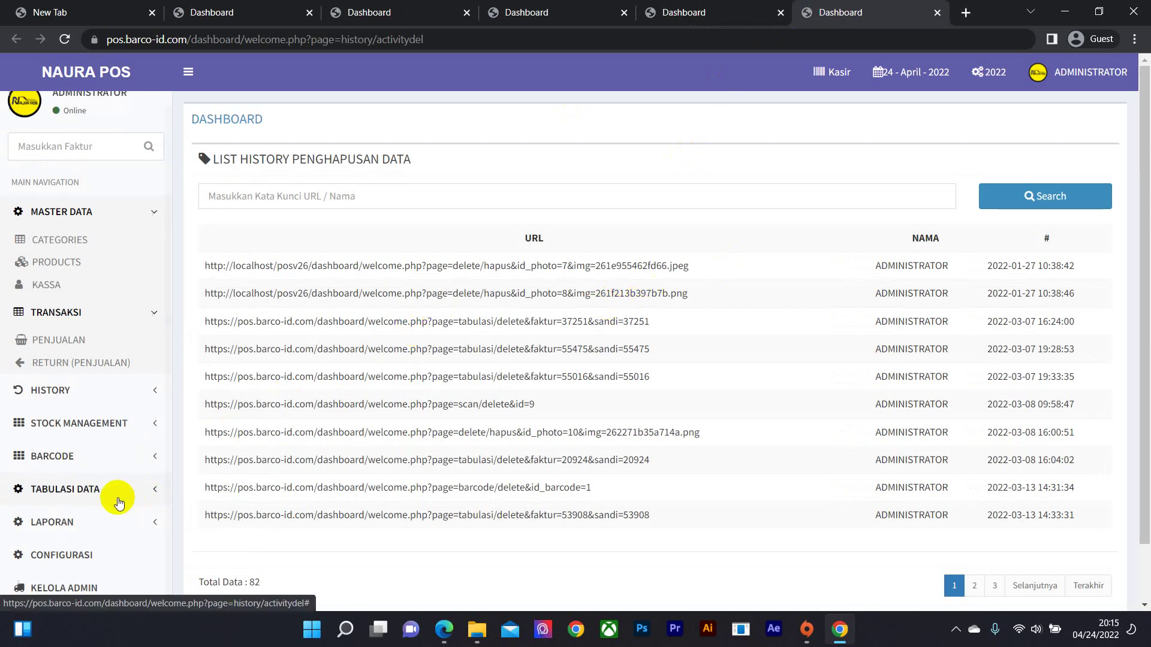
left_click(128, 390)
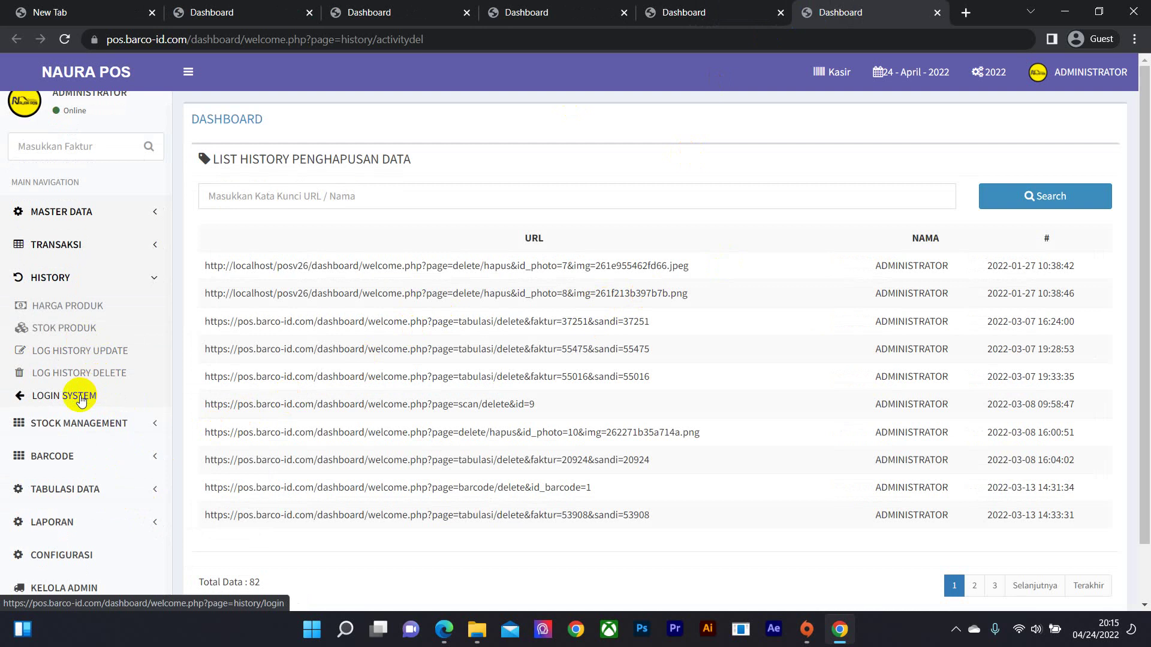
right_click(100, 409)
left_click(129, 413)
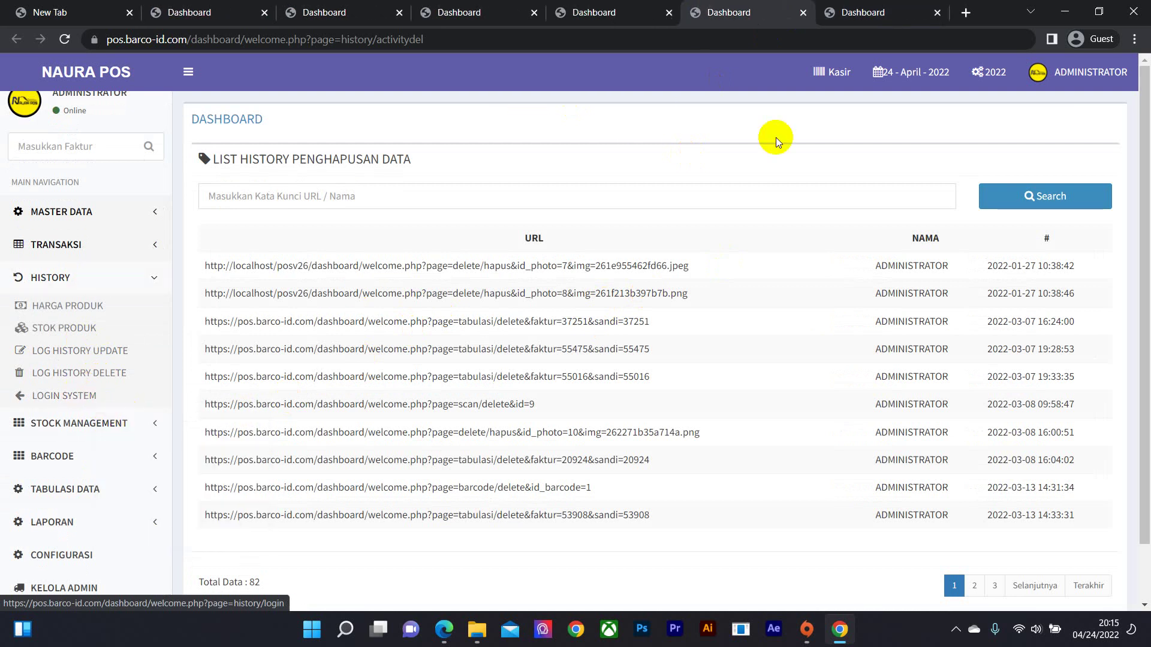
left_click(803, 12)
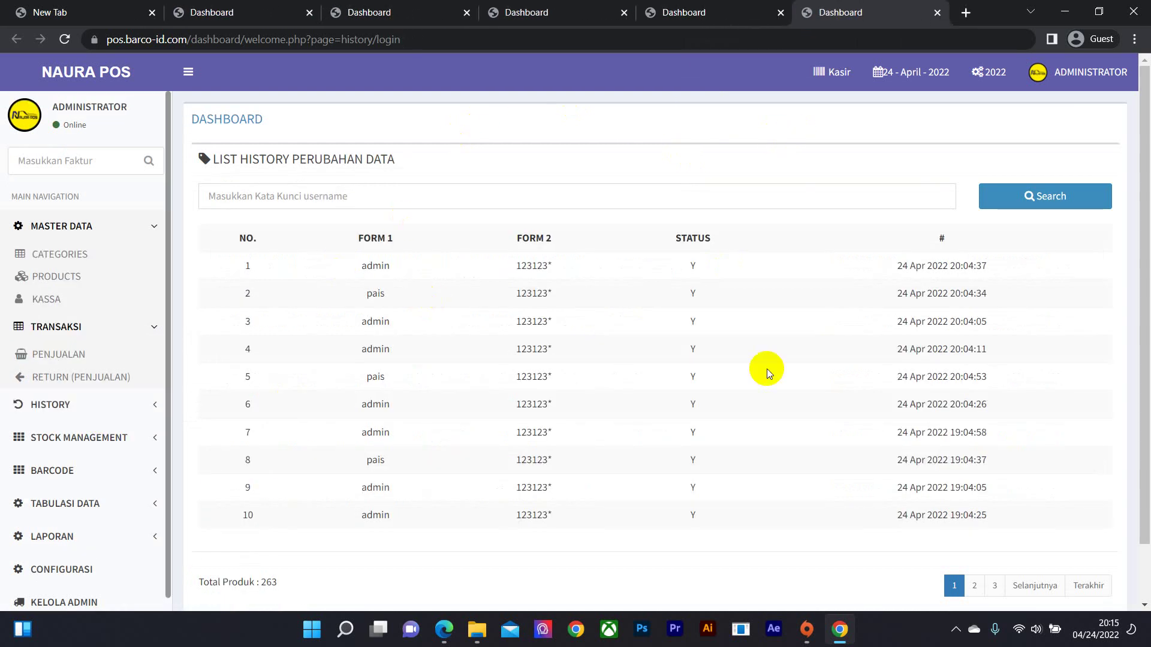
- Expand STOCK MANAGEMENT and open Penambahan Stok in a new tab
scroll(367, 318, "down", 1)
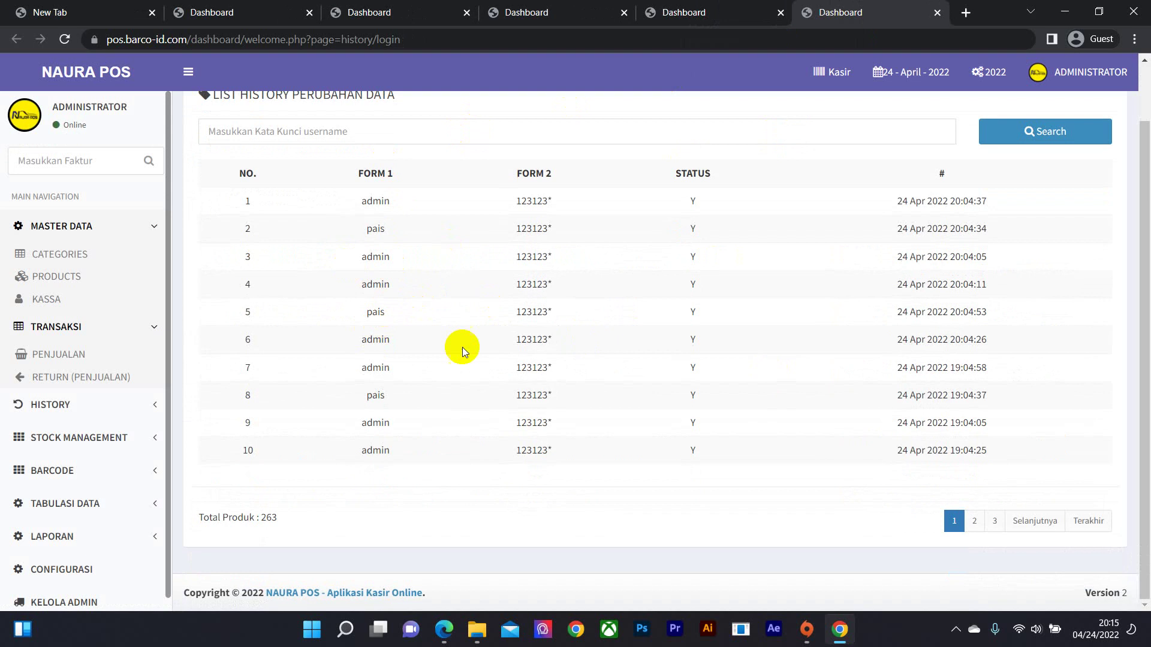
scroll(444, 372, "up", 1)
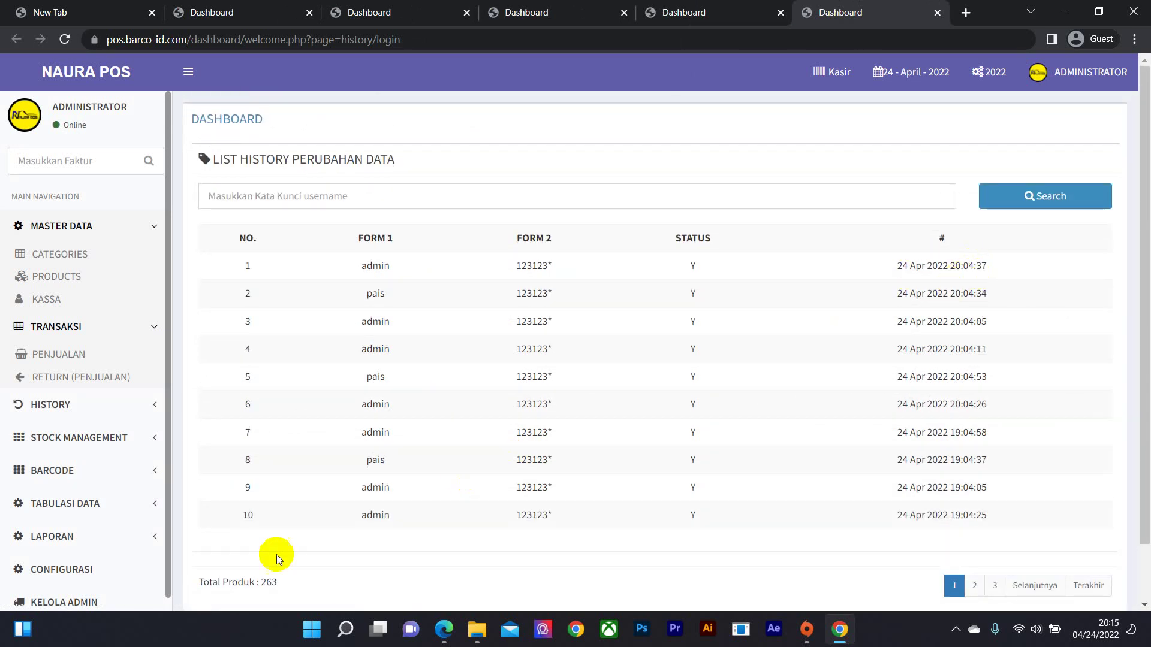
scroll(13, 447, "down", 1)
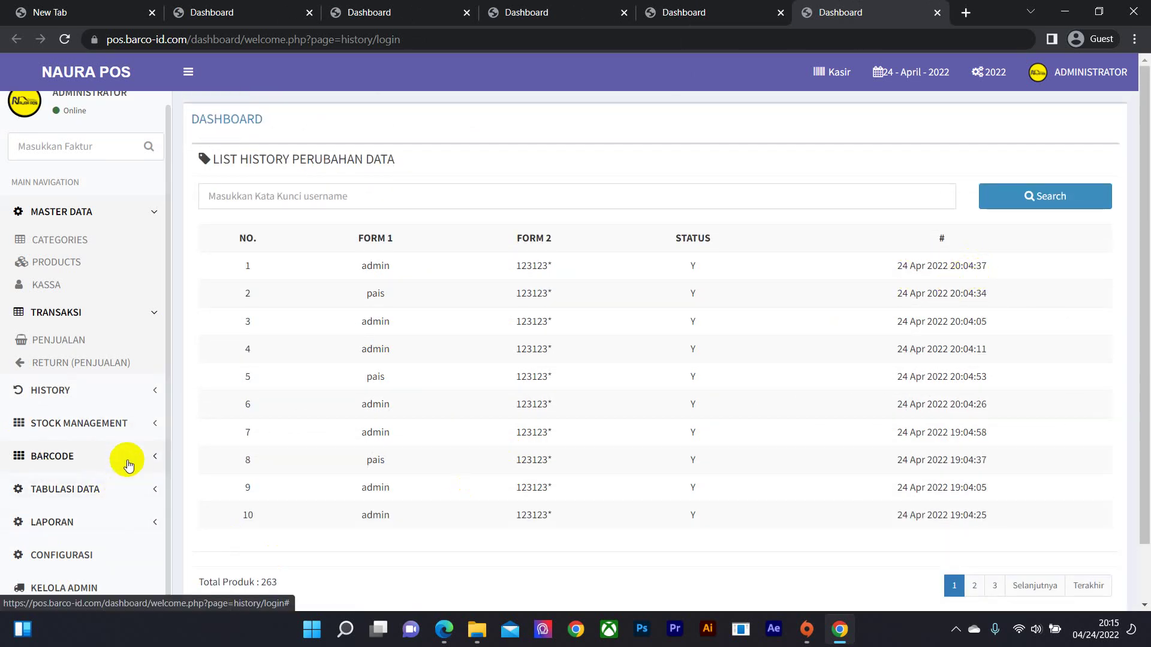
left_click(129, 434)
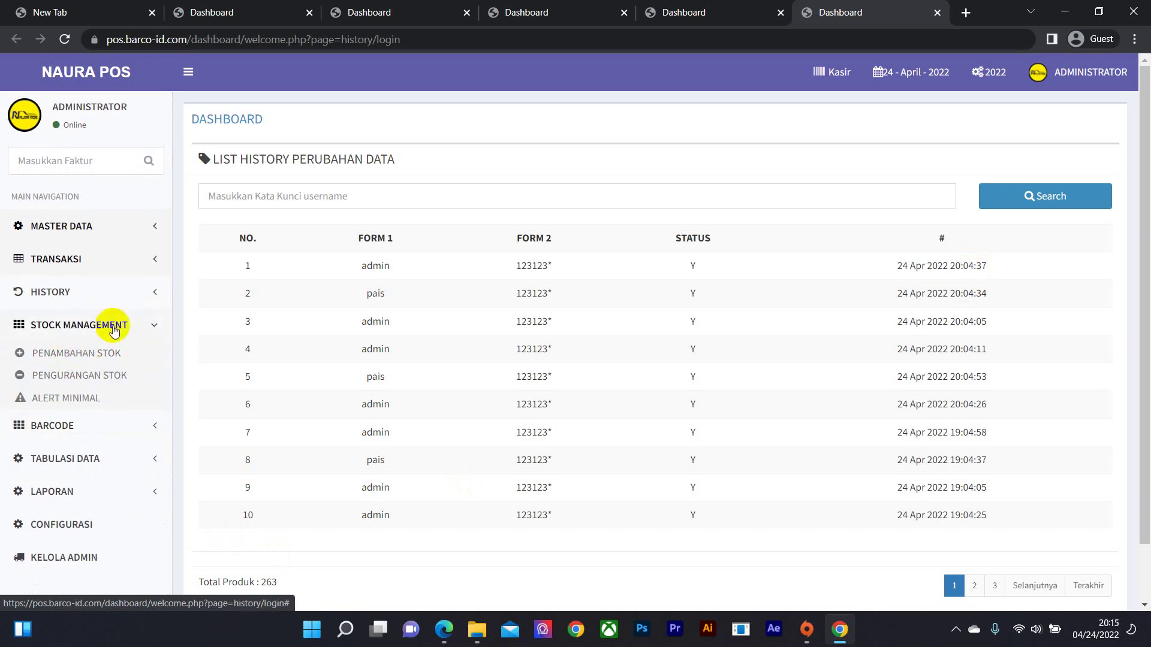
right_click(90, 353)
left_click(114, 368)
- Switch to the stock addition page and search for product 'teh'
left_click(803, 13)
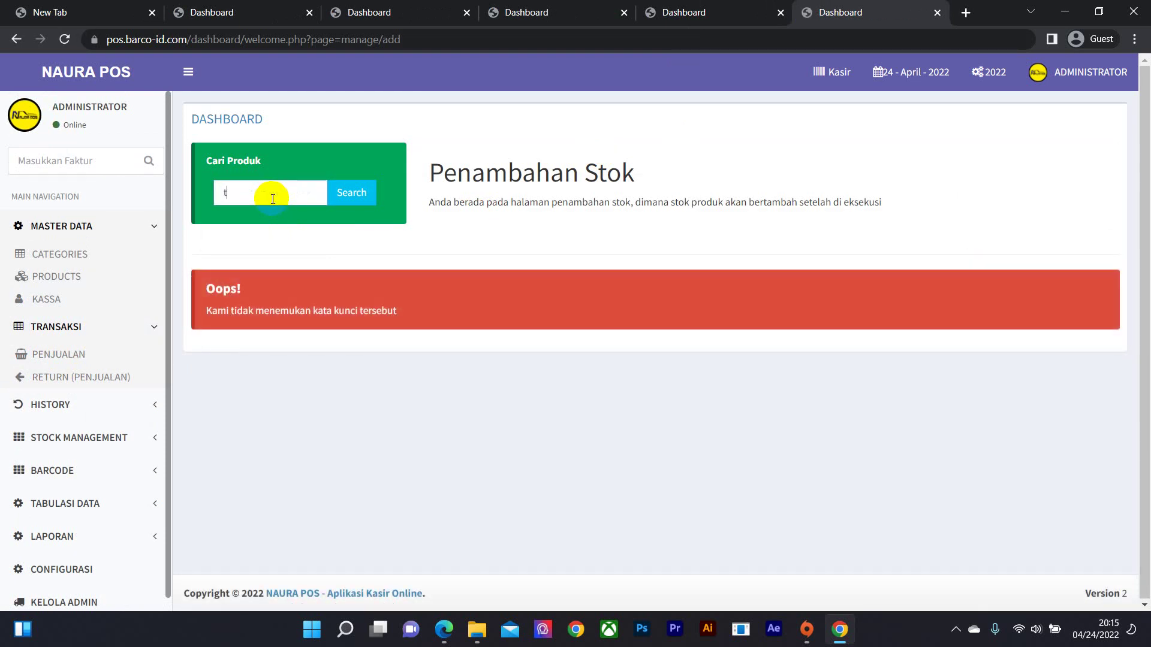
left_click(289, 190)
type("teh")
key("Return")
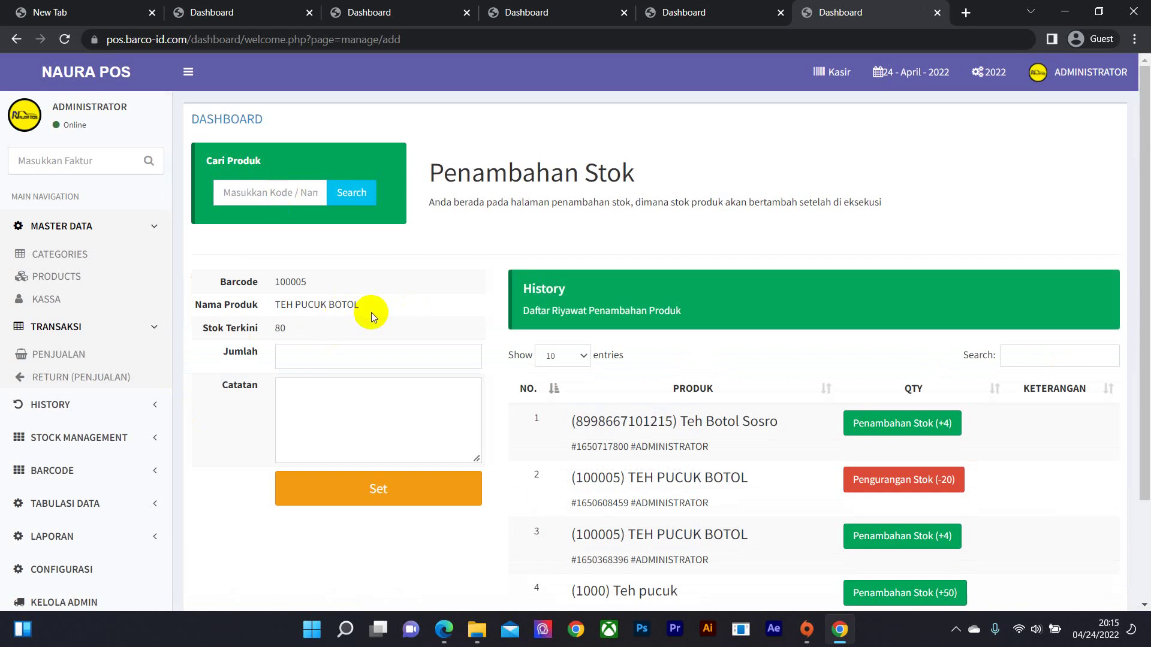
- Add 20 units to TEH PUCUK BOTOL and check its current stock now reads 100
left_click(309, 357)
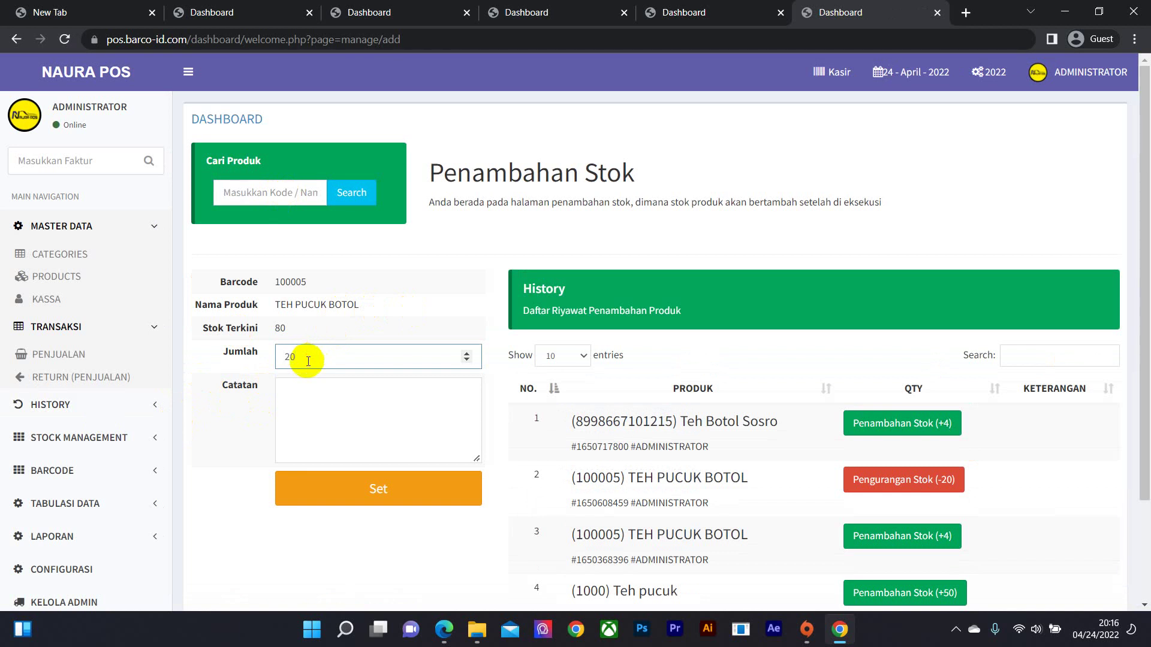
left_click(368, 479)
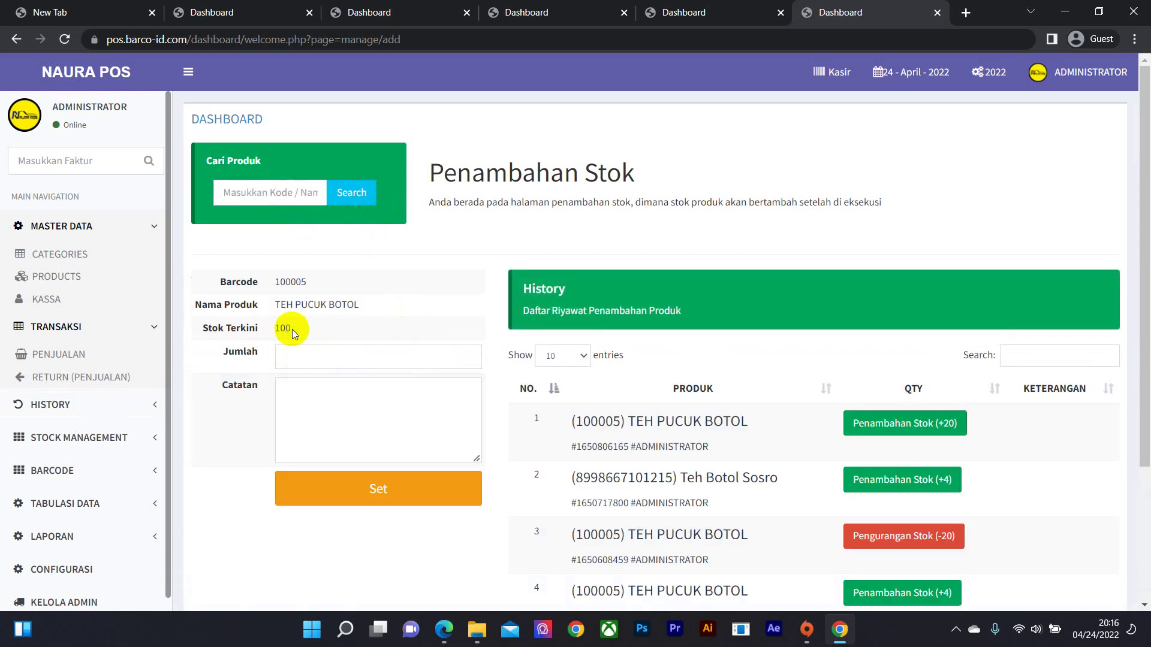
double_click(279, 329)
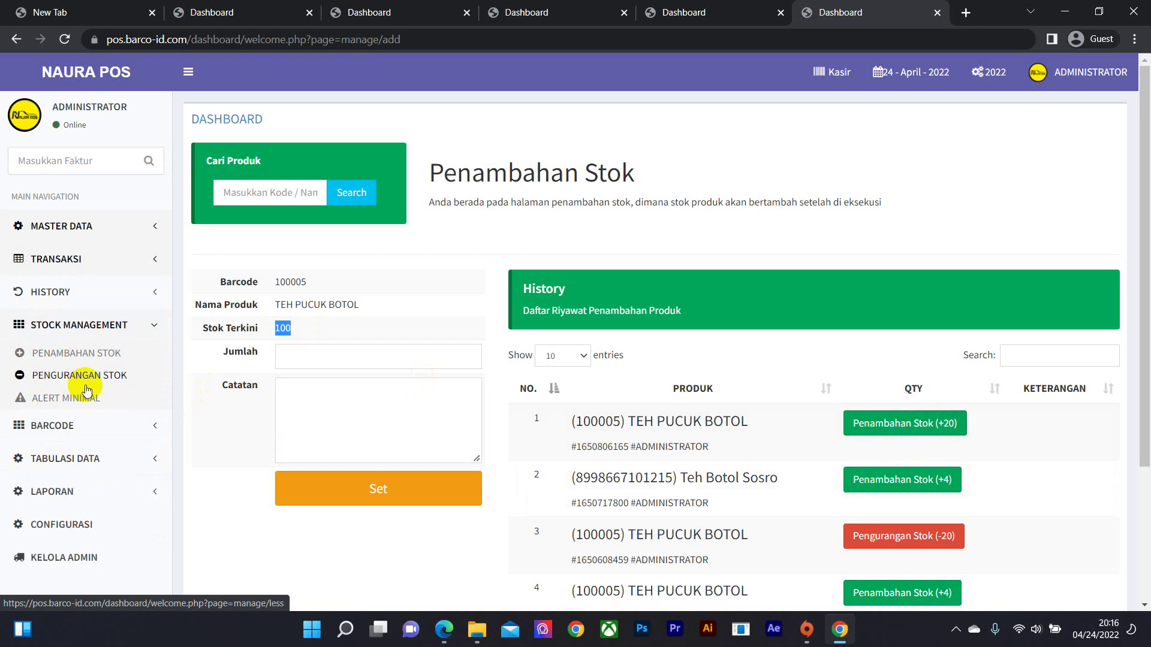
right_click(117, 384)
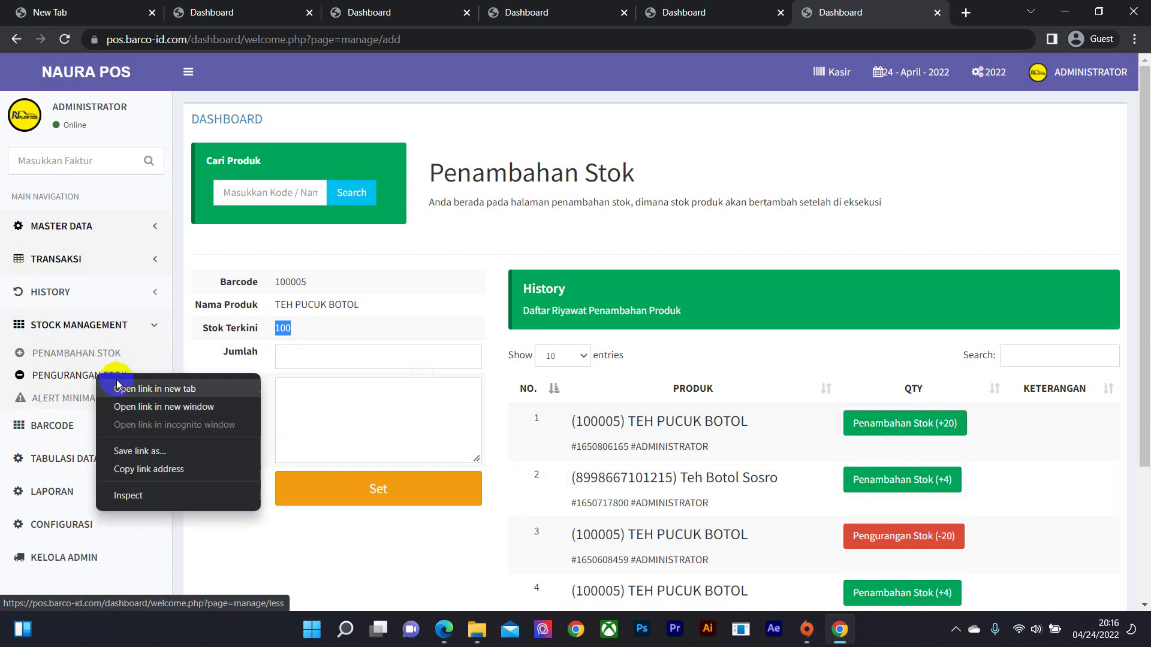
- On Pengurangan Stok in a new tab, remove 20 units of TEH PUCUK BOTOL
left_click(127, 389)
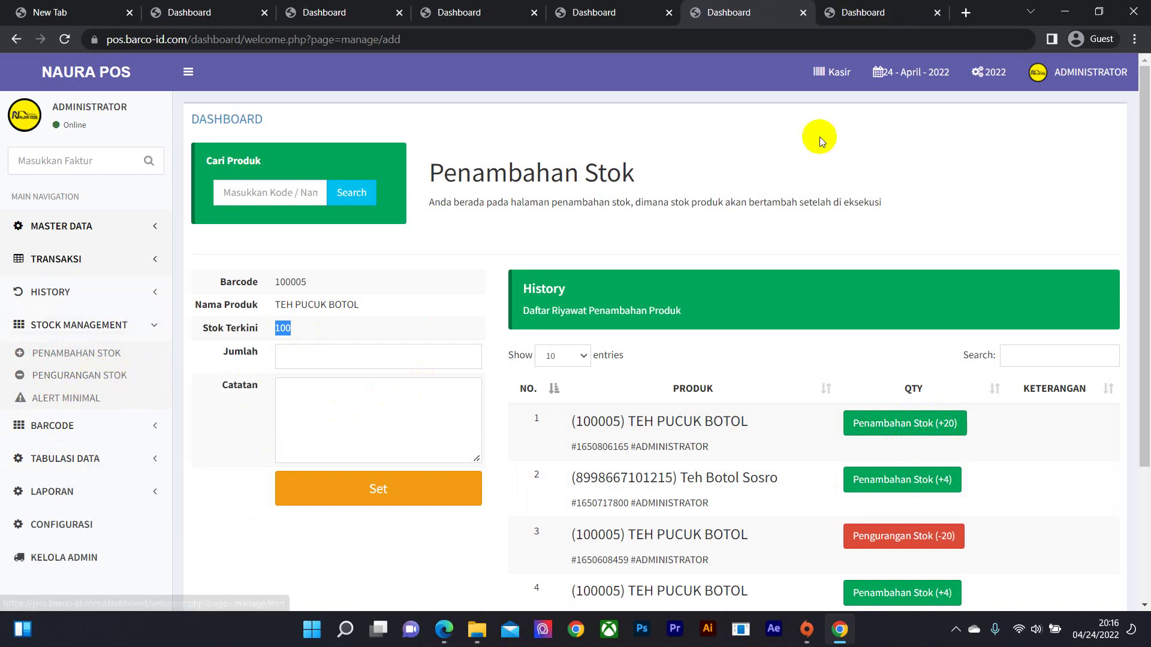
left_click(803, 12)
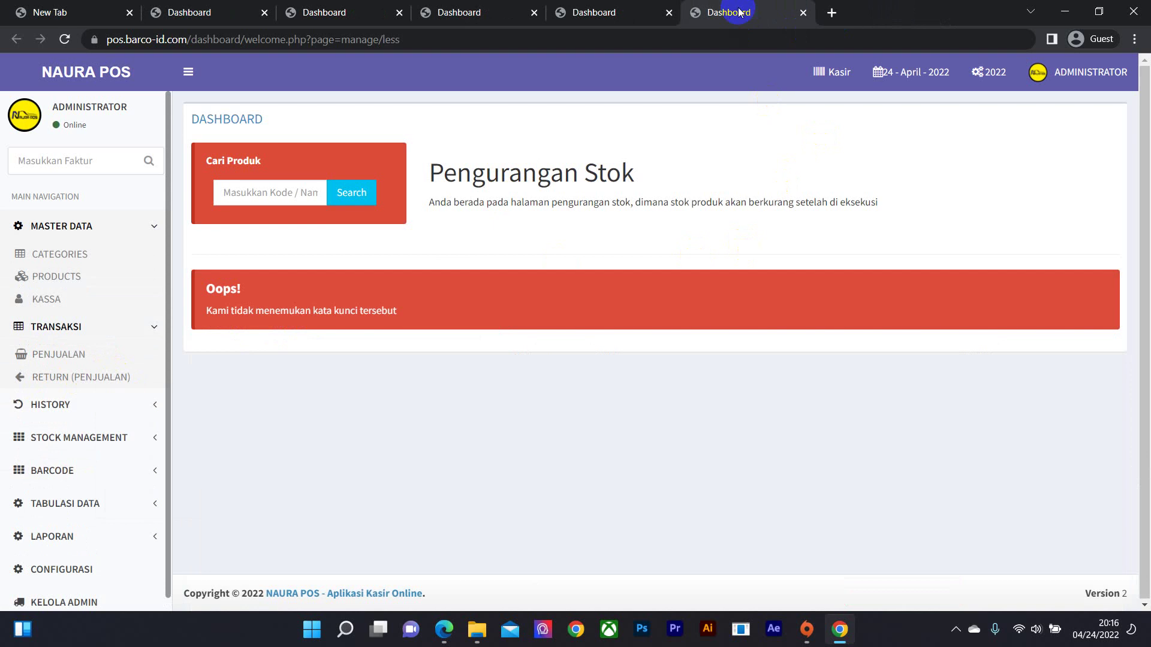
left_click(300, 198)
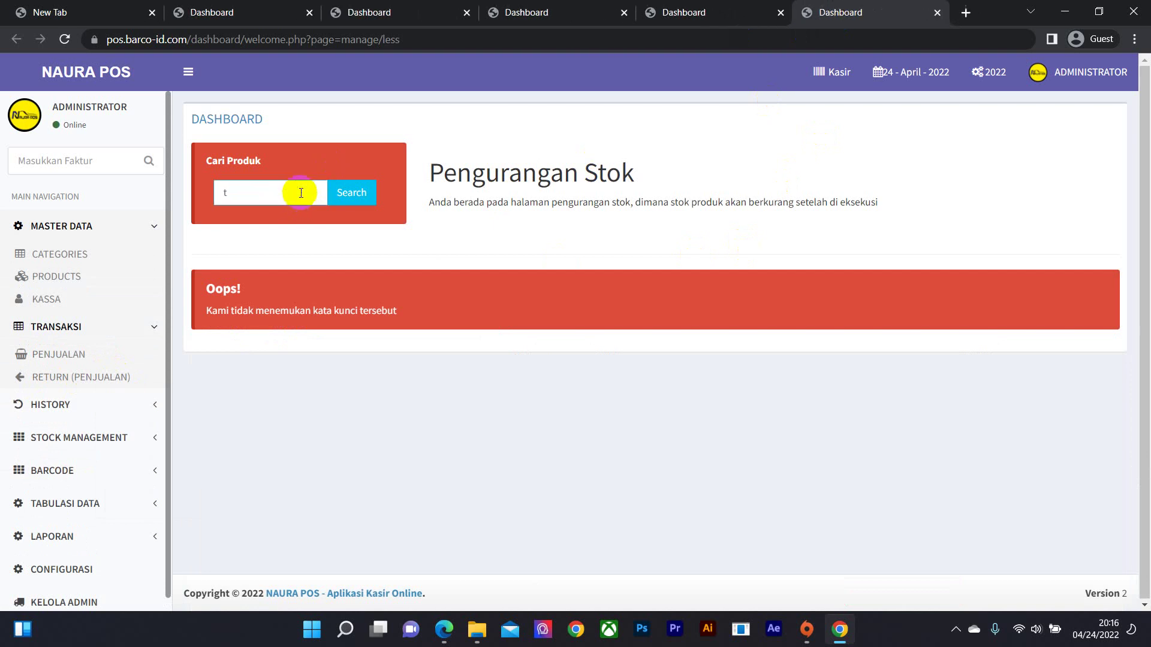
key("Return")
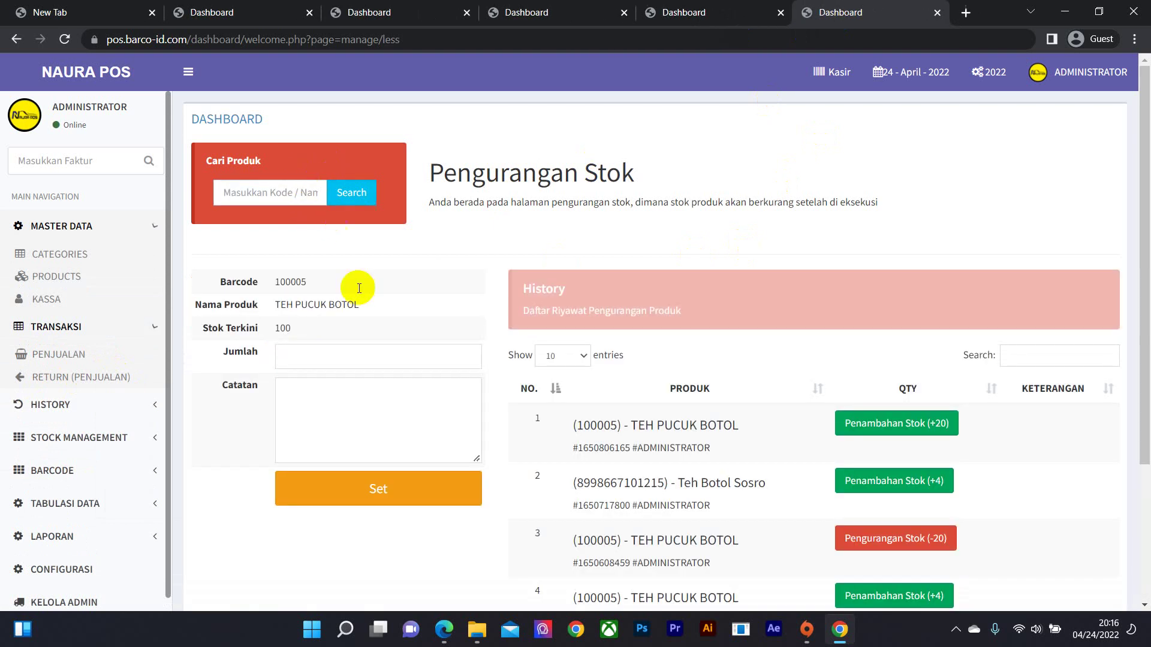
left_click(327, 356)
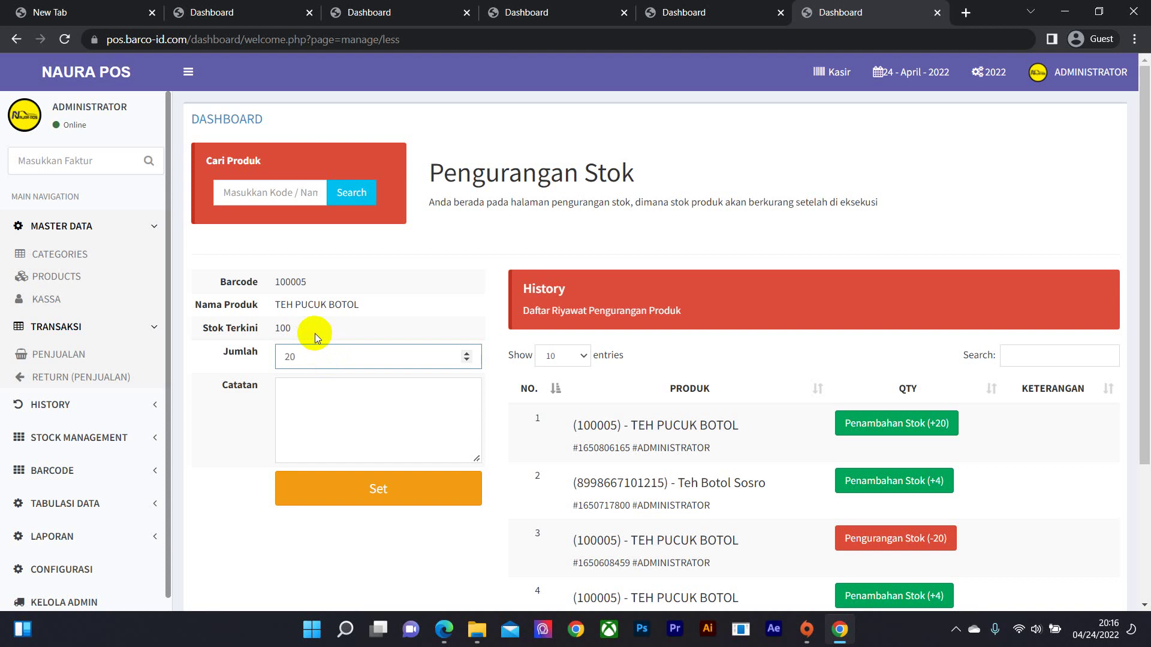
left_click(373, 508)
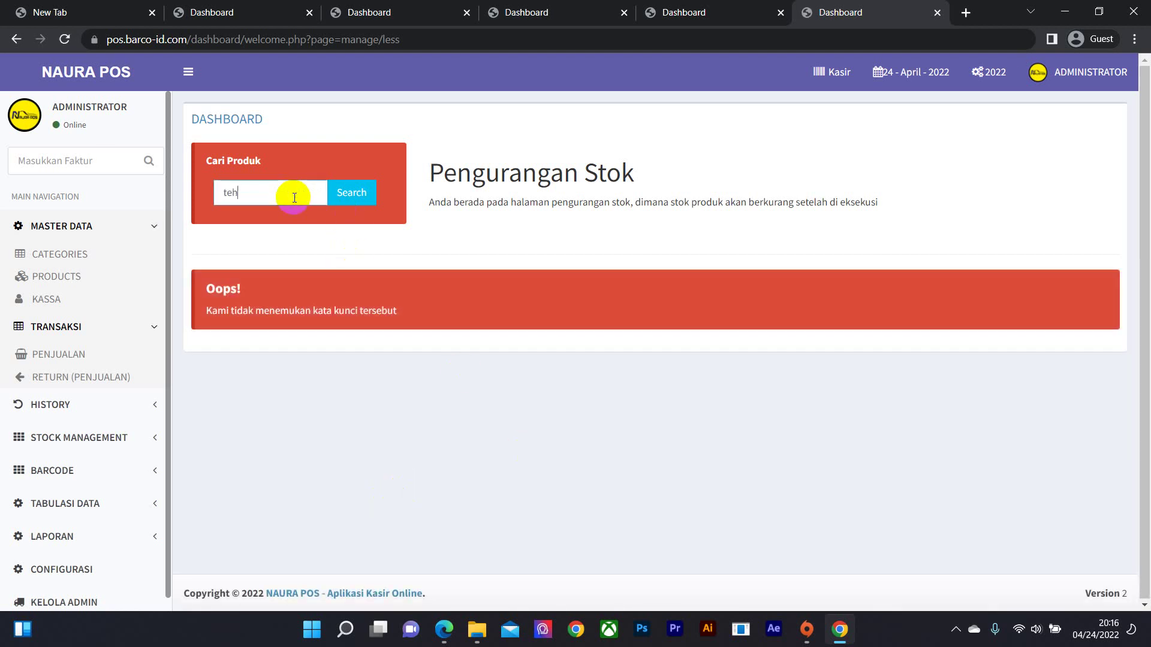
- Search 'teh' again to verify TEH PUCUK BOTOL's stock is back to 80
left_click(295, 198)
type("teh")
key("Return")
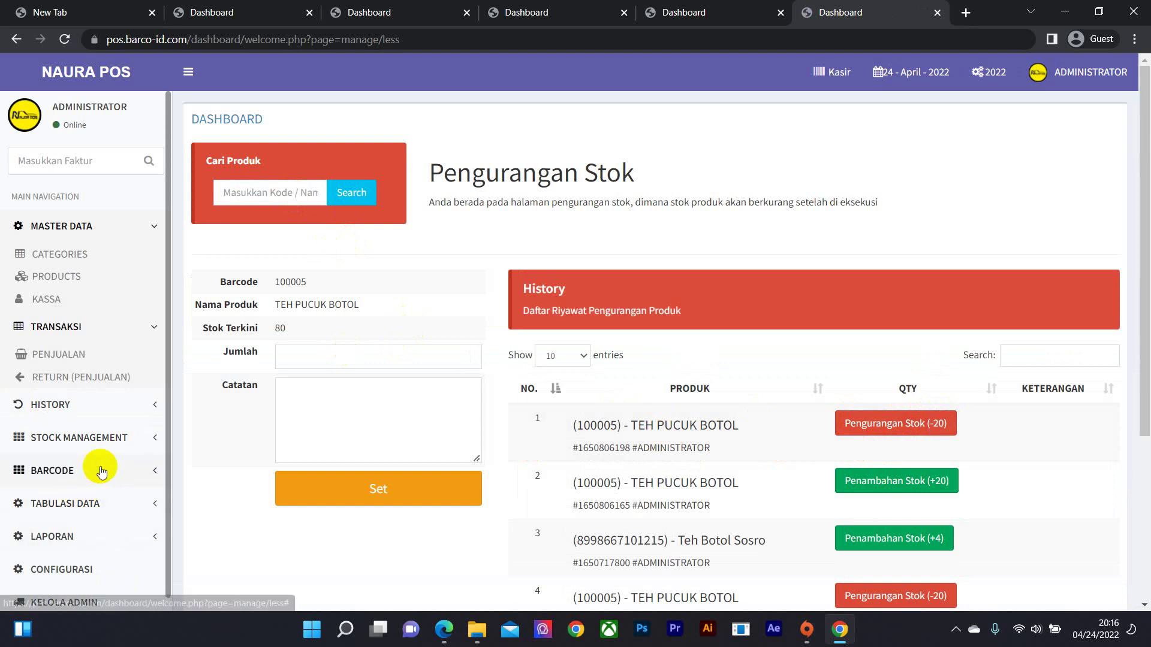
left_click(117, 446)
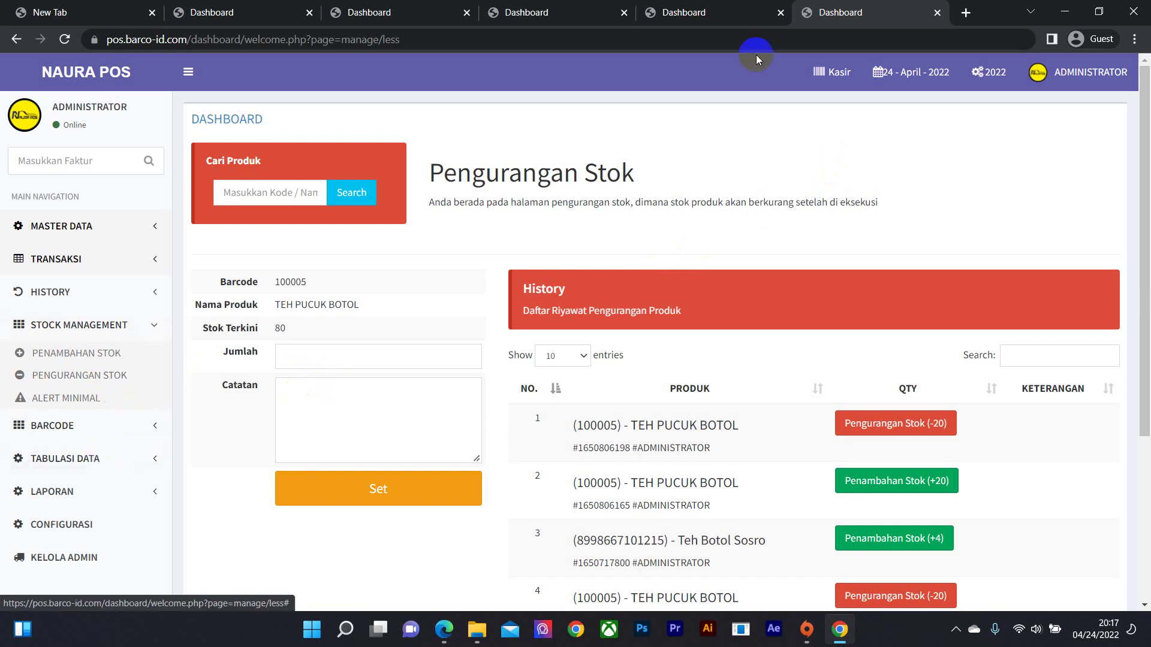
- Open the home dashboard in a new tab, then preview and cancel the low-stock product print list
right_click(90, 64)
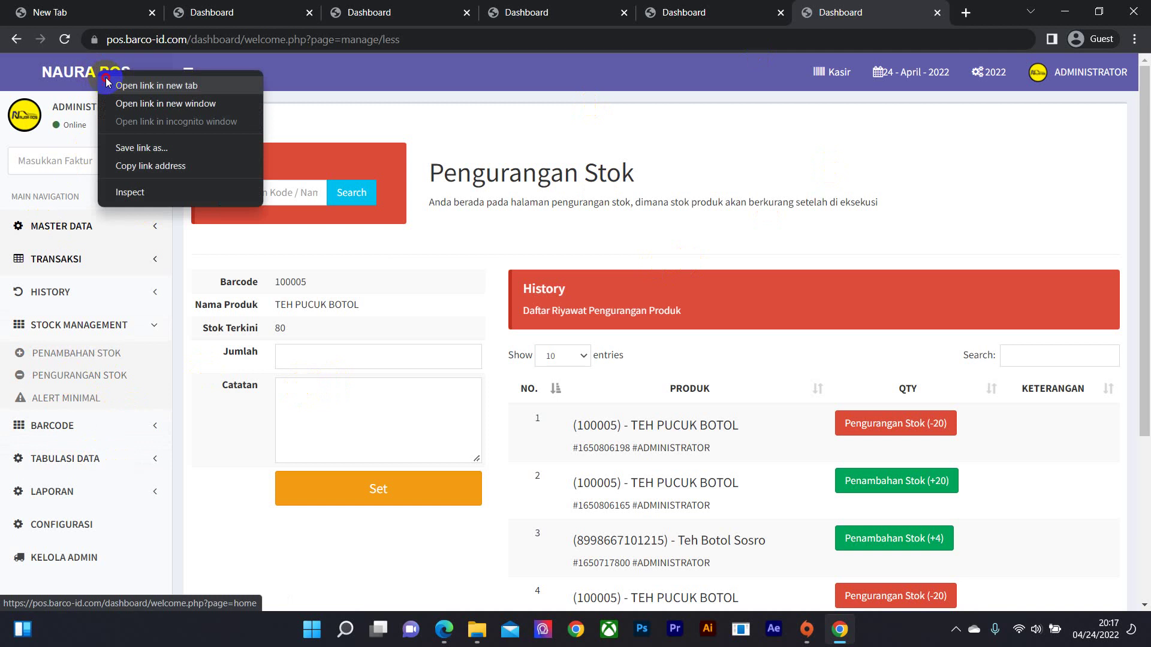
left_click(120, 77)
left_click(923, 17)
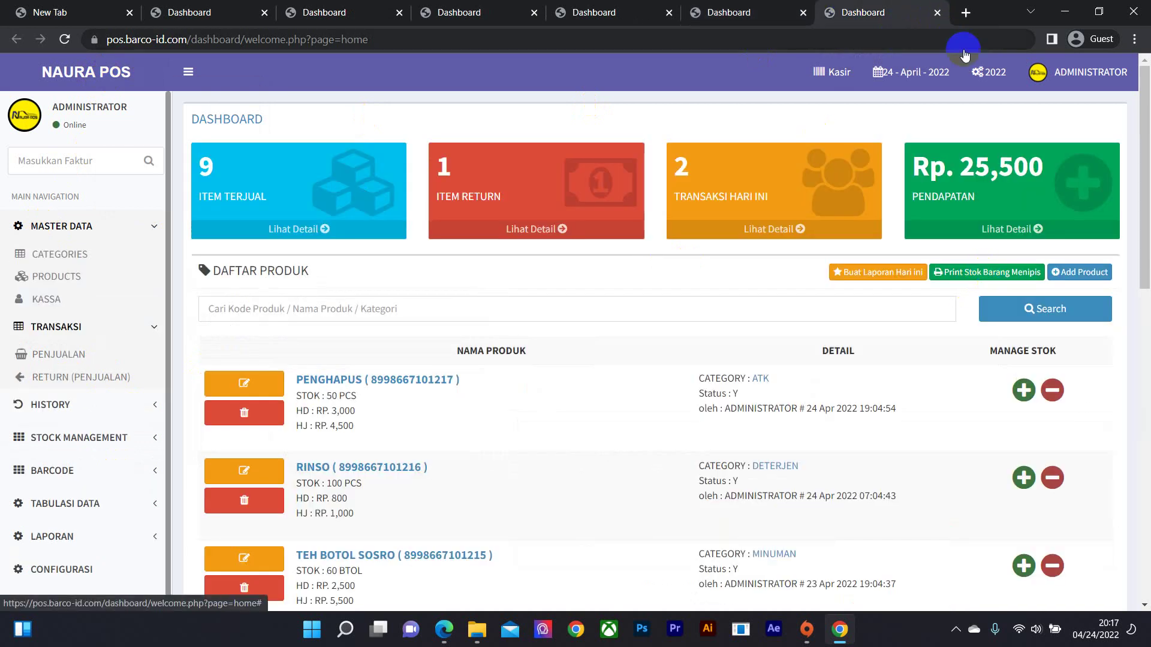
left_click(1007, 273)
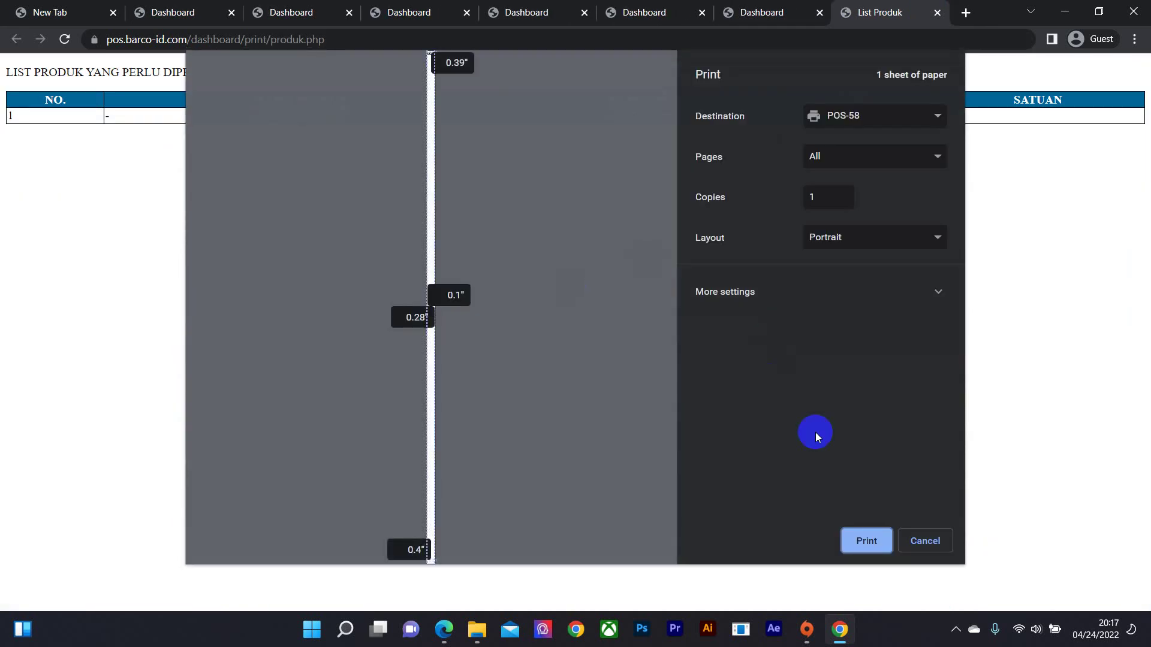
left_click(926, 551)
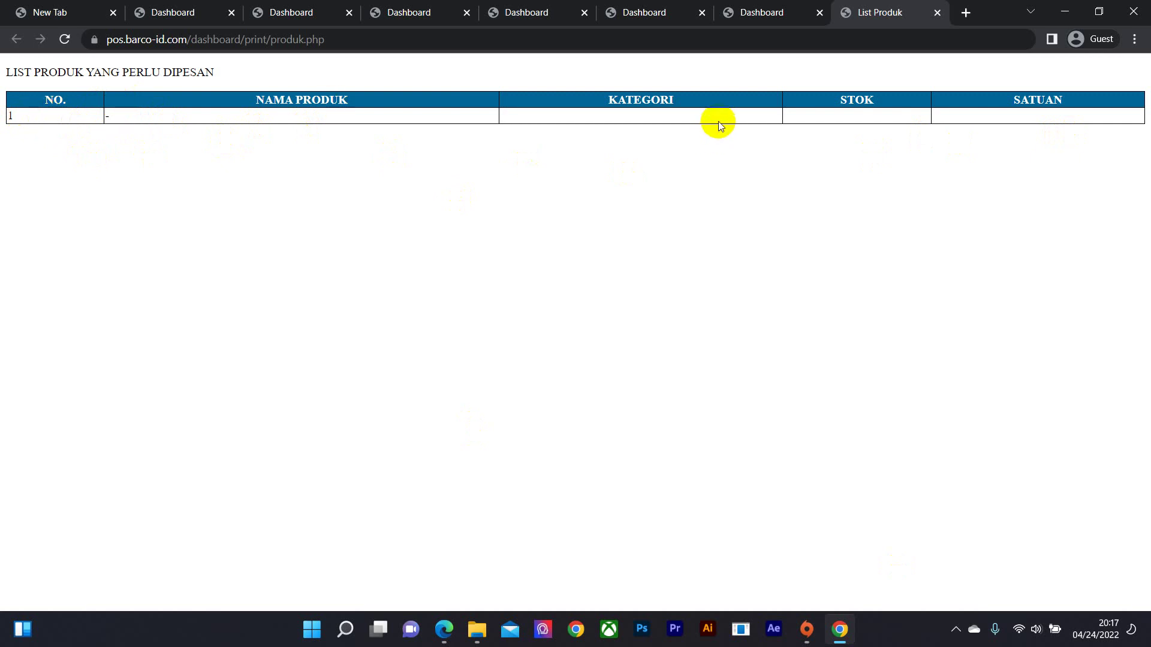
left_click(935, 18)
- Generate today's sales report, cancel its print dialog and close the report tab
scroll(629, 300, "down", 1)
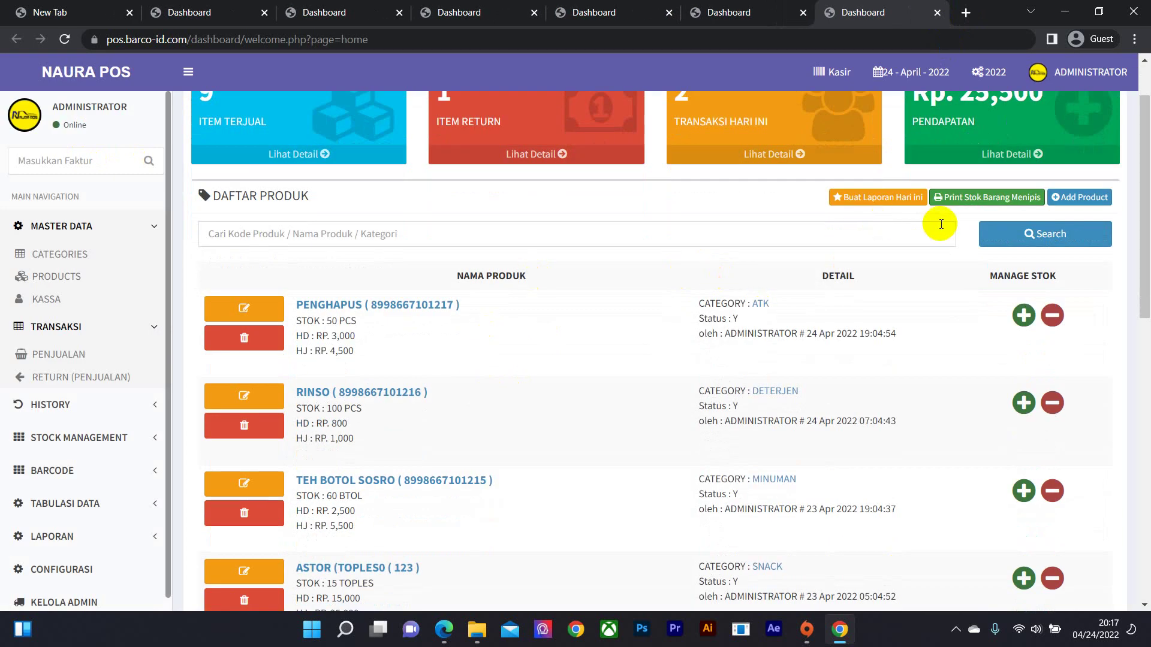
left_click(902, 197)
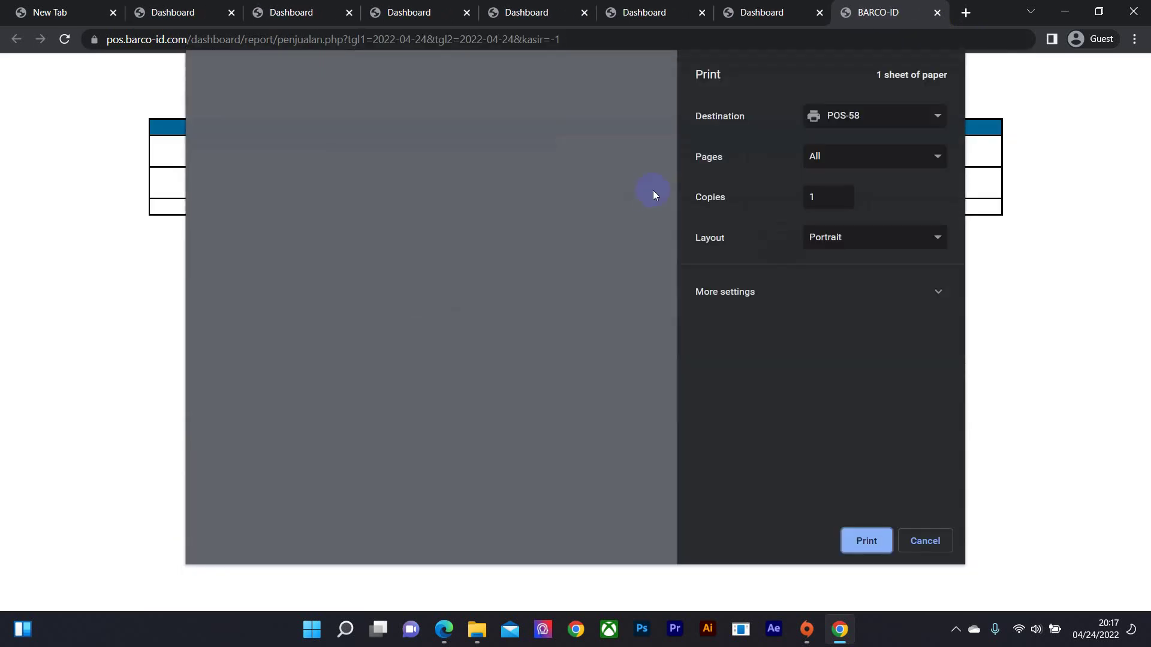
left_click(925, 541)
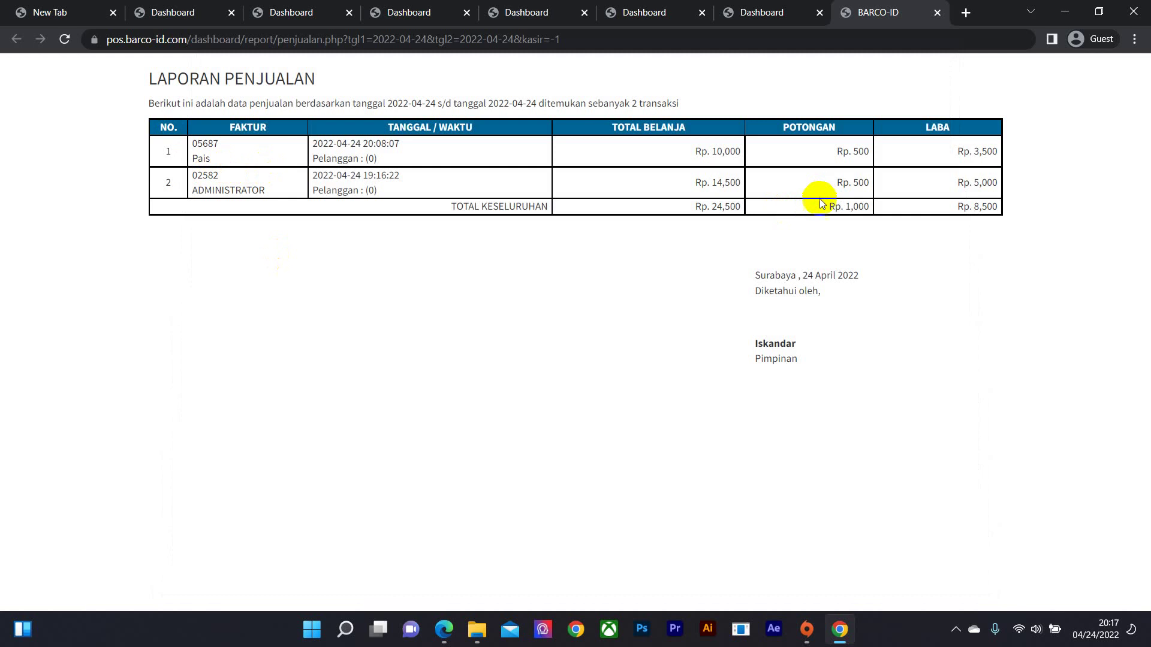
left_click(938, 12)
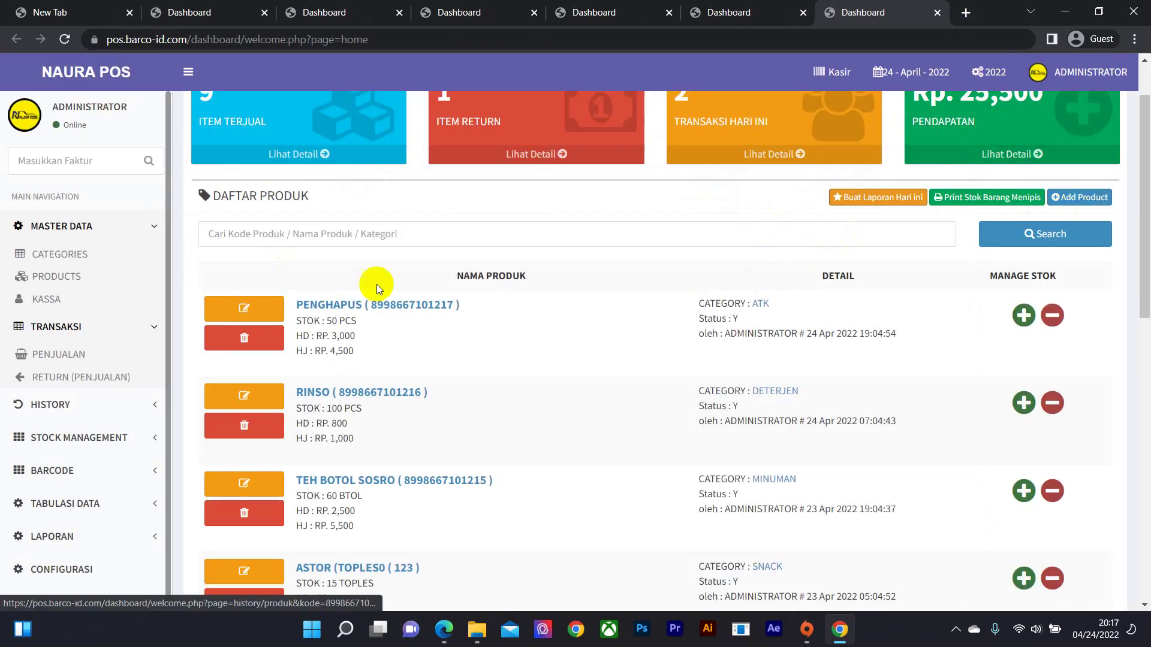
scroll(31, 513, "down", 1)
left_click(96, 457)
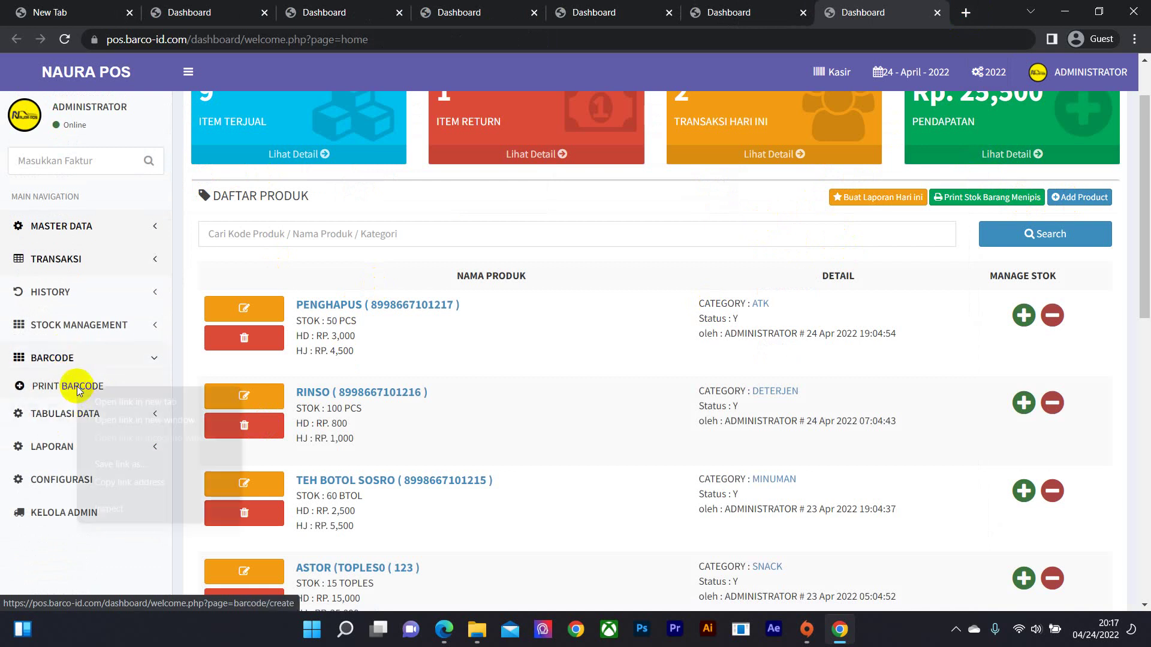
- Open barcode printing in a new tab, preview Pulpen Pilot's full barcode, then cancel and close it
right_click(84, 386)
left_click(114, 401)
left_click(881, 11)
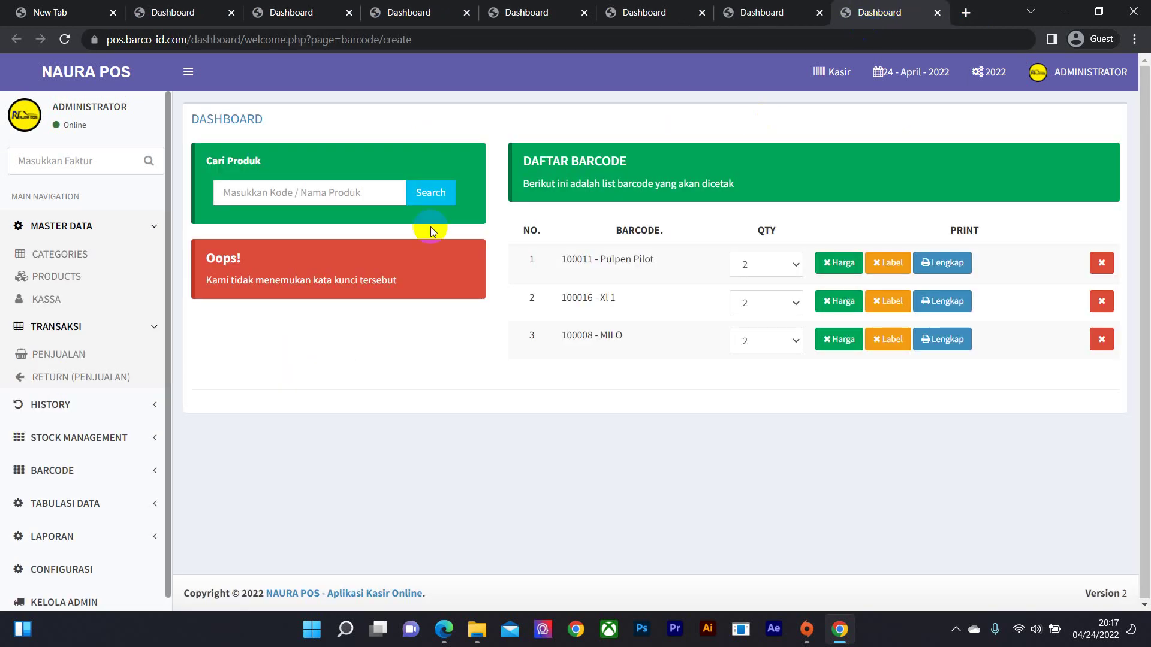
left_click(956, 266)
left_click(938, 543)
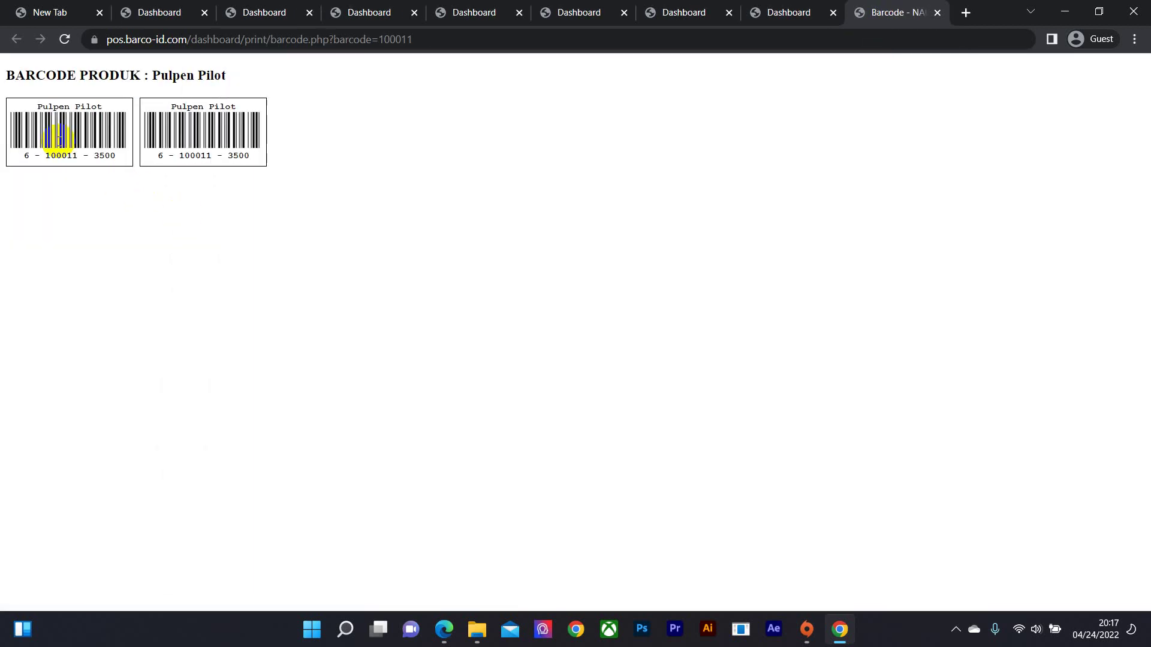
left_click(199, 119)
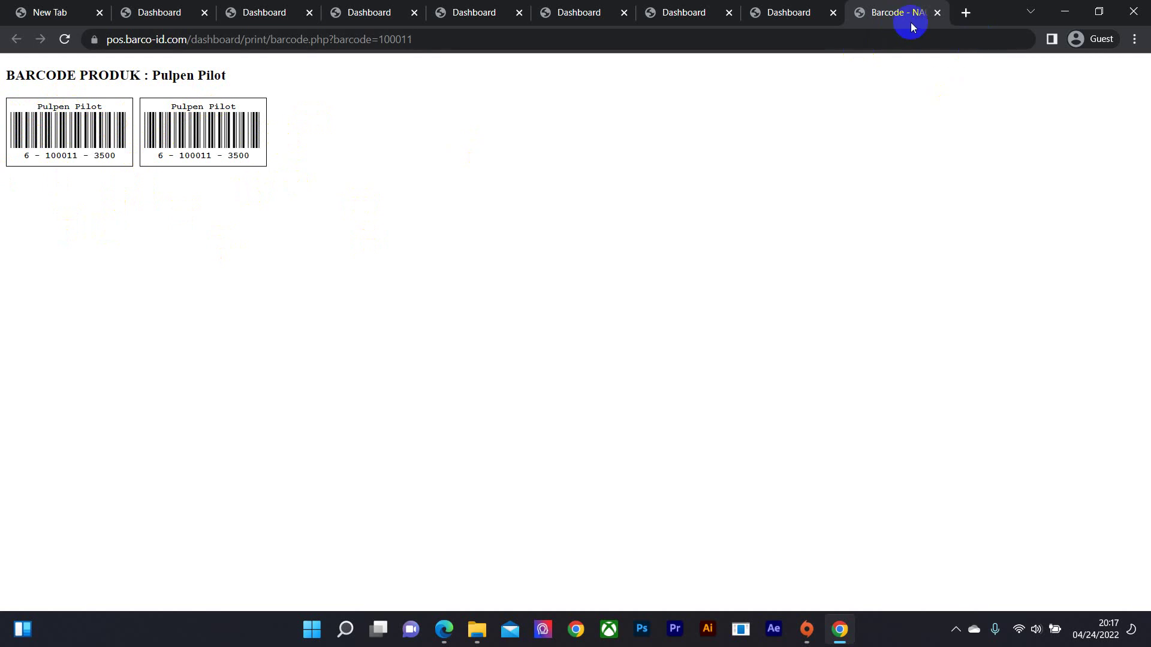
left_click(938, 13)
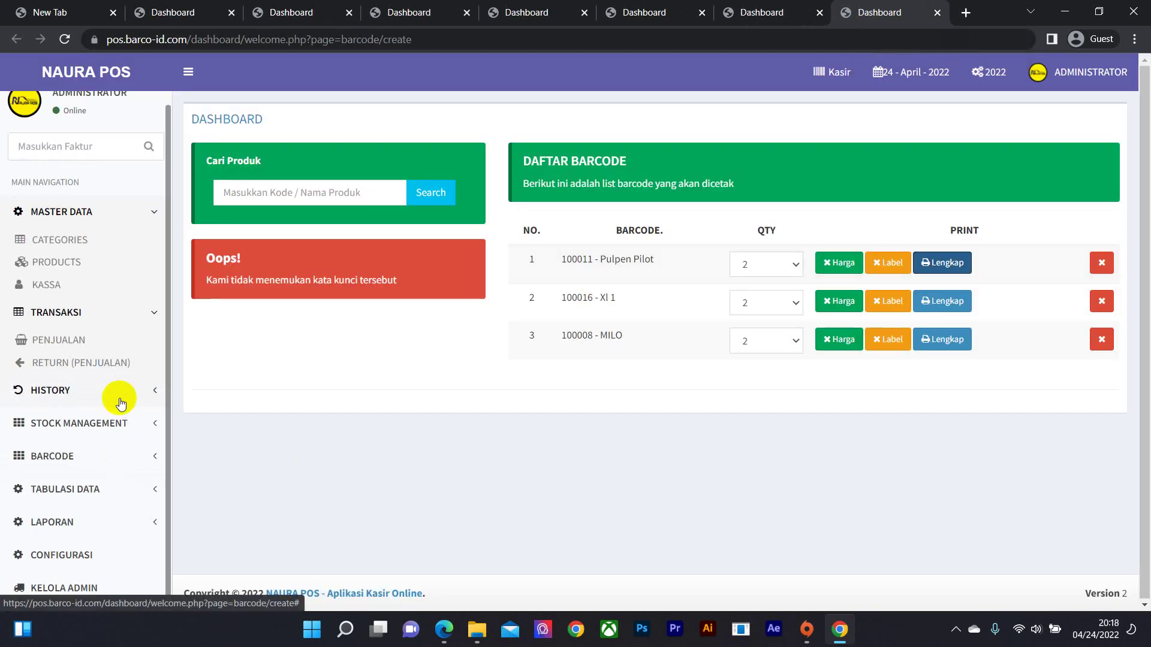
- Open the Asset summary in a new tab and review total products 23666, capital and profit
left_click(133, 487)
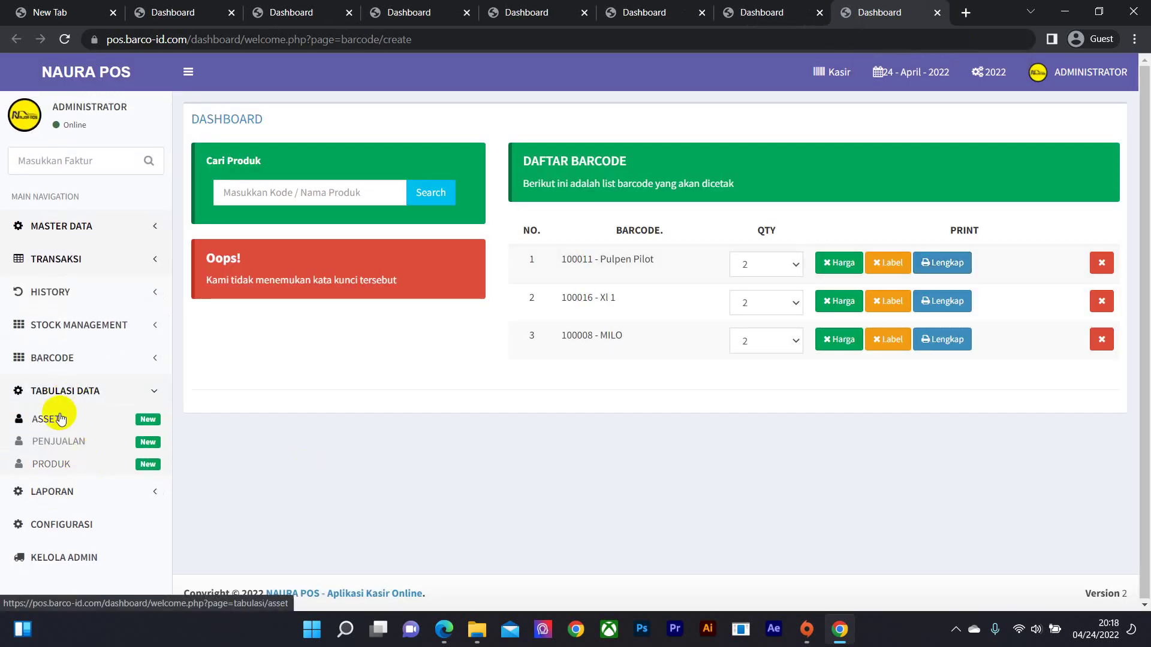
right_click(60, 418)
left_click(114, 437)
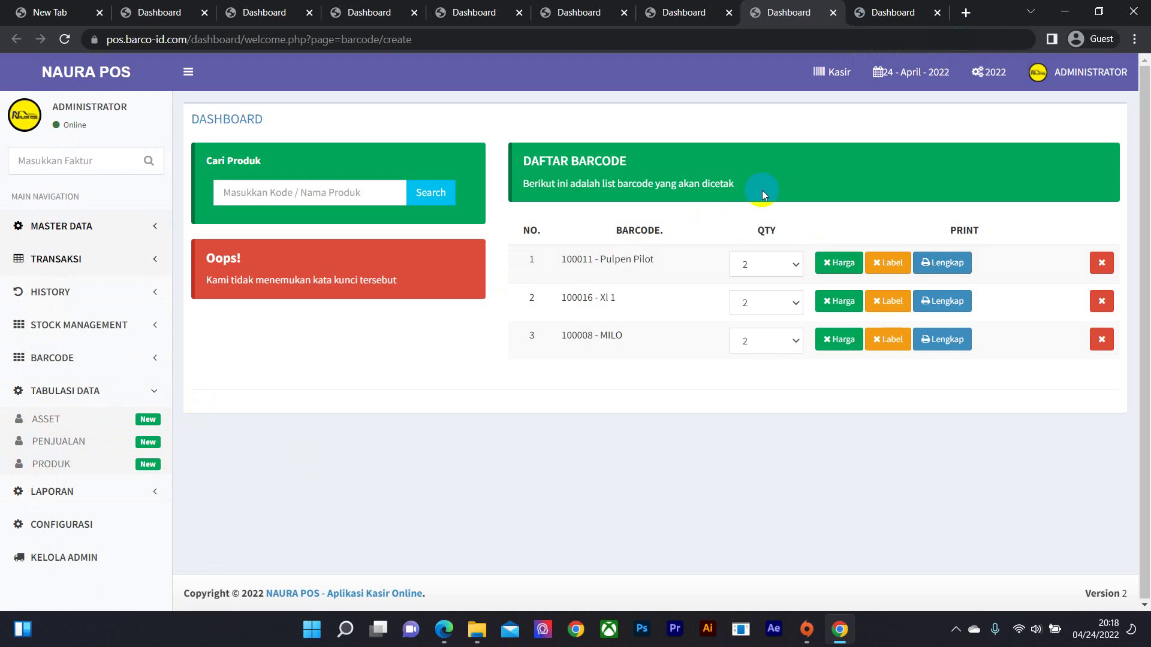
left_click(897, 12)
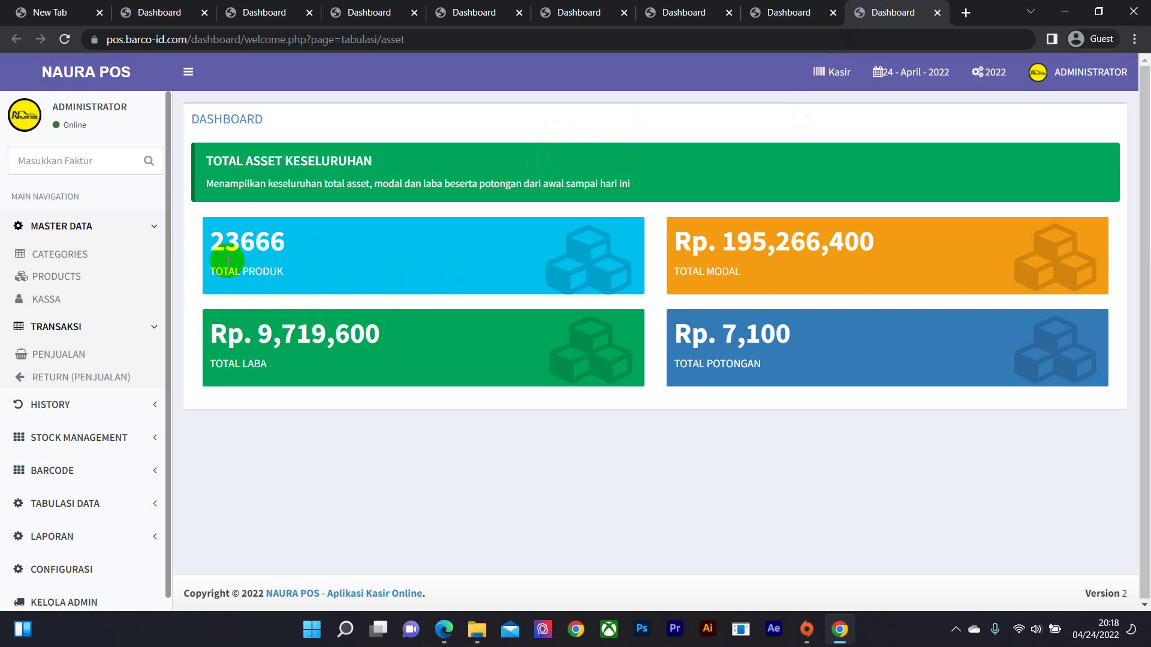
left_click_drag(211, 244, 286, 244)
left_click_drag(752, 245, 883, 256)
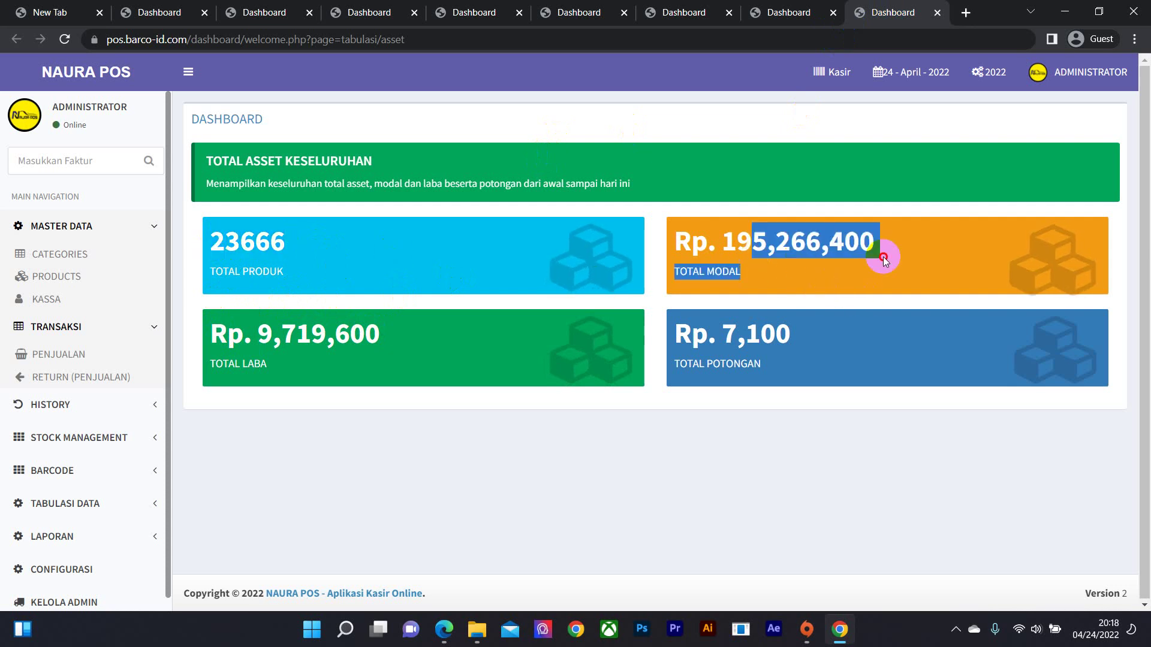
left_click_drag(229, 336, 451, 337)
left_click(451, 337)
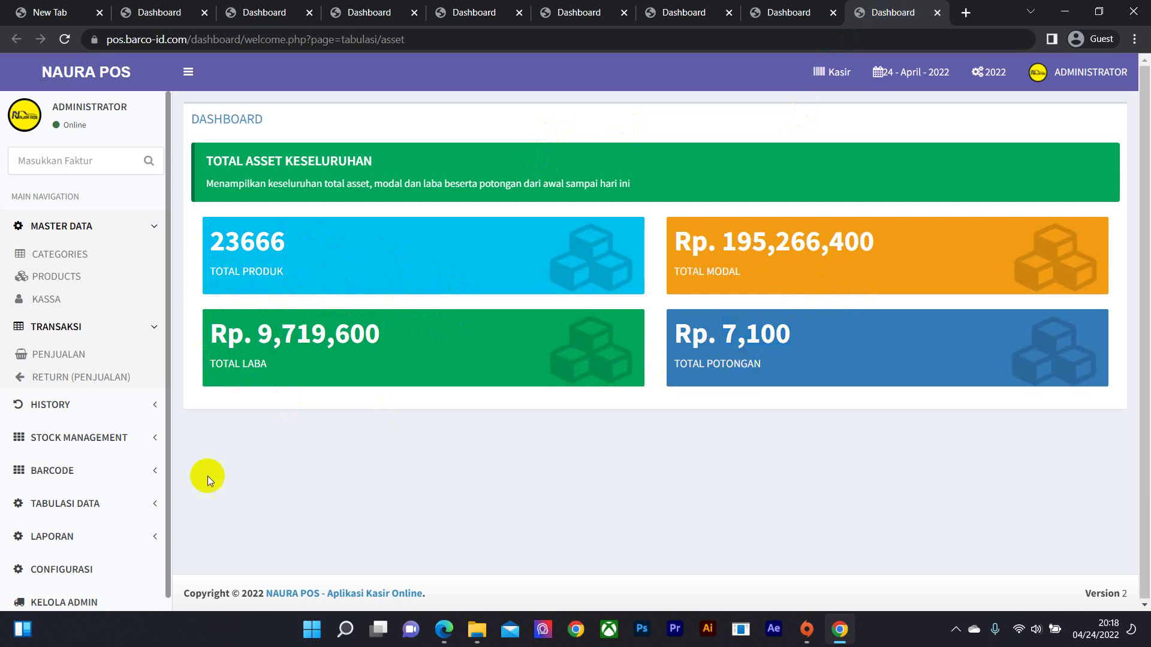
- Open the Penjualan sales tabulation in a new tab and close the Asset tab
left_click(72, 504)
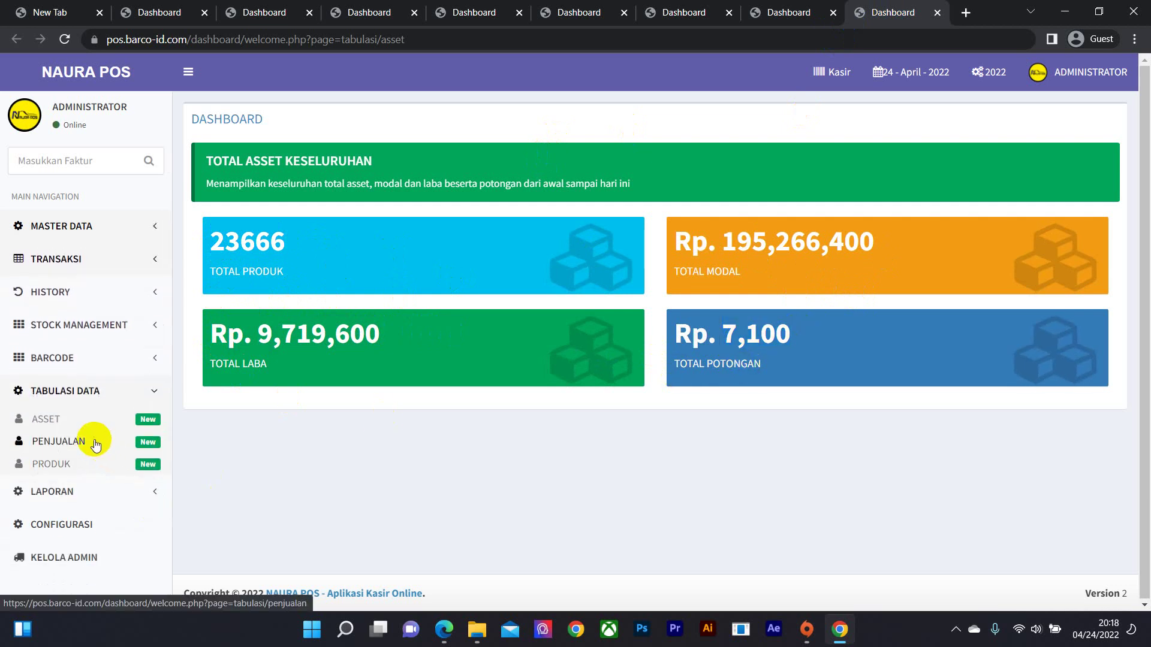
right_click(102, 442)
left_click(154, 452)
left_click(843, 13)
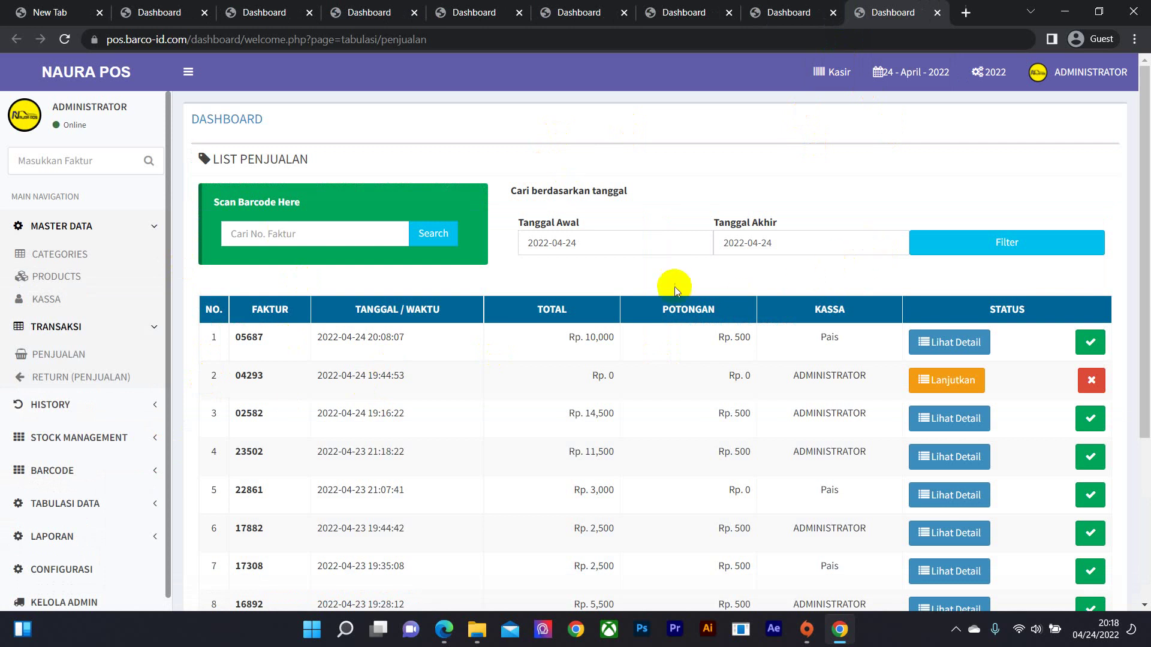
- Delete the unfinished Rp. 0 sale and acknowledge the success message
scroll(470, 278, "down", 1)
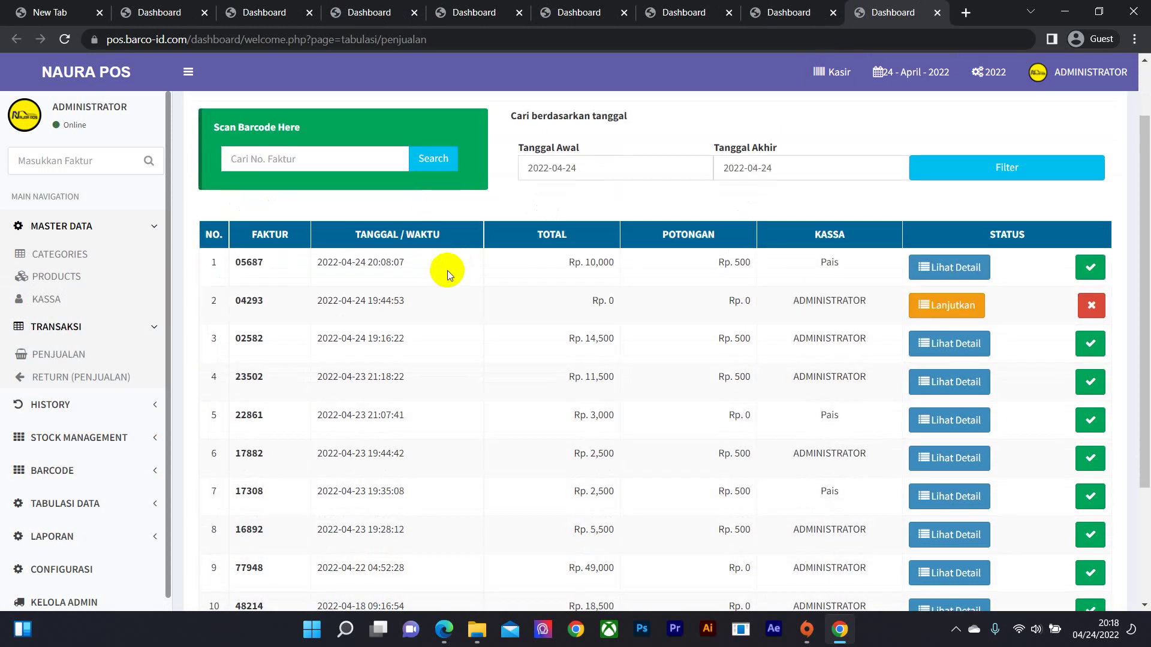
left_click(1097, 313)
key("Return")
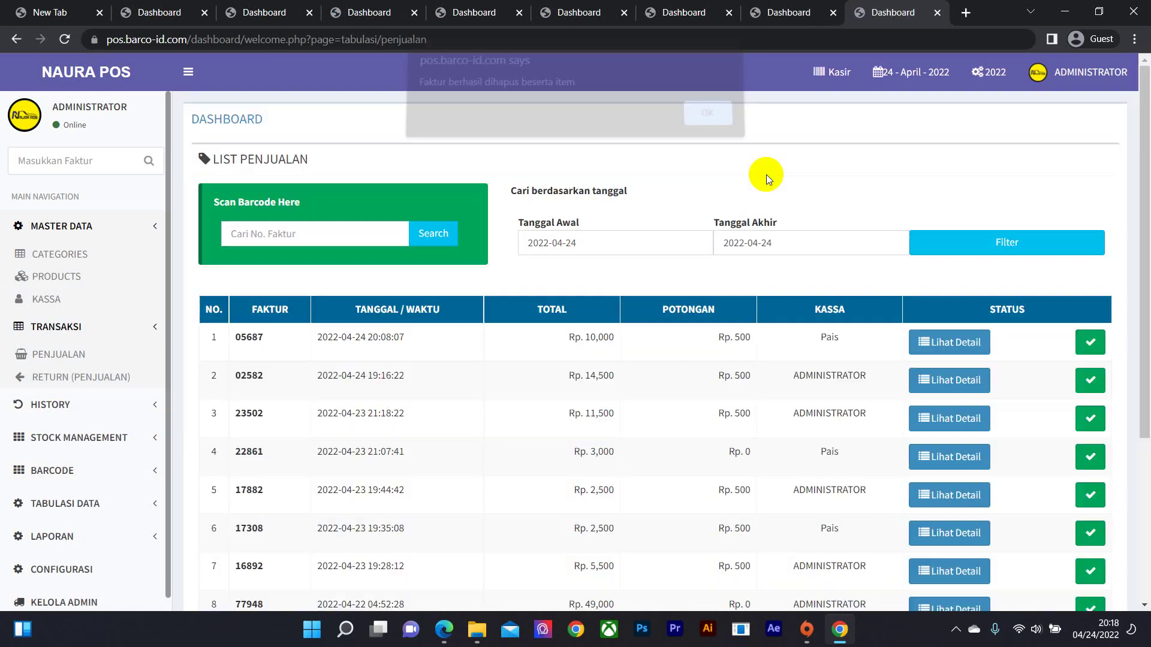
- Filter the sales list from 2022-04-01 to 2022-04-24, showing 22 invoices
left_click(550, 243)
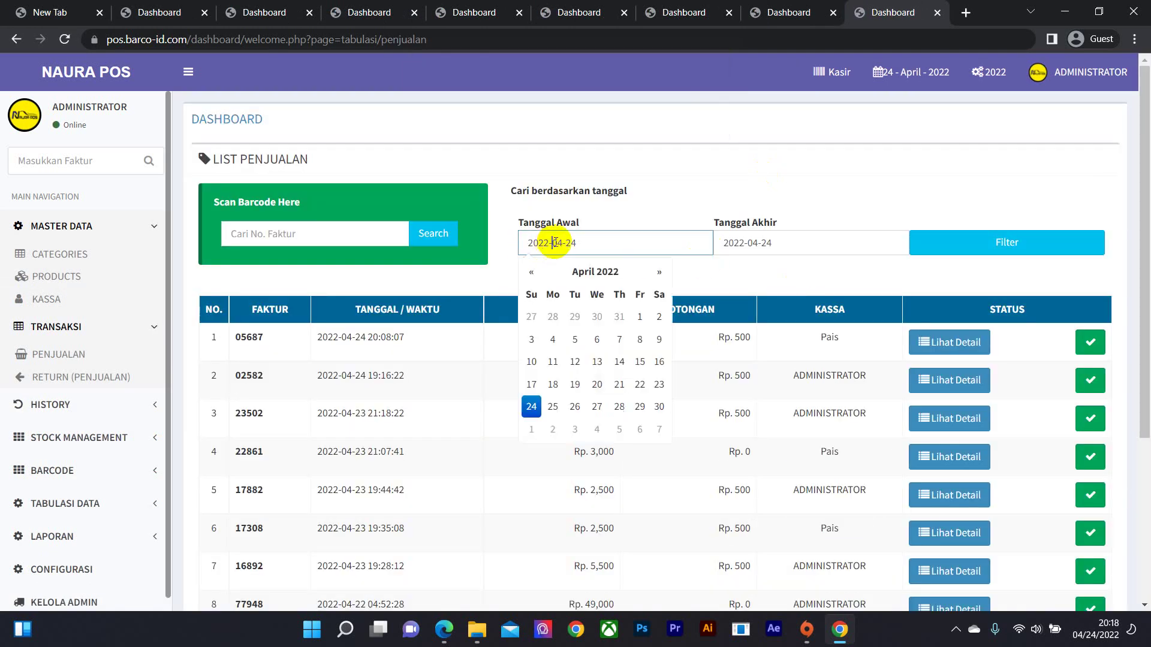
left_click(640, 316)
left_click(810, 241)
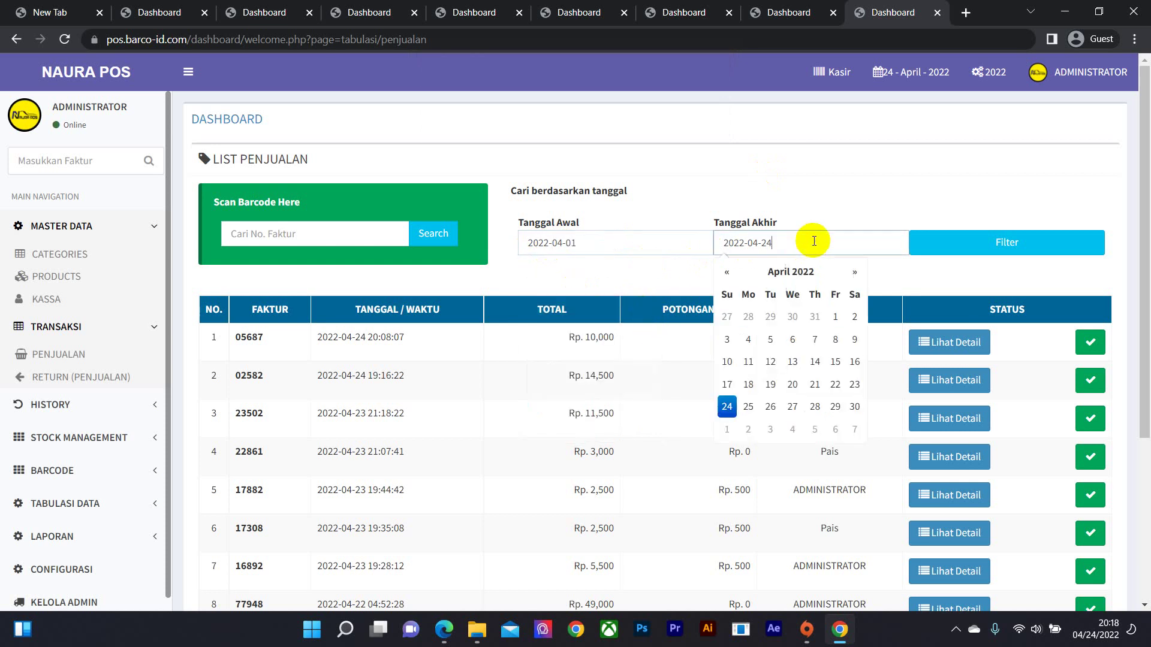
left_click(951, 243)
scroll(449, 423, "down", 1)
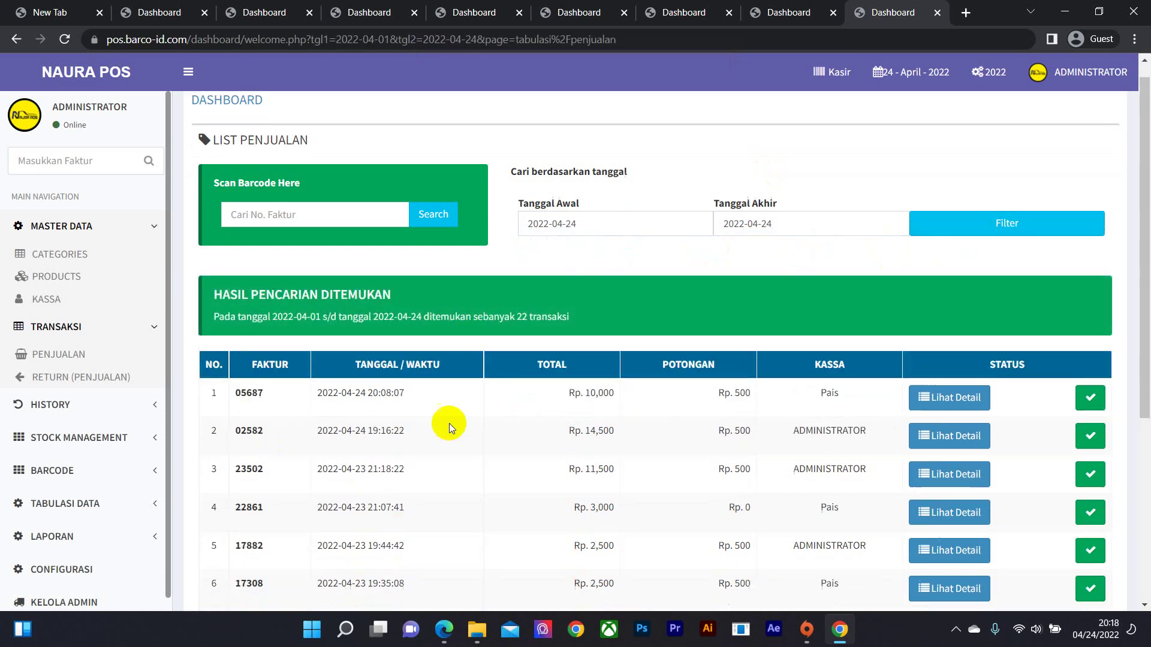
left_click_drag(1144, 232, 1140, 385)
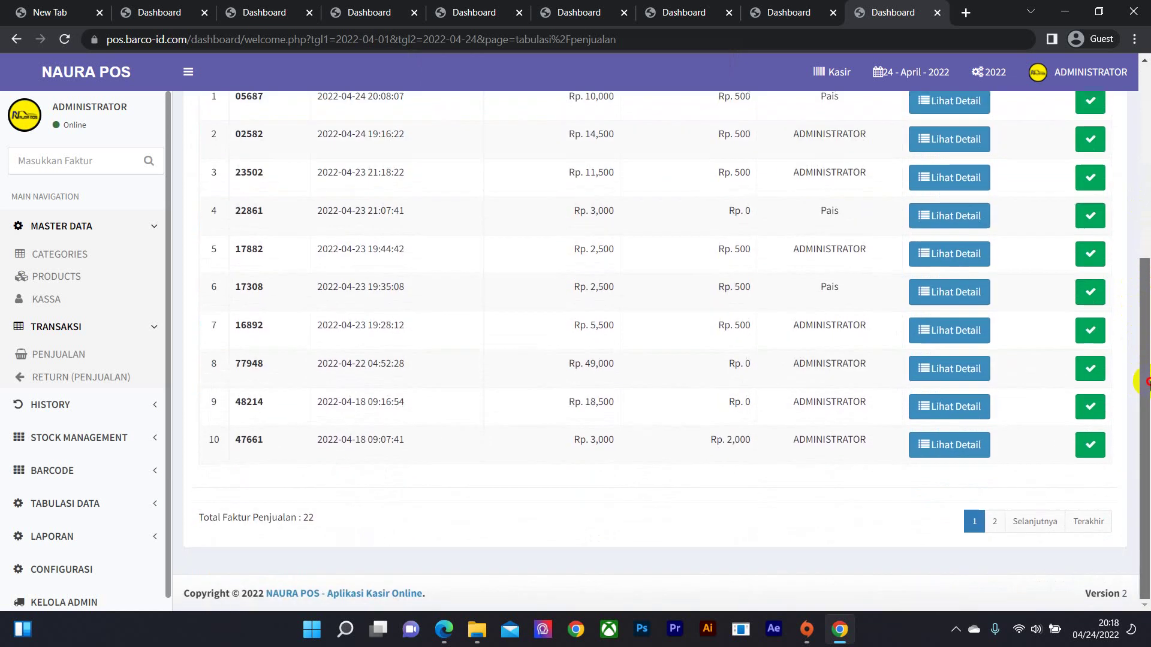
left_click(126, 508)
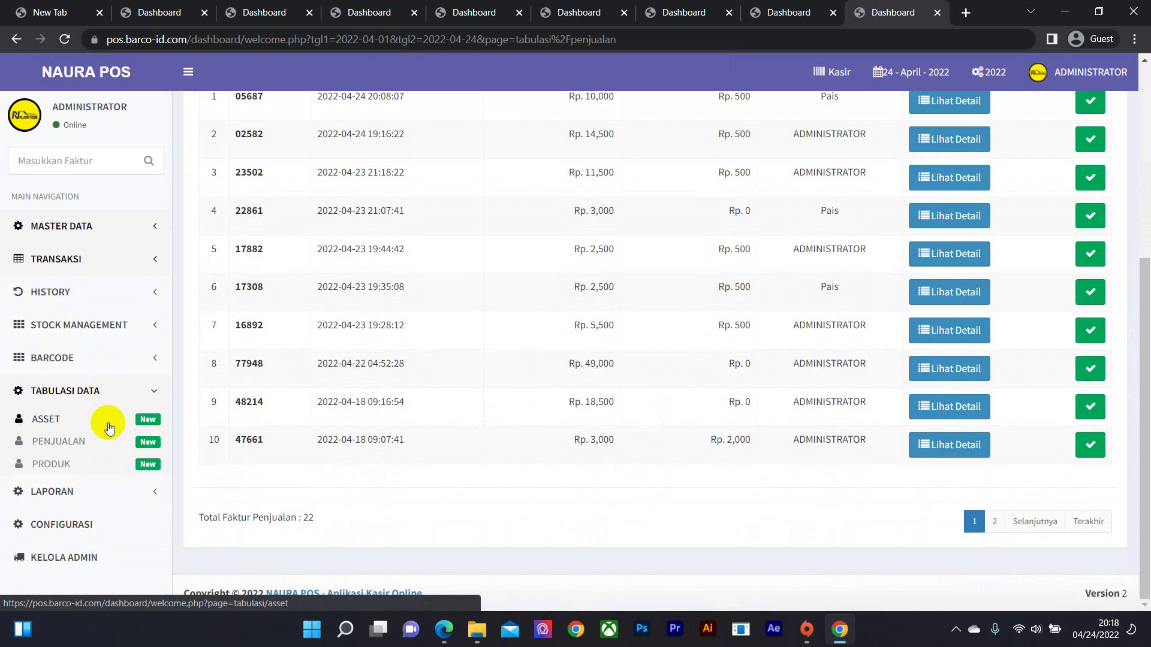
right_click(71, 465)
left_click(98, 337)
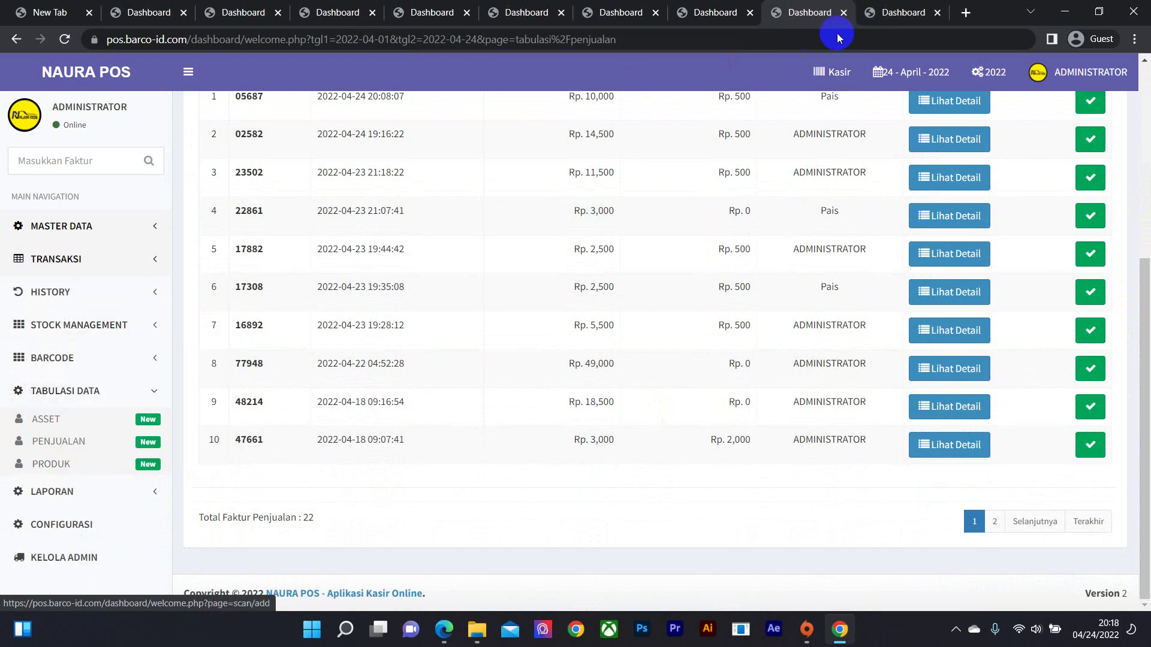
- Review the product tabulation: top seller MILO (100008), then page 2 of unsold products
left_click(836, 24)
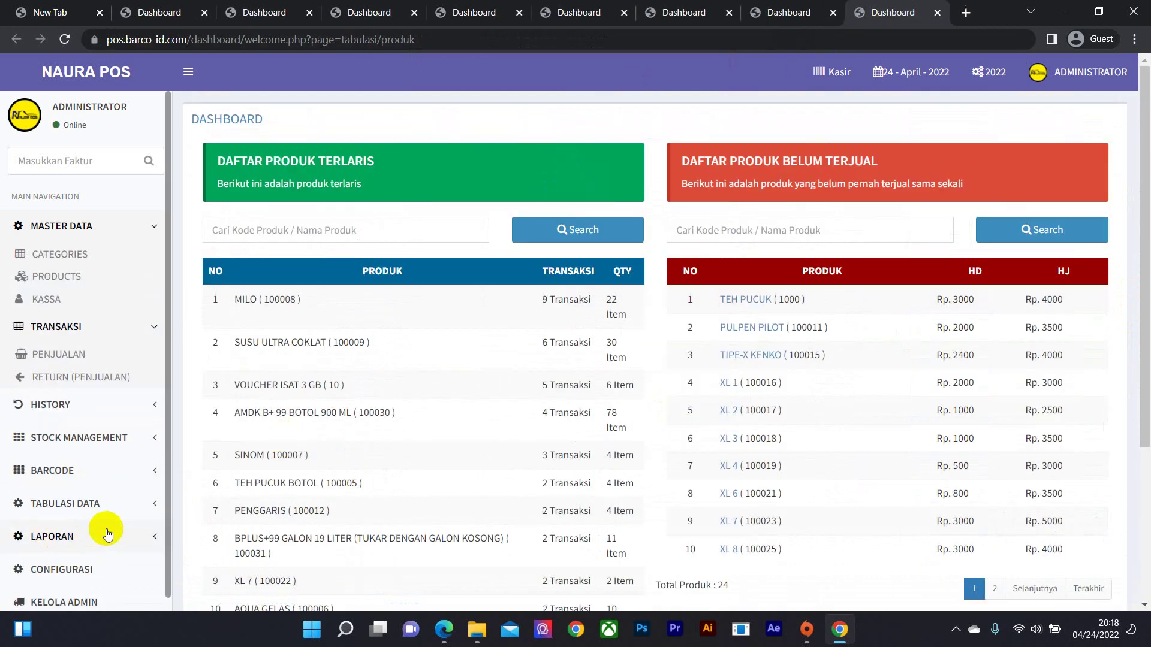
left_click(123, 509)
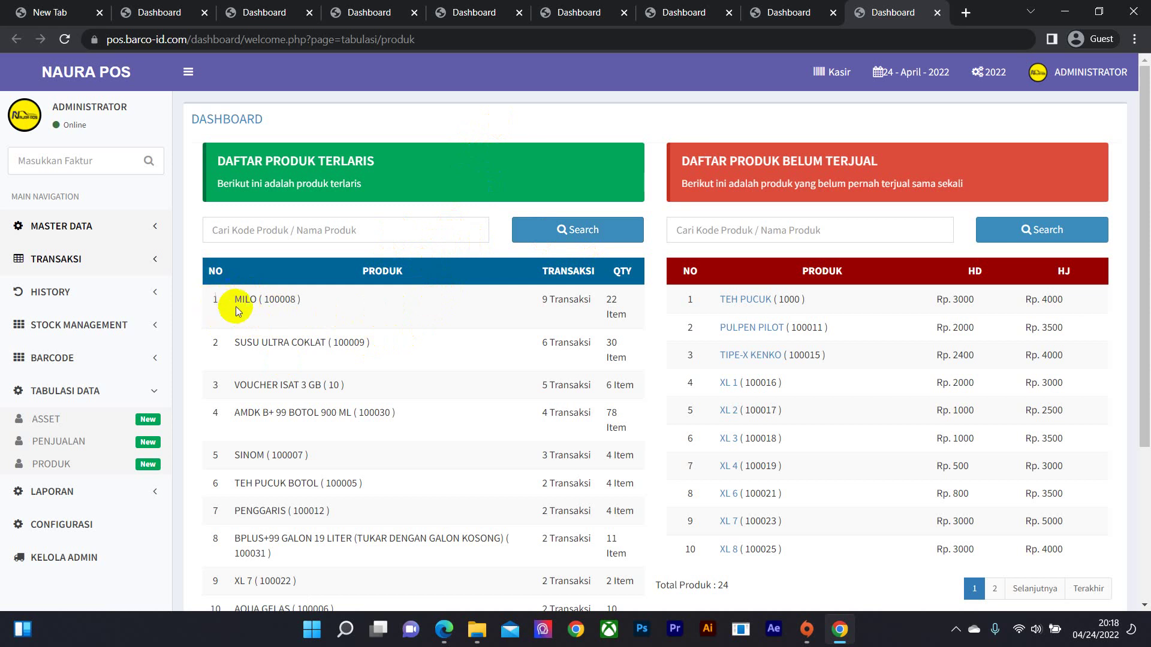
left_click_drag(219, 298, 326, 300)
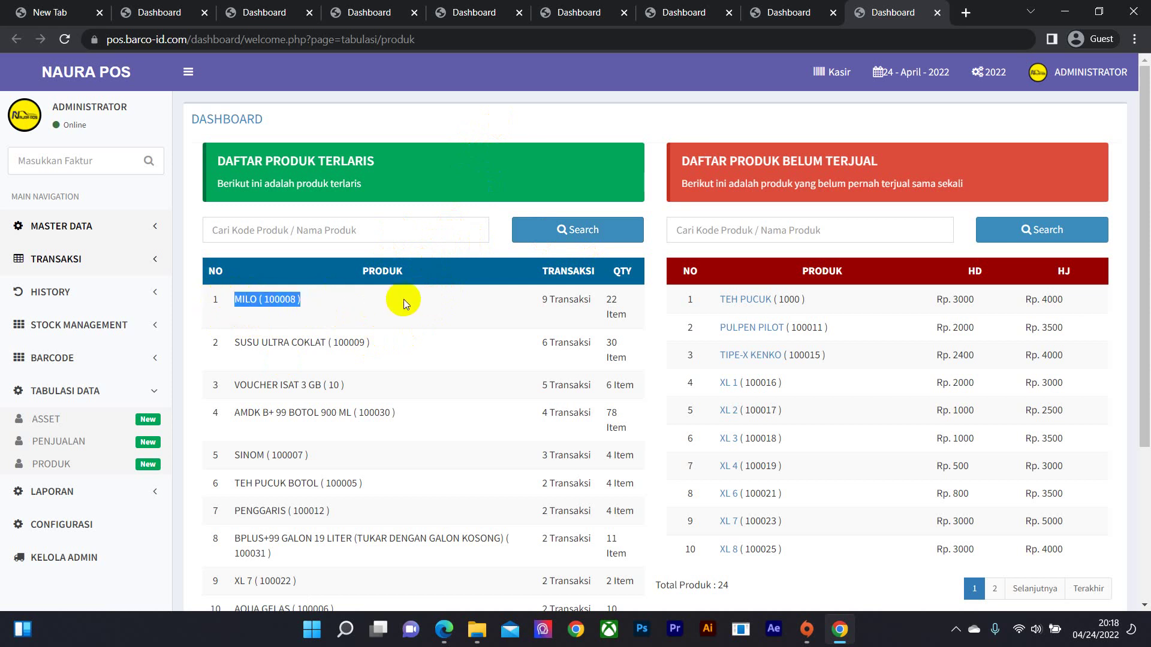
left_click_drag(542, 300, 584, 301)
left_click(593, 307)
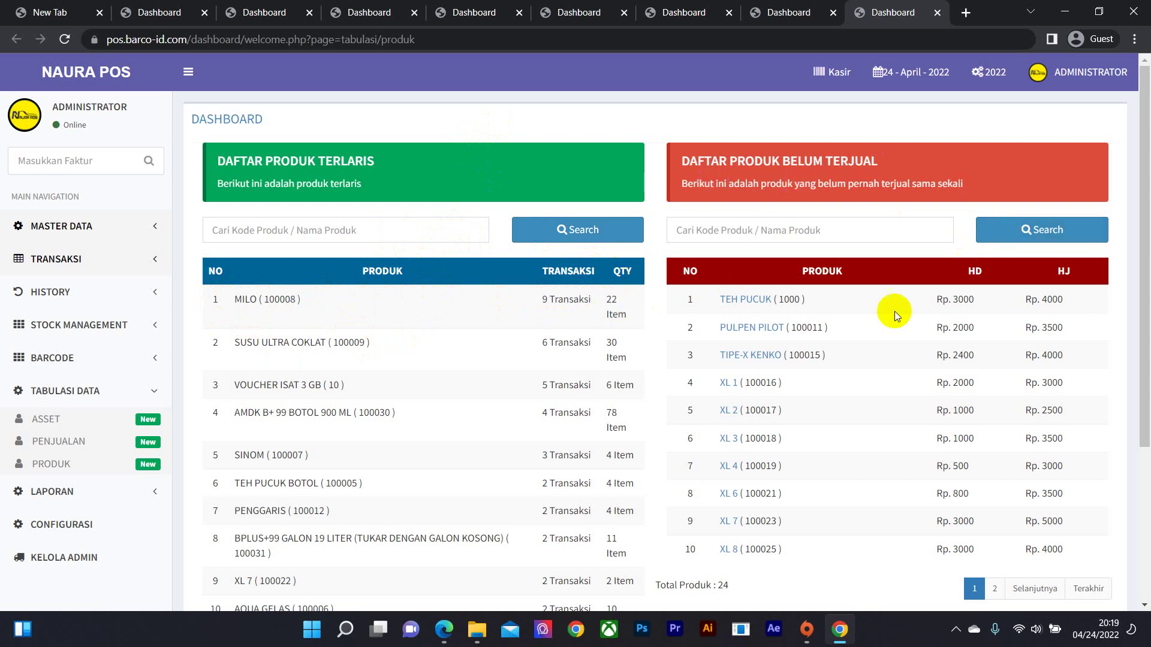
left_click_drag(1138, 218, 912, 316)
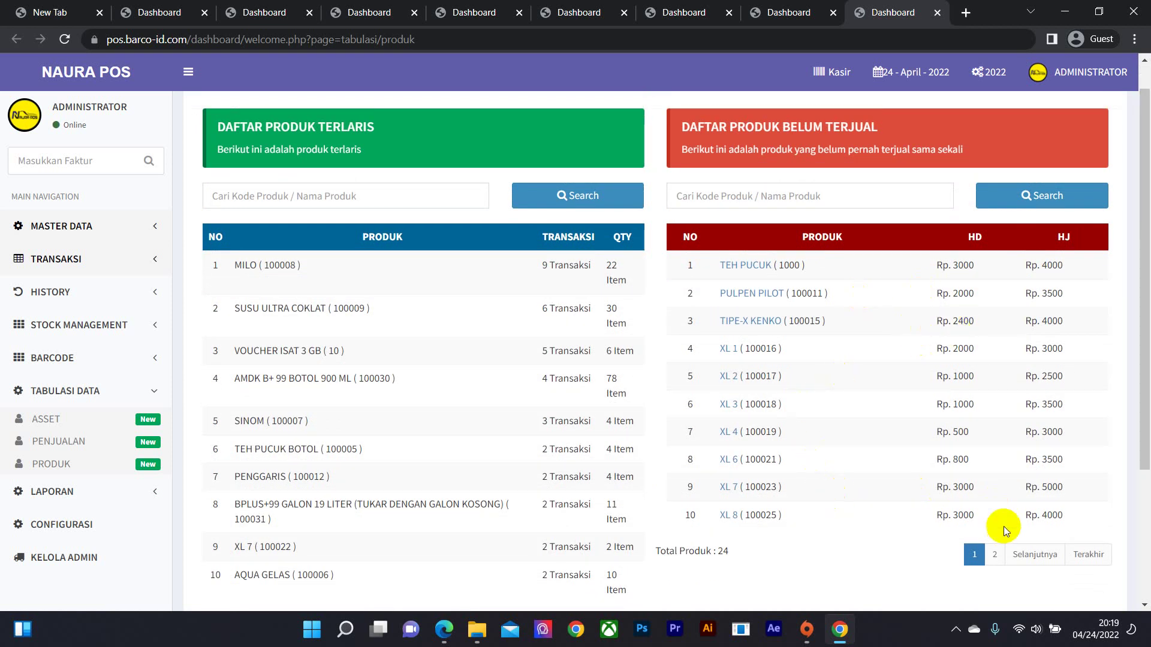
left_click(995, 554)
- Open the Laporan > Penjualan sales report in a new tab and close the product tabulation
scroll(539, 339, "down", 2)
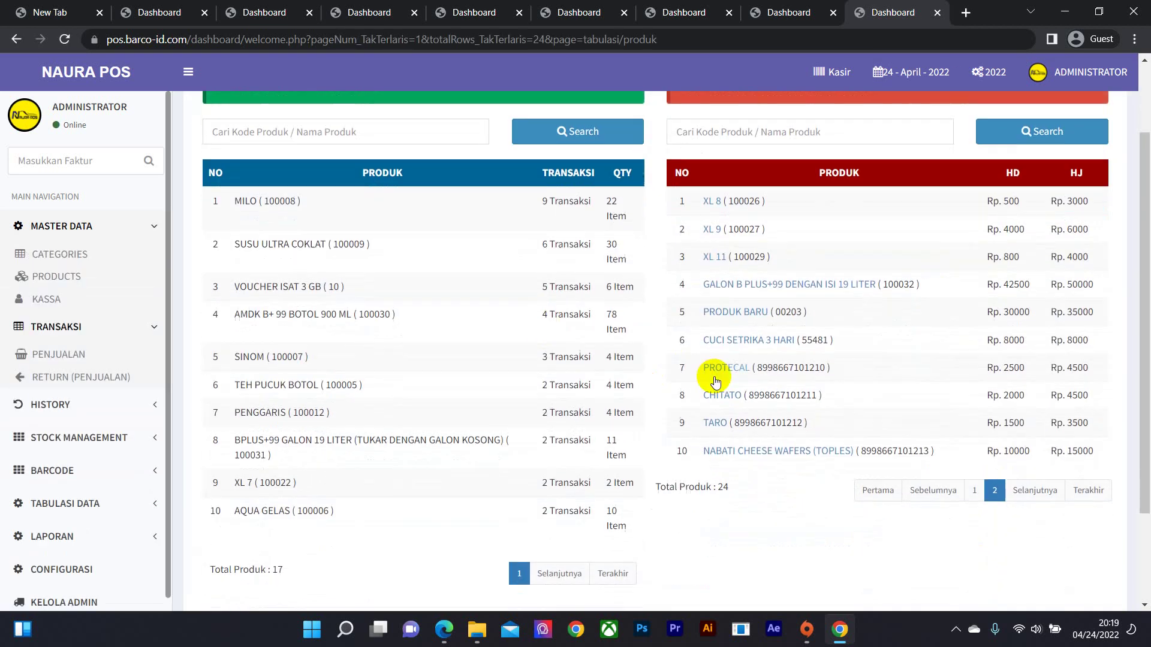
scroll(147, 414, "down", 1)
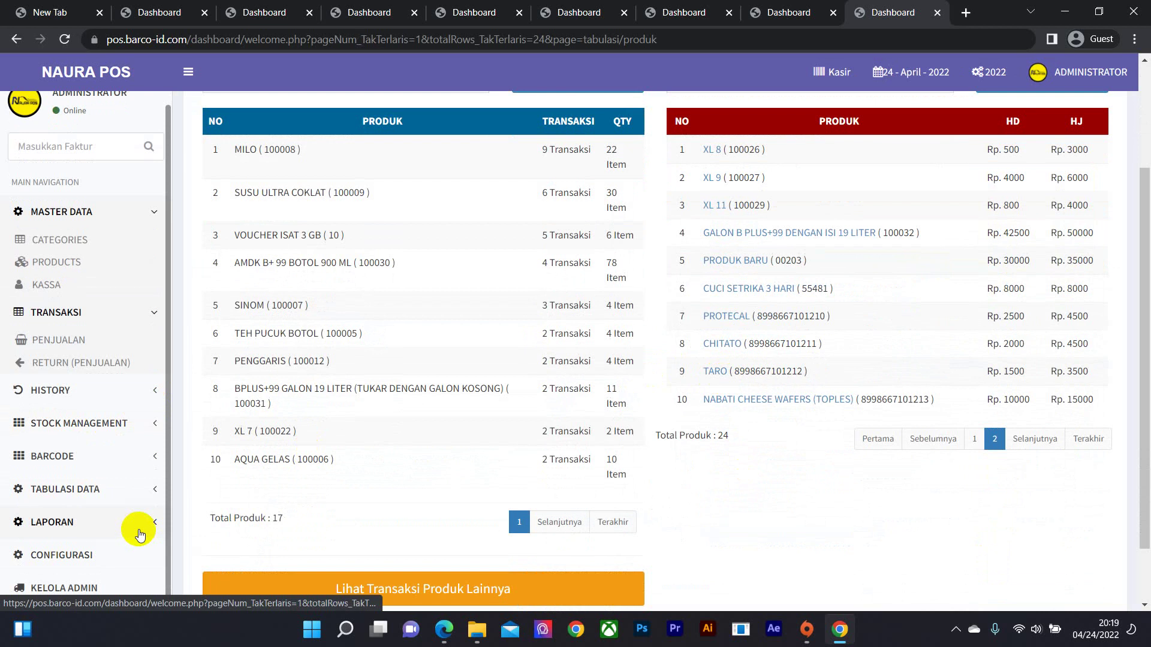
left_click(139, 535)
right_click(118, 469)
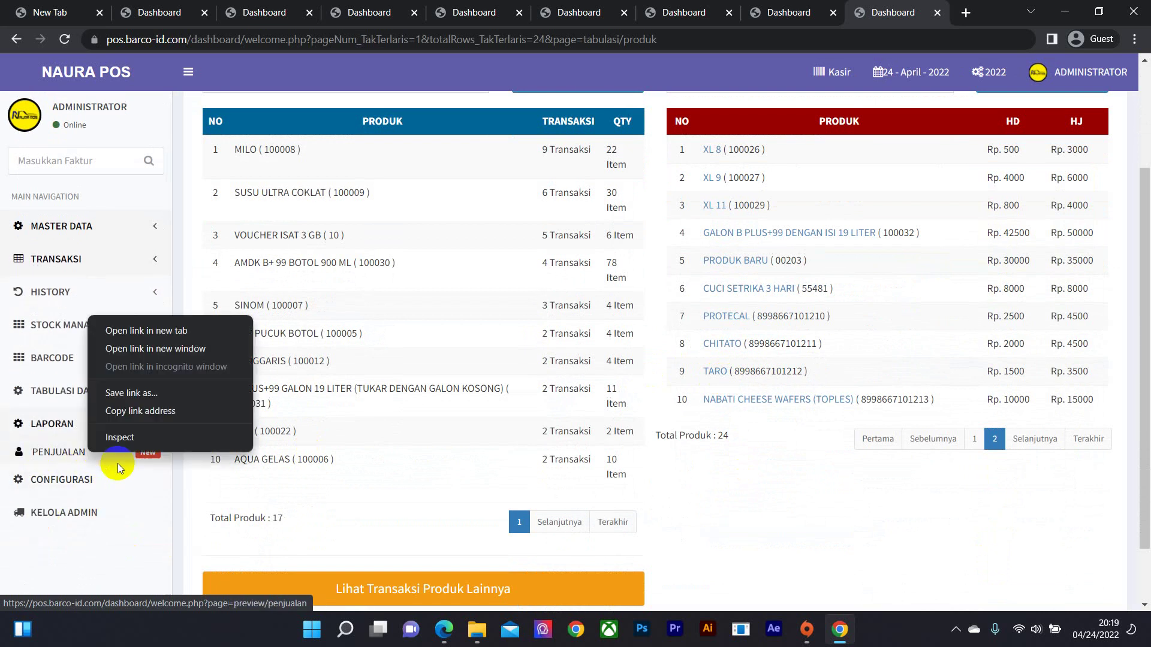
left_click(146, 330)
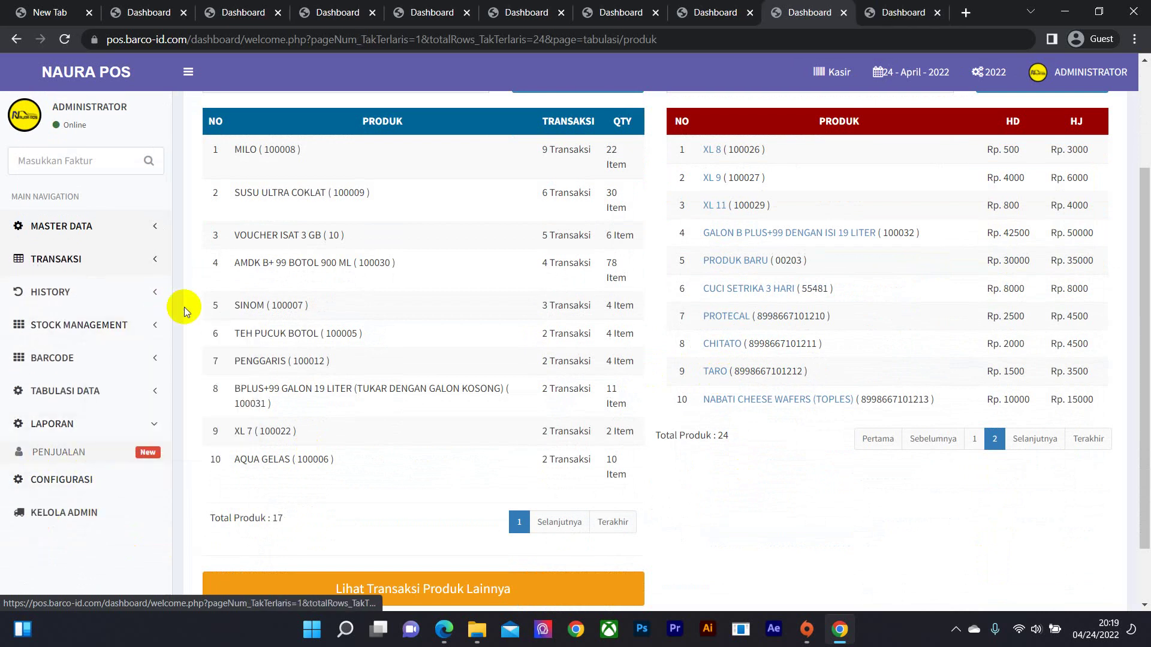
left_click(844, 12)
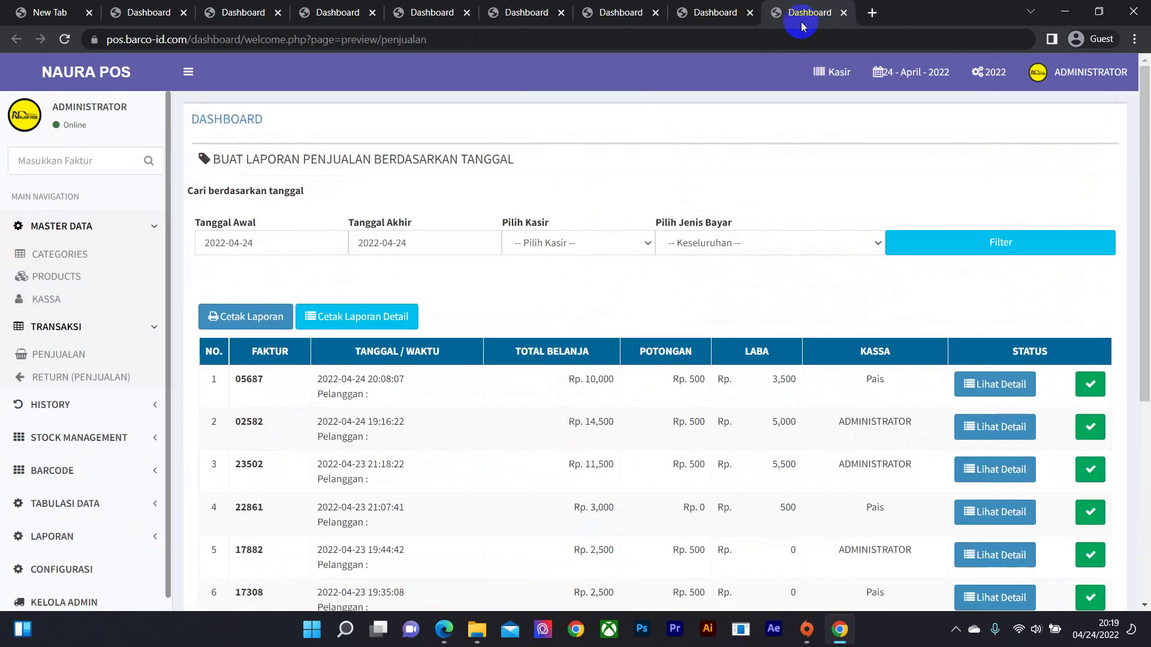
- Set the sales report date range to 2022-04-01 through 2022-04-24
left_click(339, 250)
left_click(317, 316)
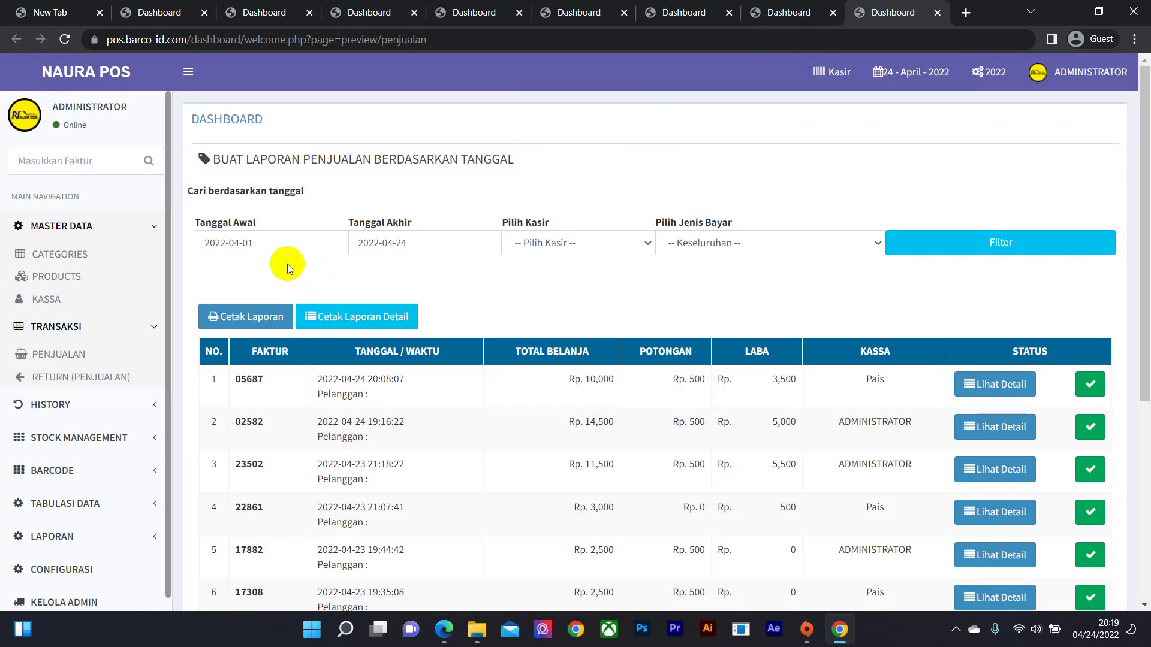
left_click(291, 246)
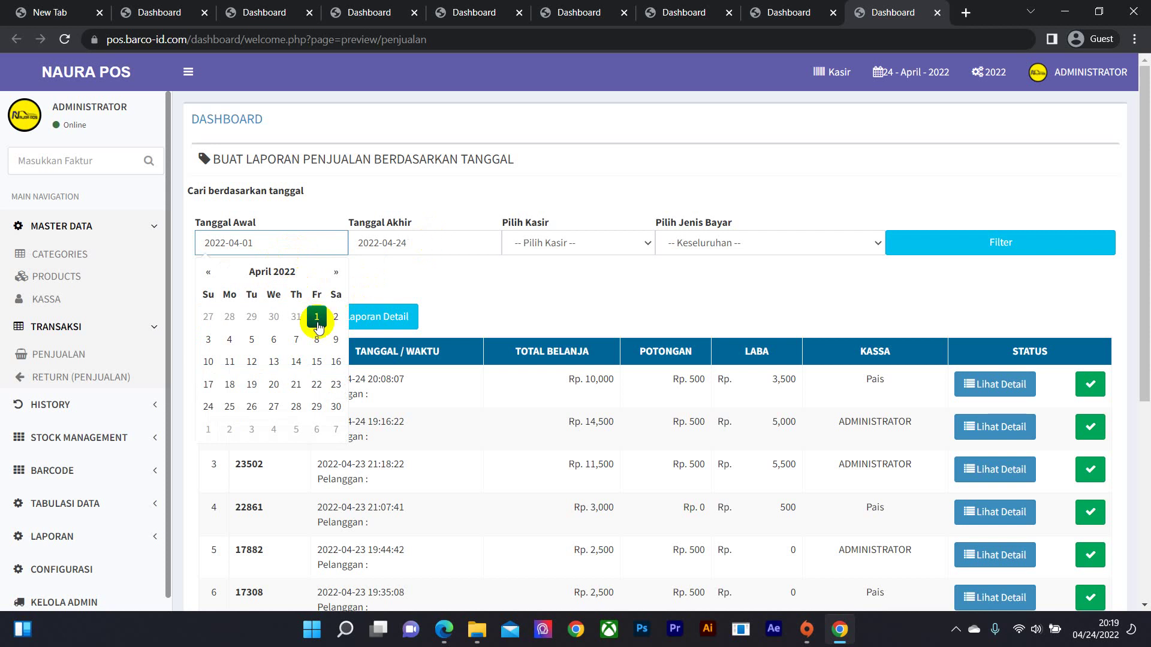
left_click(317, 317)
left_click(452, 242)
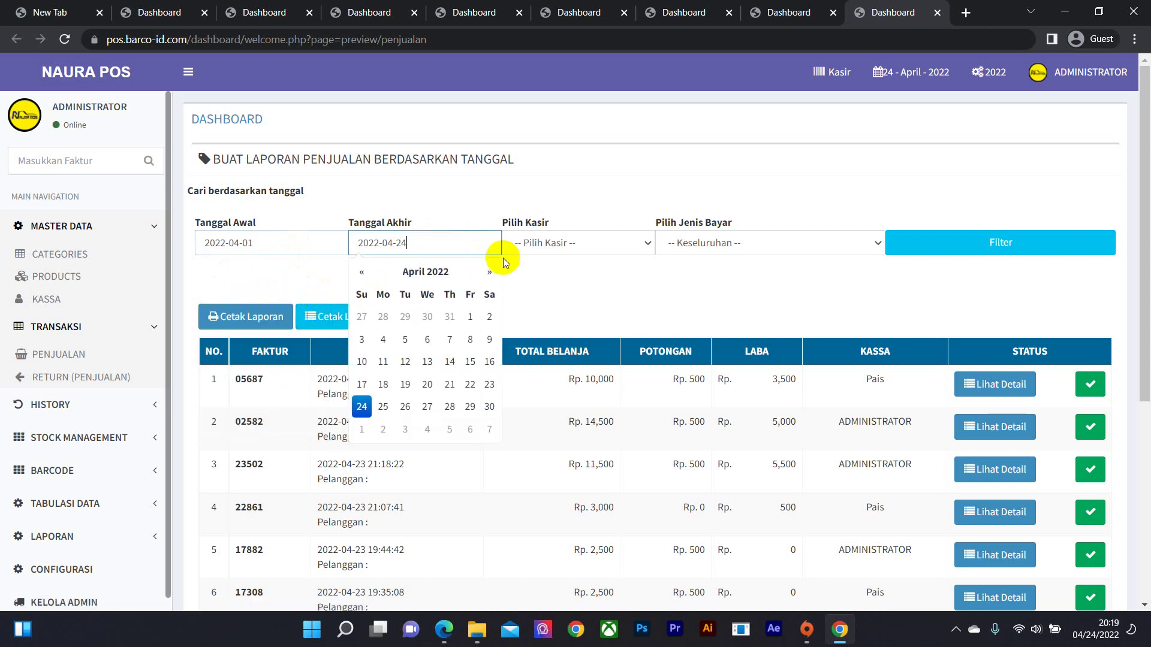
- Filter the report to cashier Pais with all payment types (Keseluruhan), finding 5 transactions
left_click(632, 248)
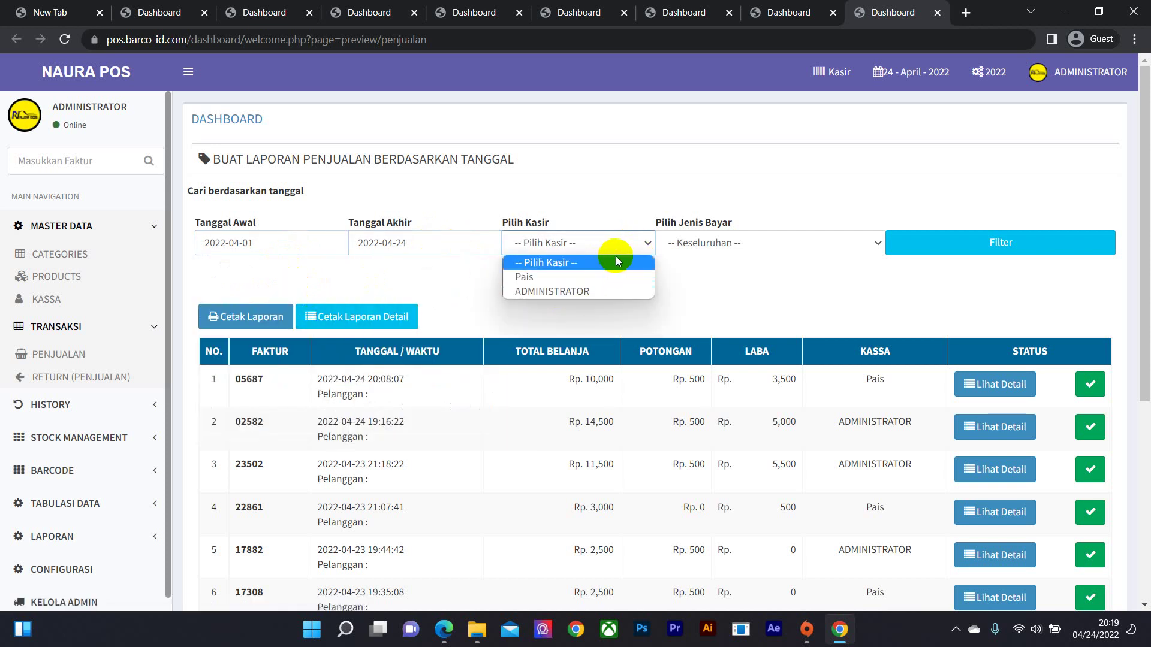
left_click(599, 275)
left_click(751, 245)
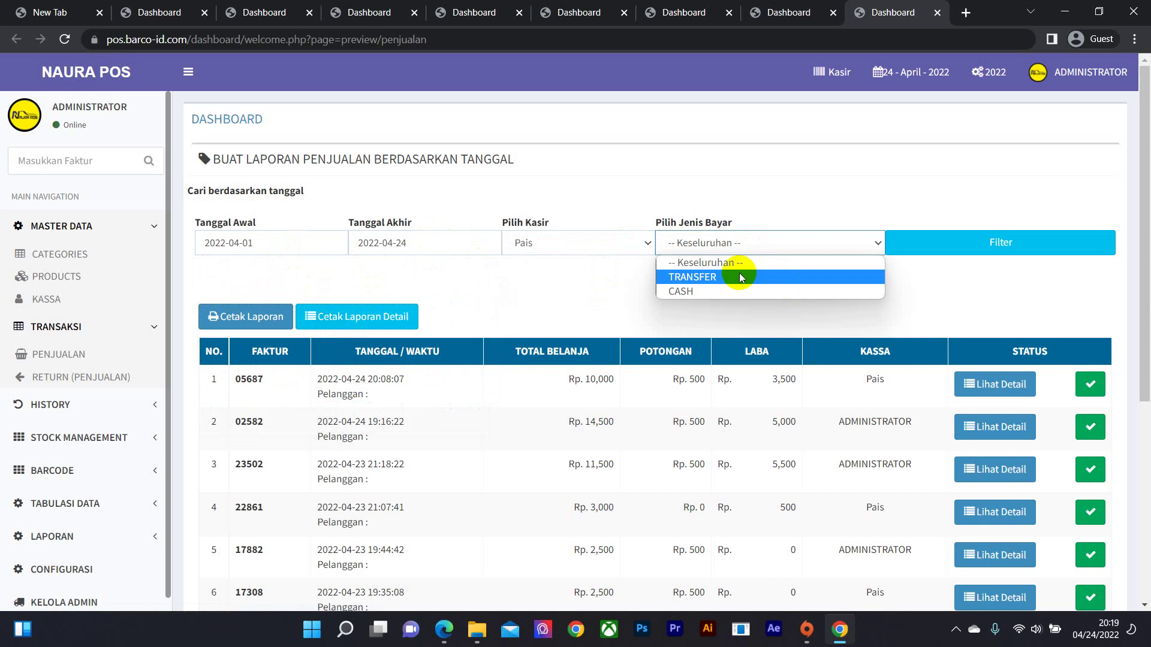
left_click(797, 262)
left_click(988, 244)
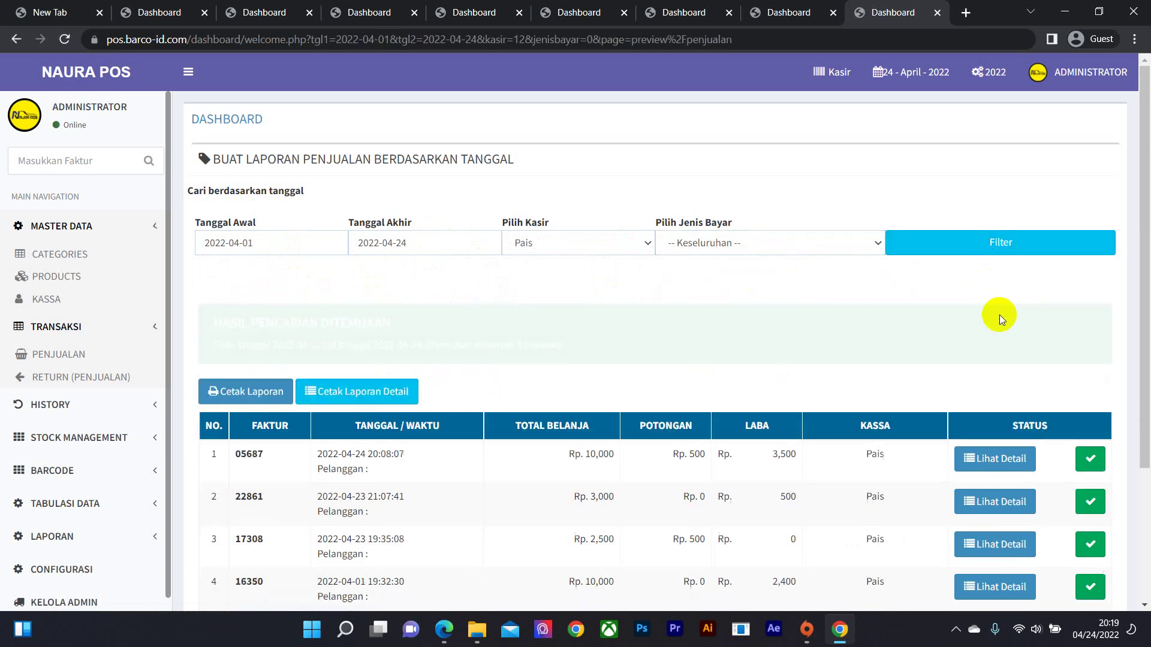
scroll(791, 413, "down", 3)
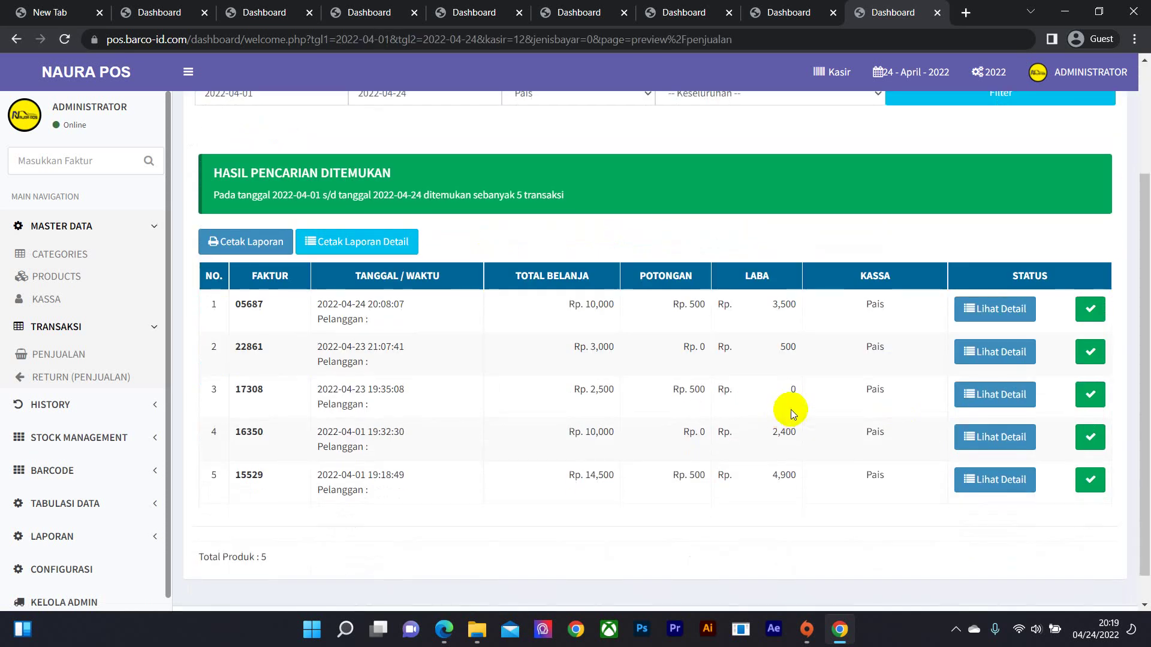
right_click(250, 249)
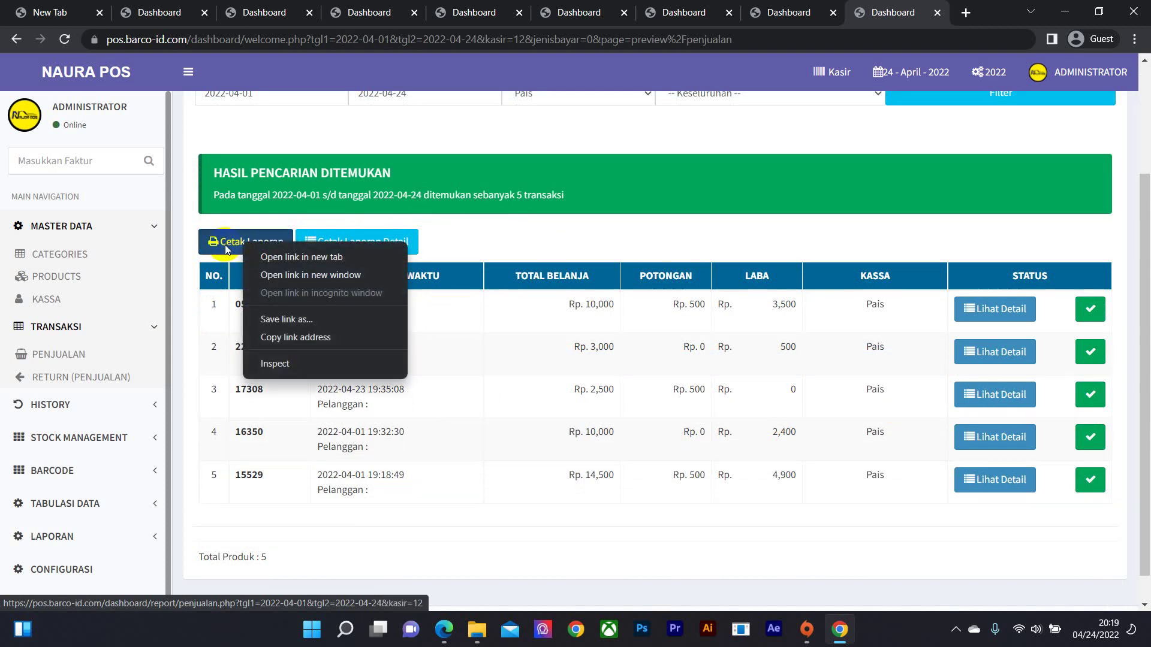
left_click(419, 263)
left_click(924, 540)
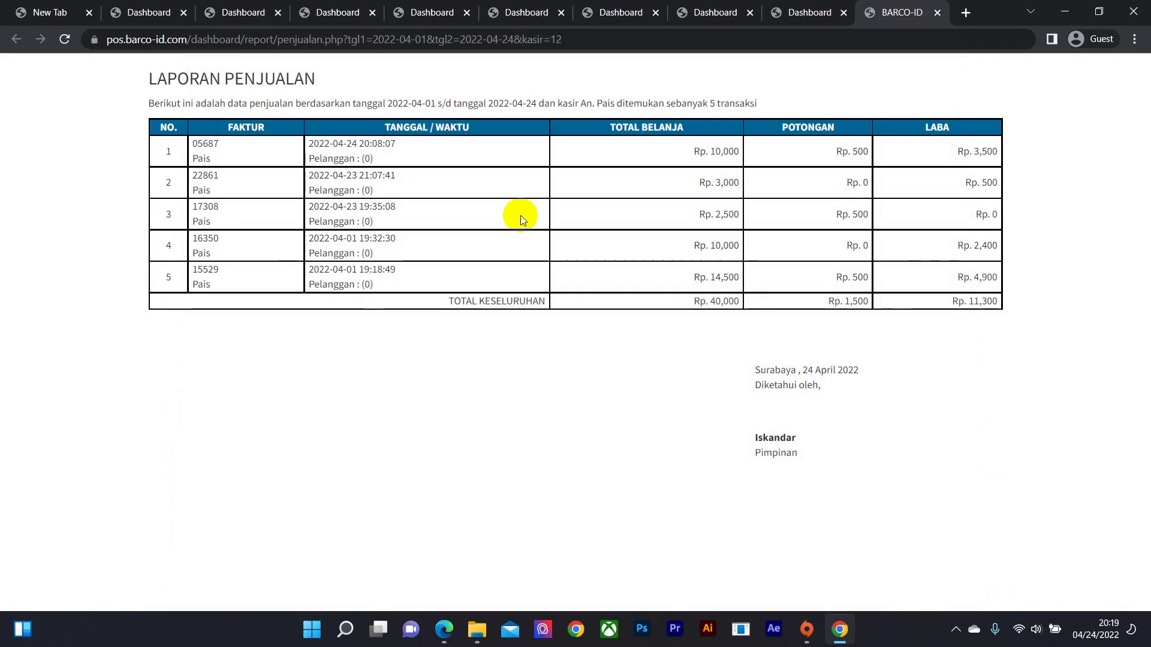
left_click(936, 13)
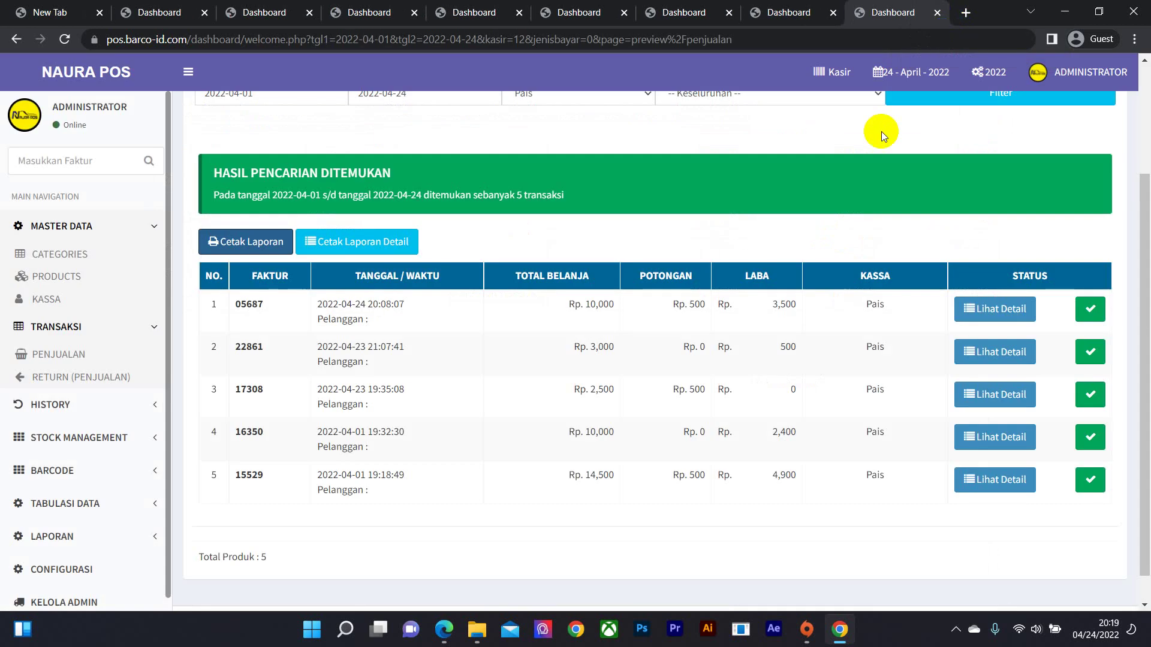
left_click(378, 243)
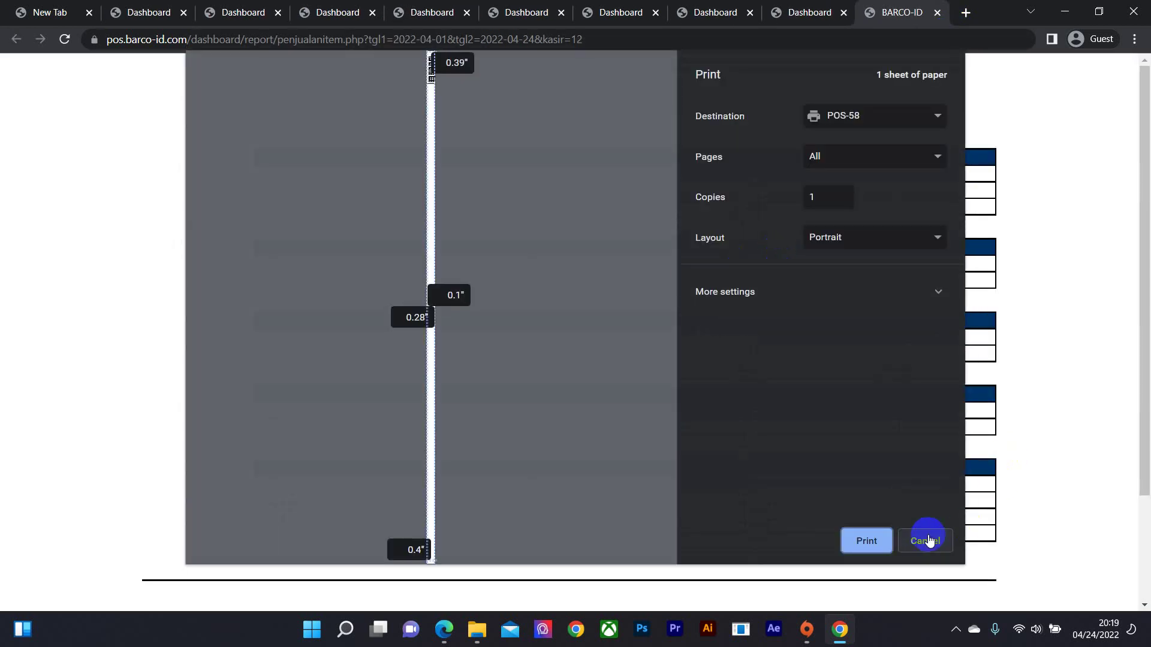
left_click(925, 540)
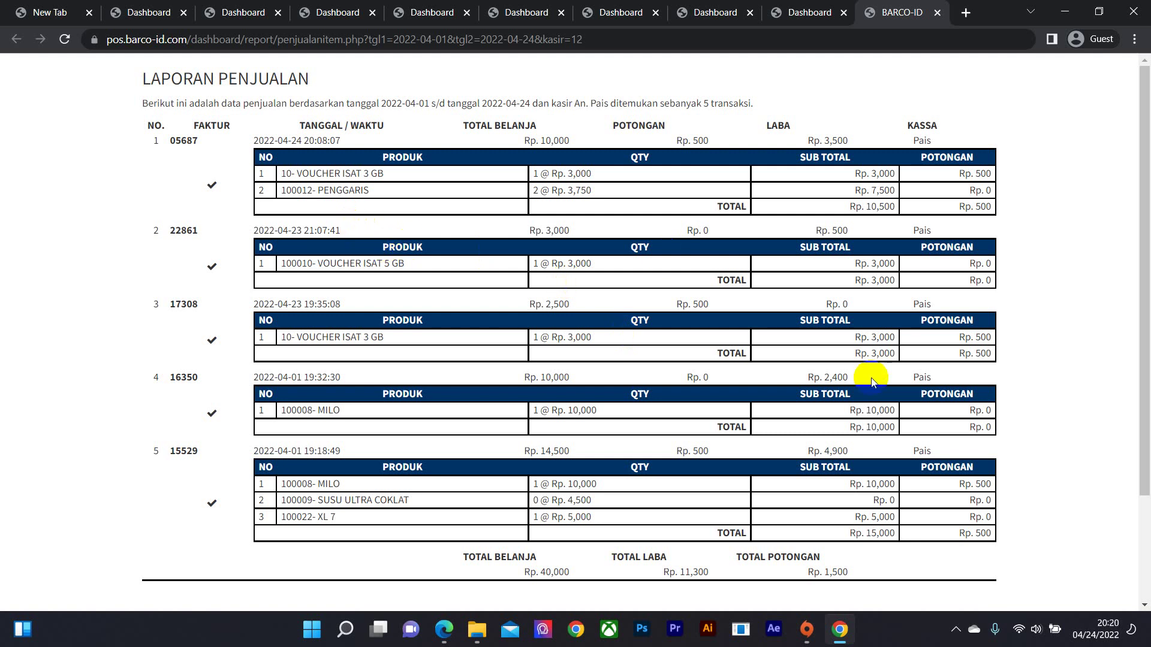
scroll(624, 289, "down", 2)
scroll(385, 291, "up", 1)
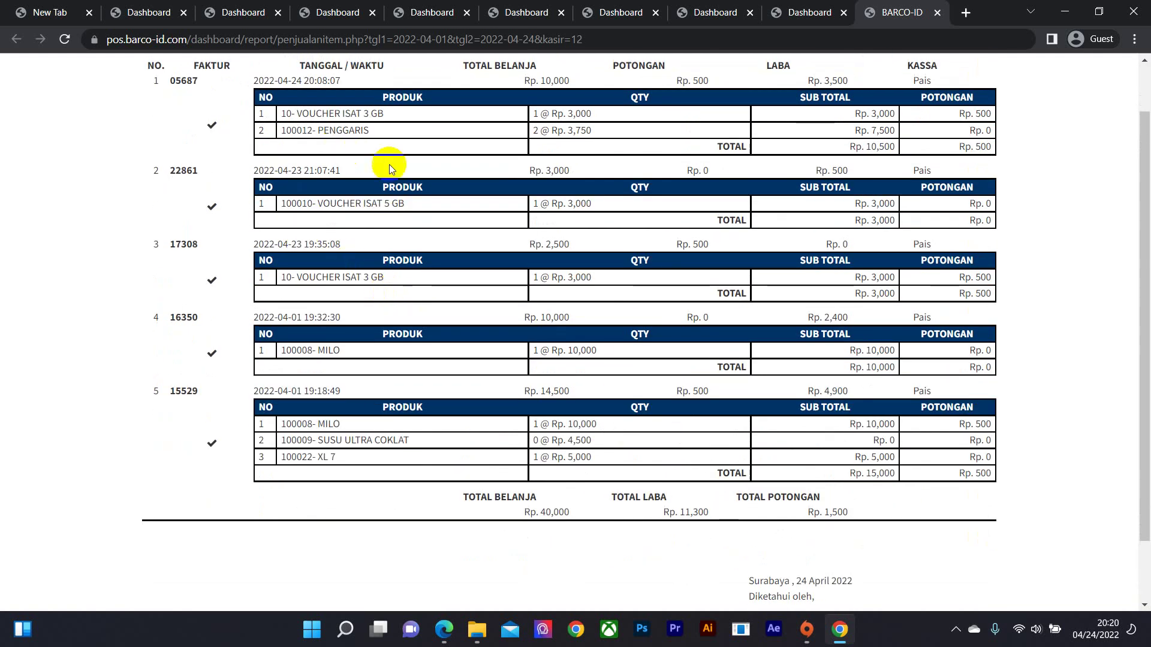
scroll(390, 165, "down", 2)
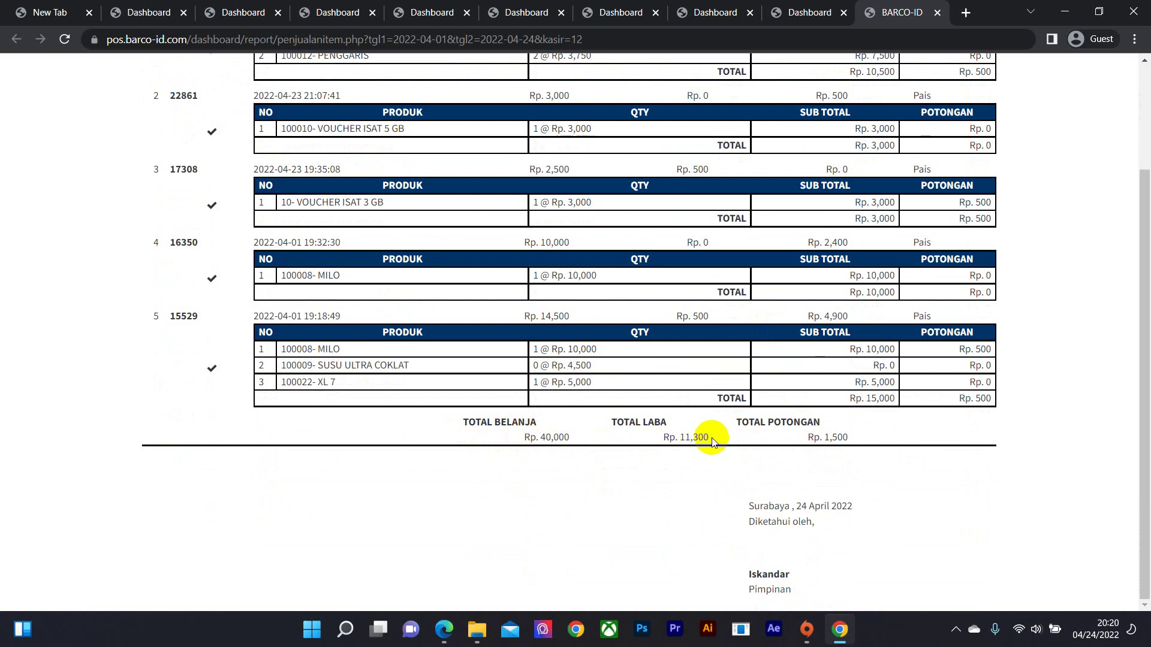
scroll(839, 437, "up", 2)
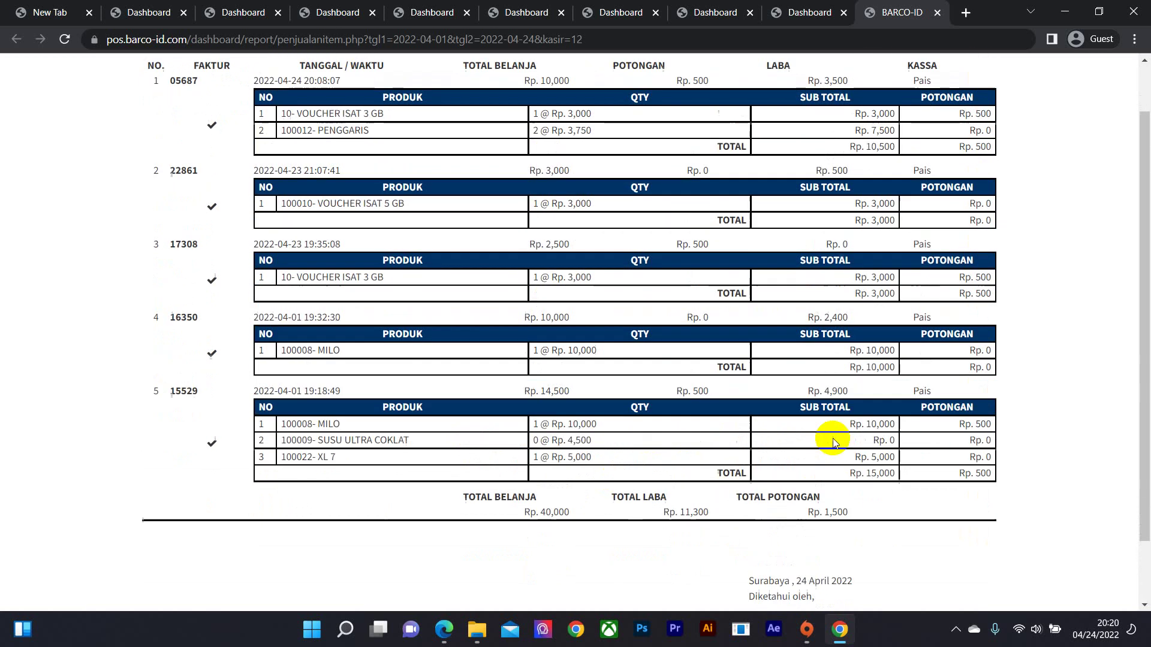
scroll(372, 270, "down", 2)
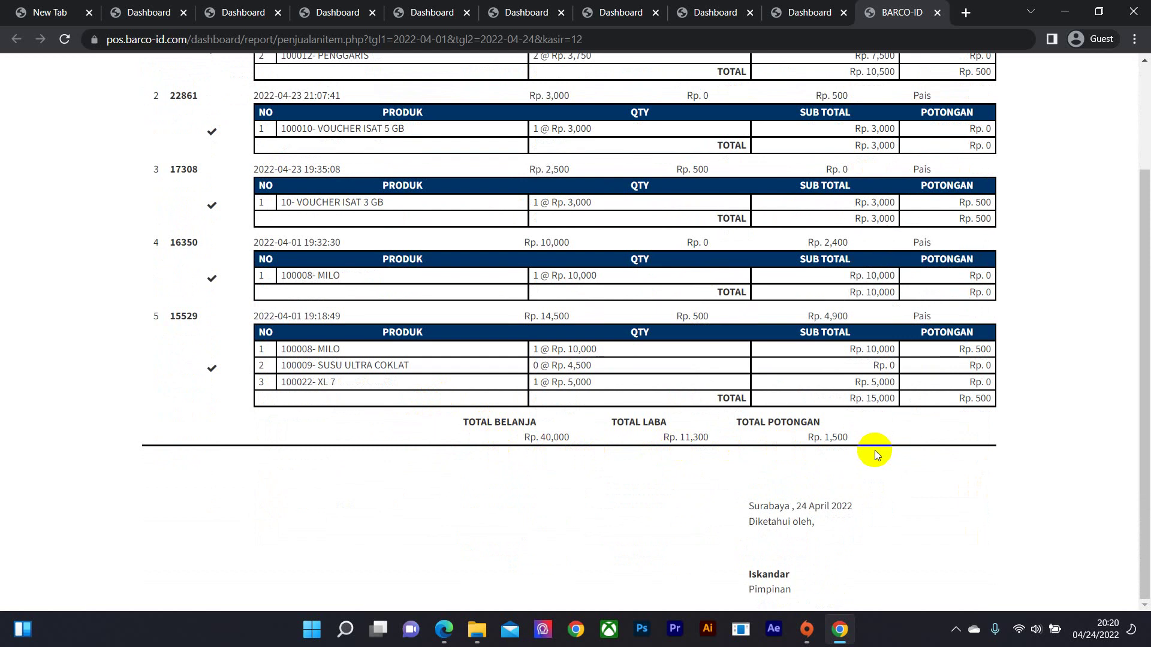
scroll(876, 450, "up", 2)
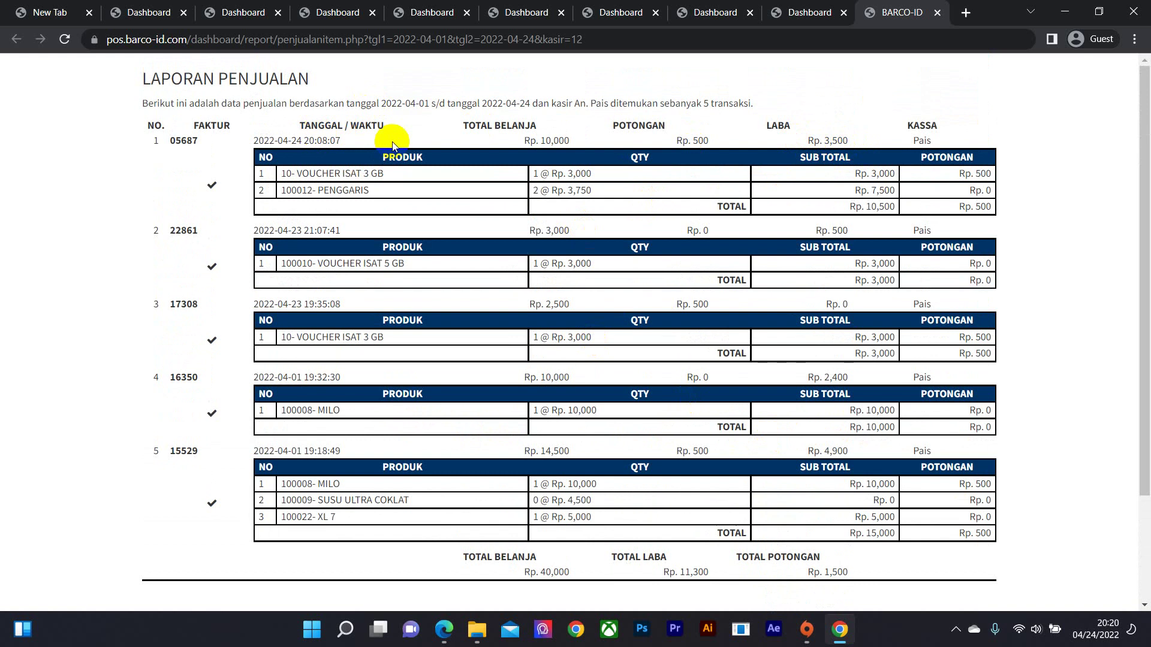
left_click_drag(298, 127, 337, 175)
left_click(414, 137)
left_click_drag(814, 139, 967, 129)
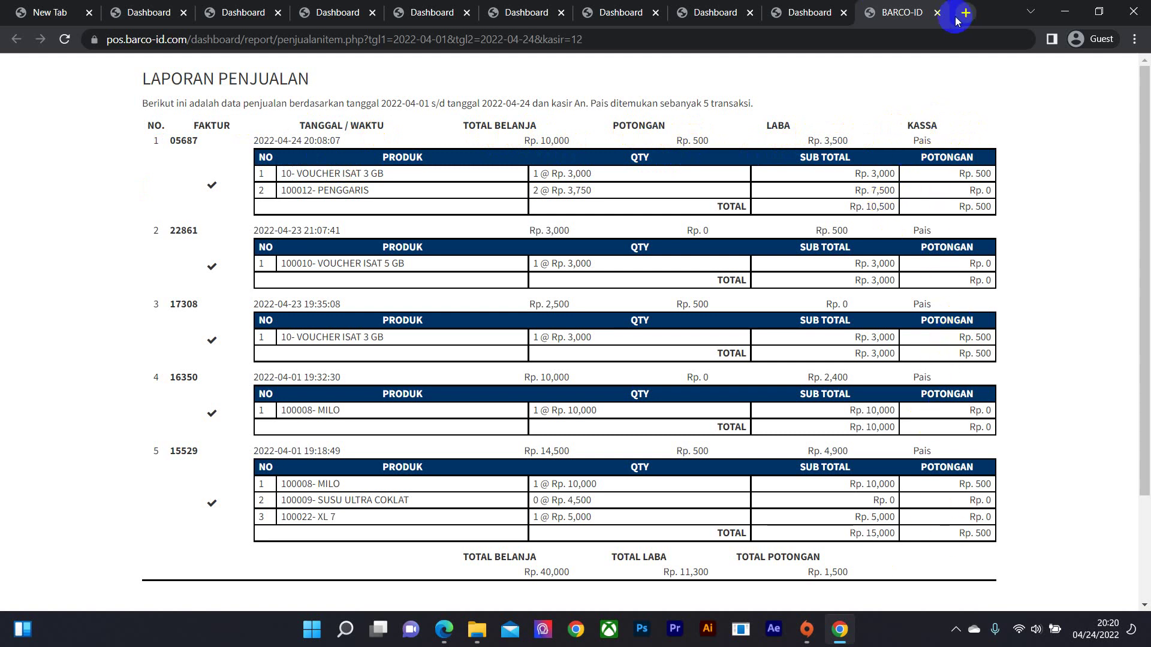
left_click(937, 12)
scroll(174, 398, "down", 1)
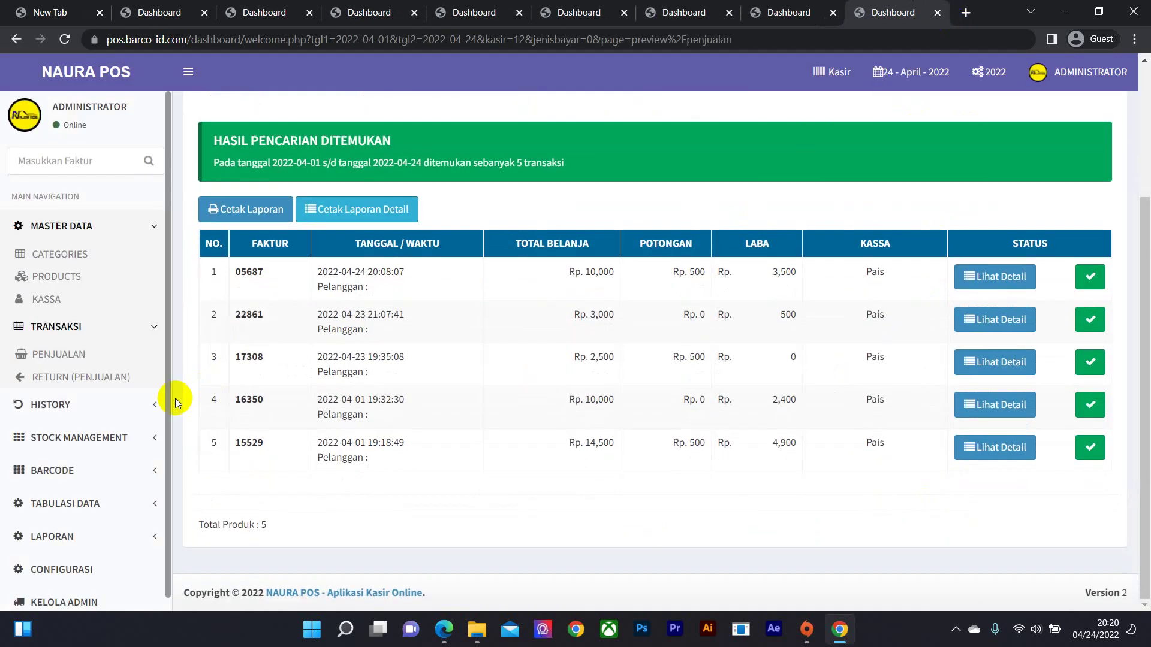
- Expand LAPORAN and CONFIGURASI to reveal profile, change password and LOGOUT, then go to the cashier page
left_click(99, 532)
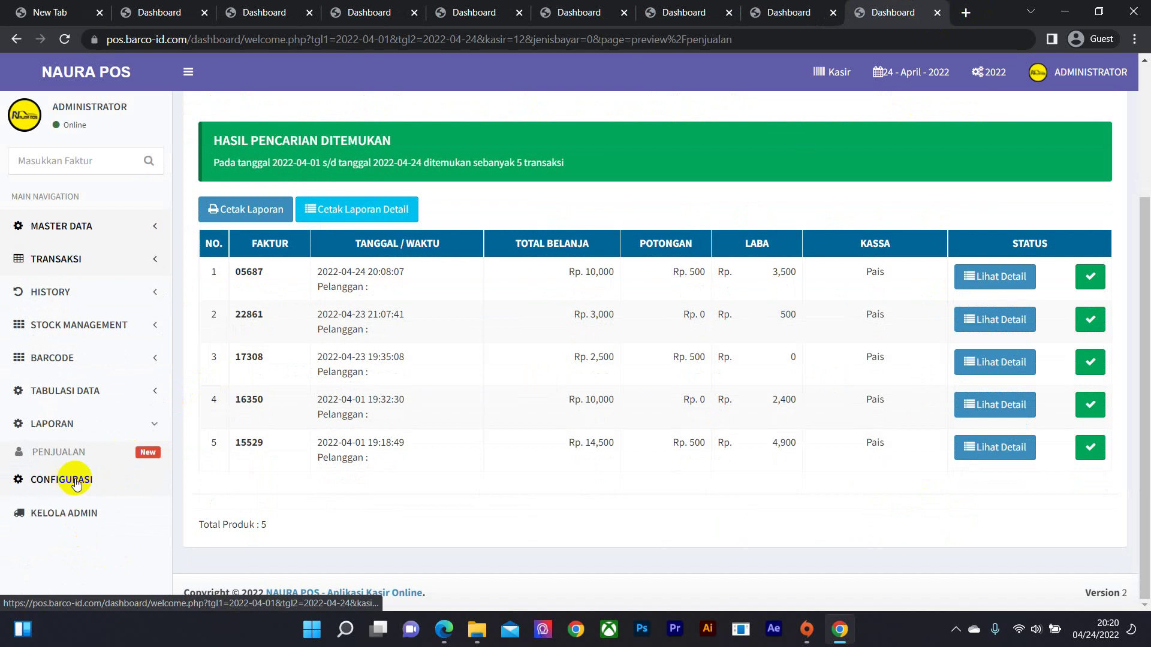
left_click(60, 477)
scroll(88, 447, "down", 1)
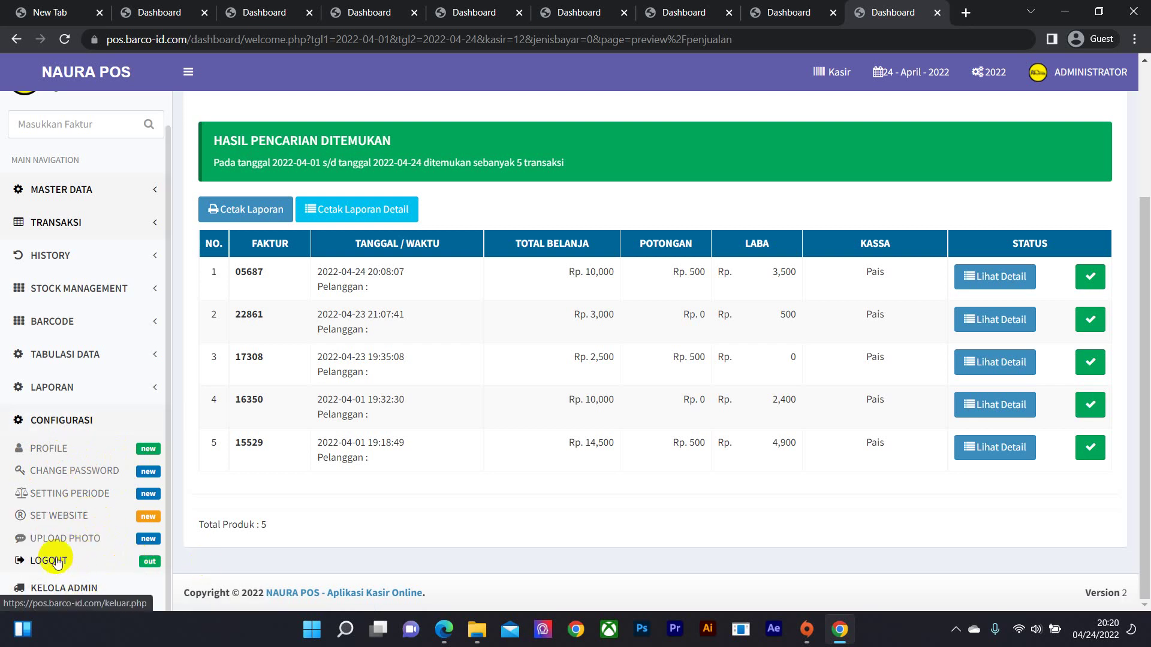
scroll(465, 290, "up", 3)
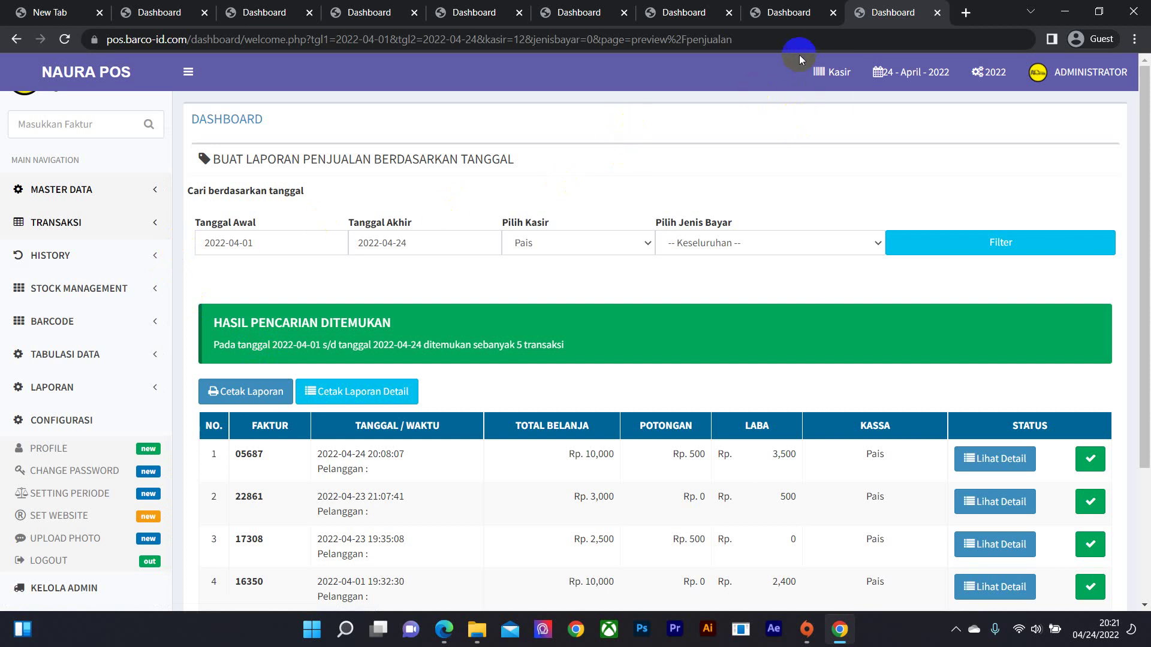
left_click(832, 72)
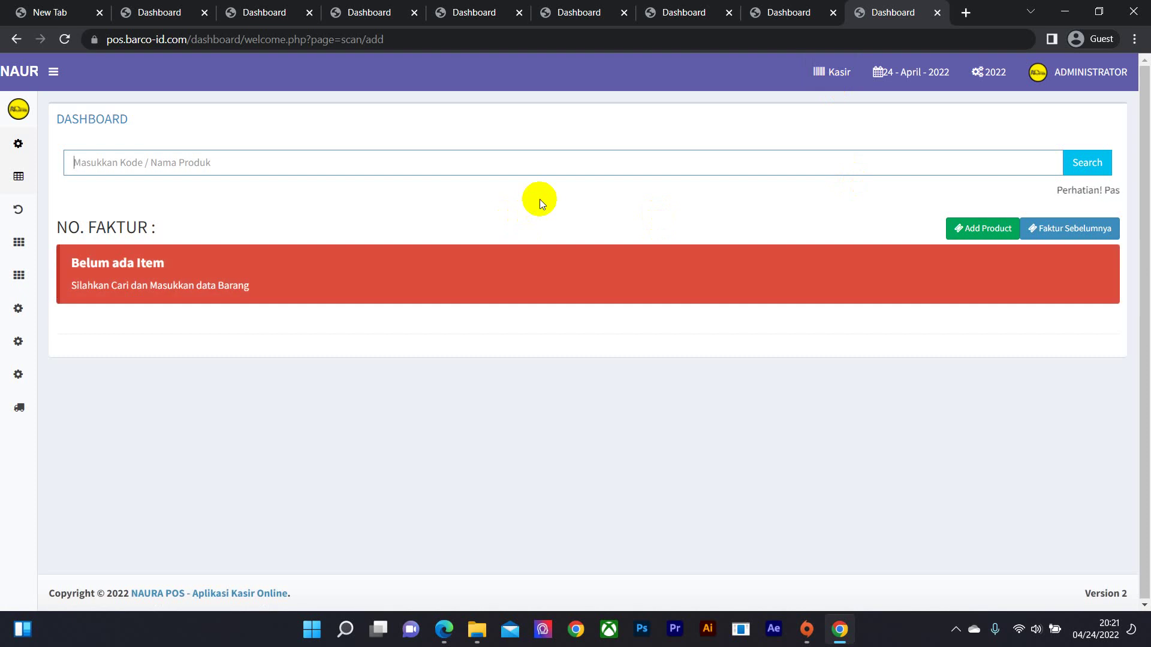
- Search for '1', add AQUA GELAS to invoice 06472, and start a new unregistered product
type("1")
key("Return")
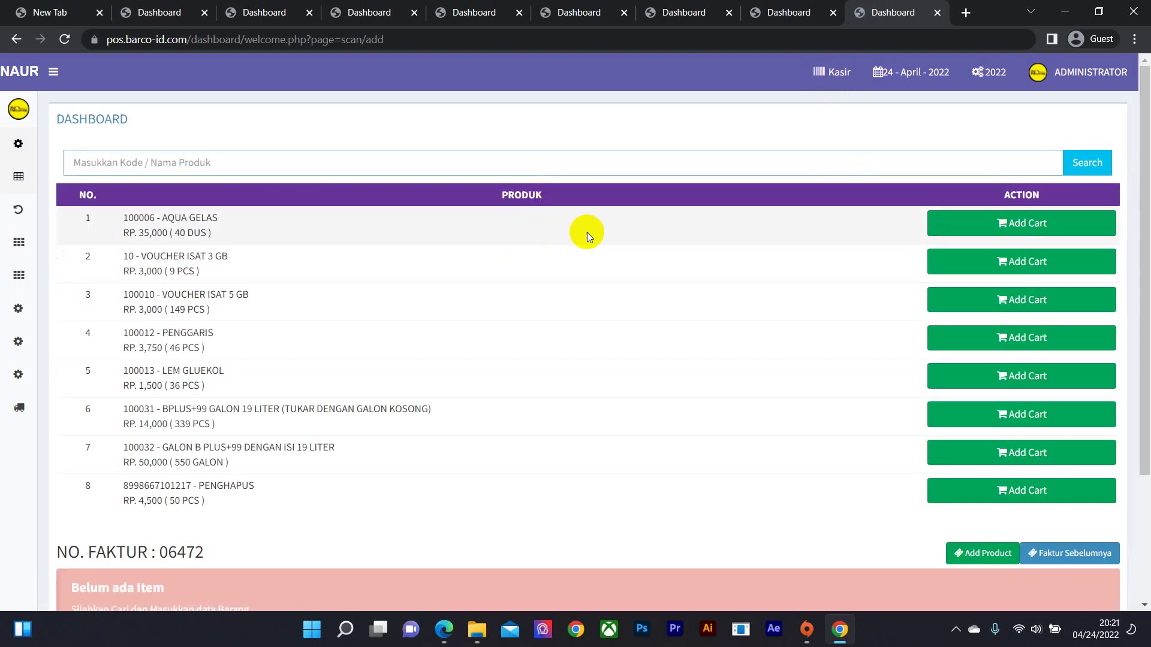
left_click(989, 230)
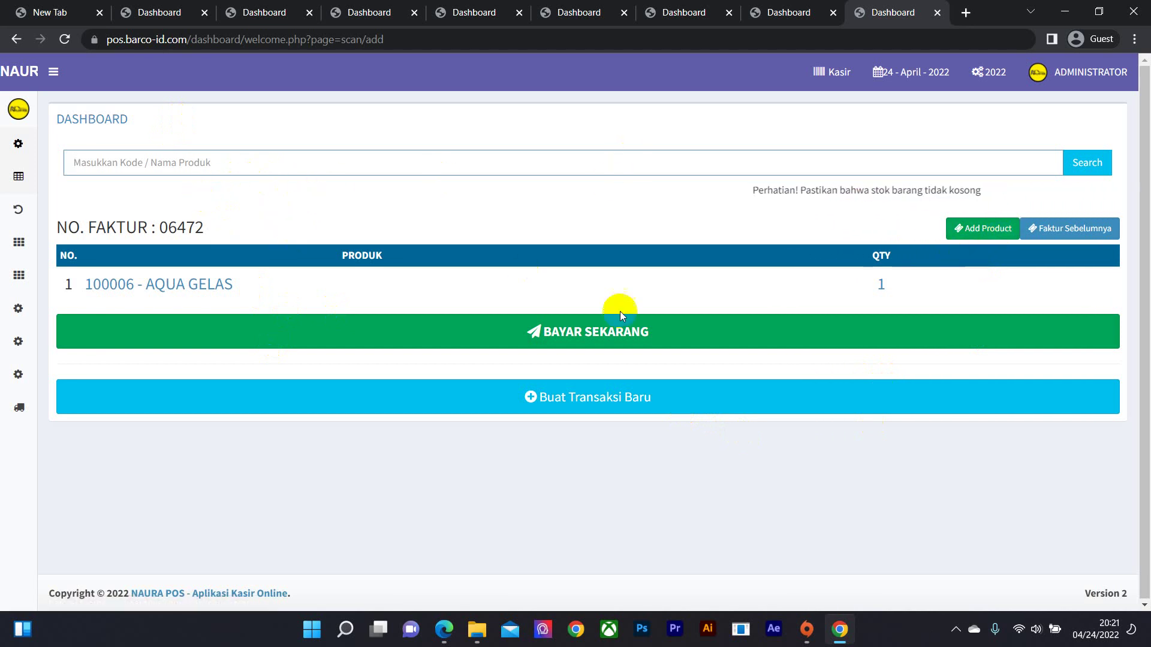
left_click(994, 229)
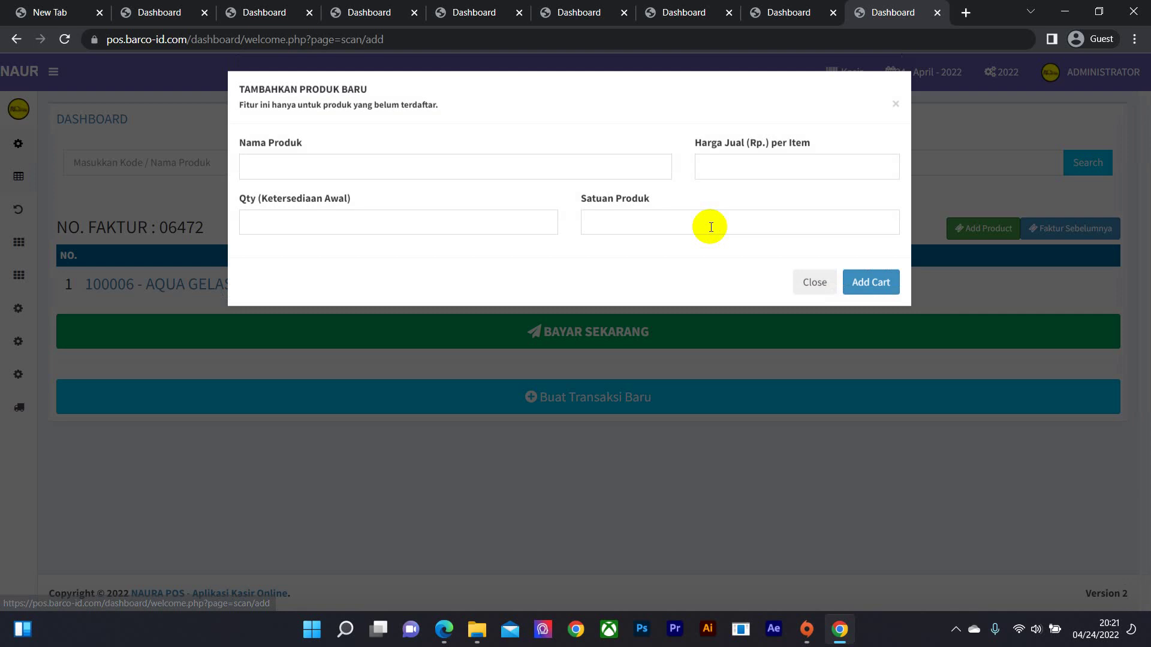
- Enter SABUN NUVO with selling price 4000, quantity 30 and unit PCS, then add it to the cart
left_click(394, 171)
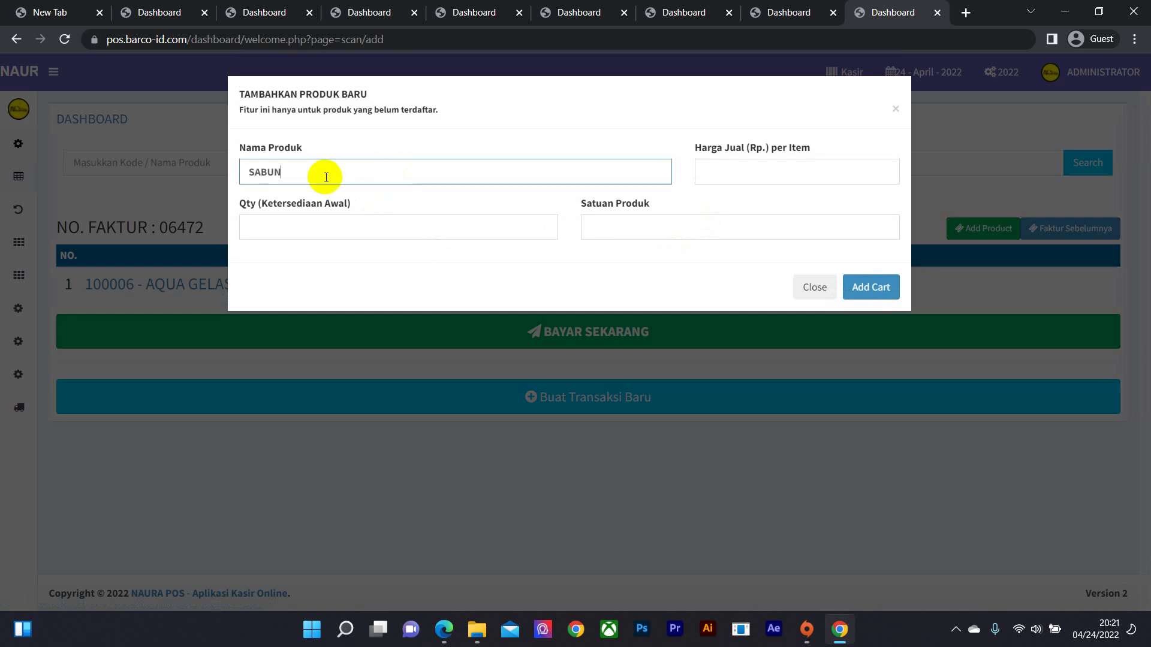
key("Tab")
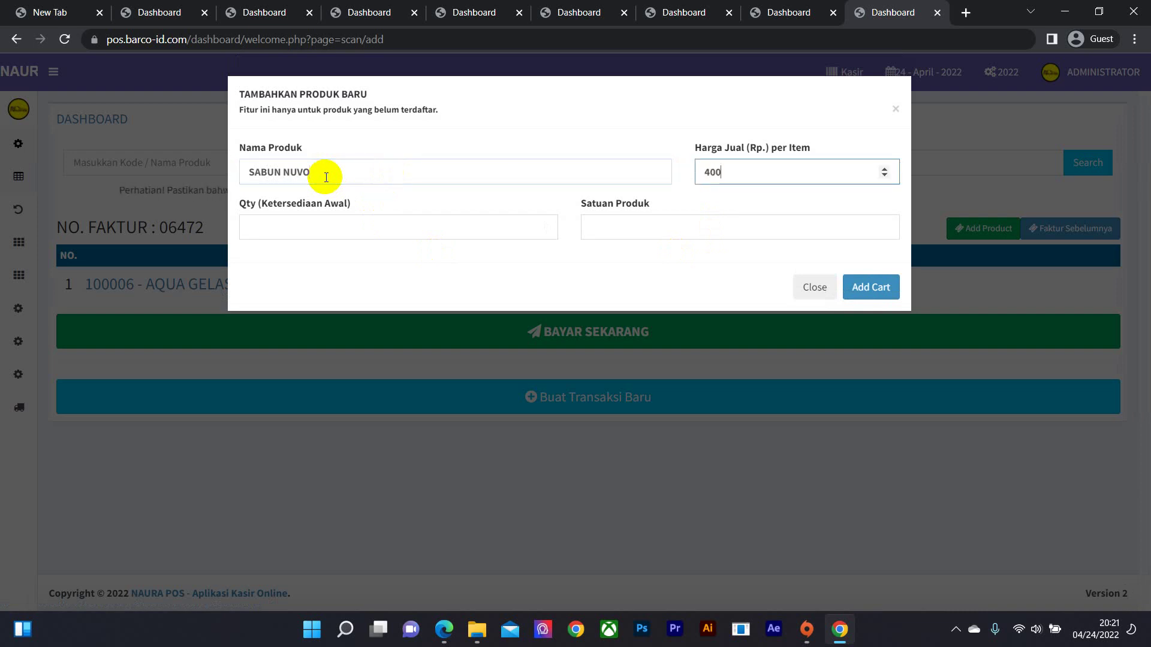
key("Tab")
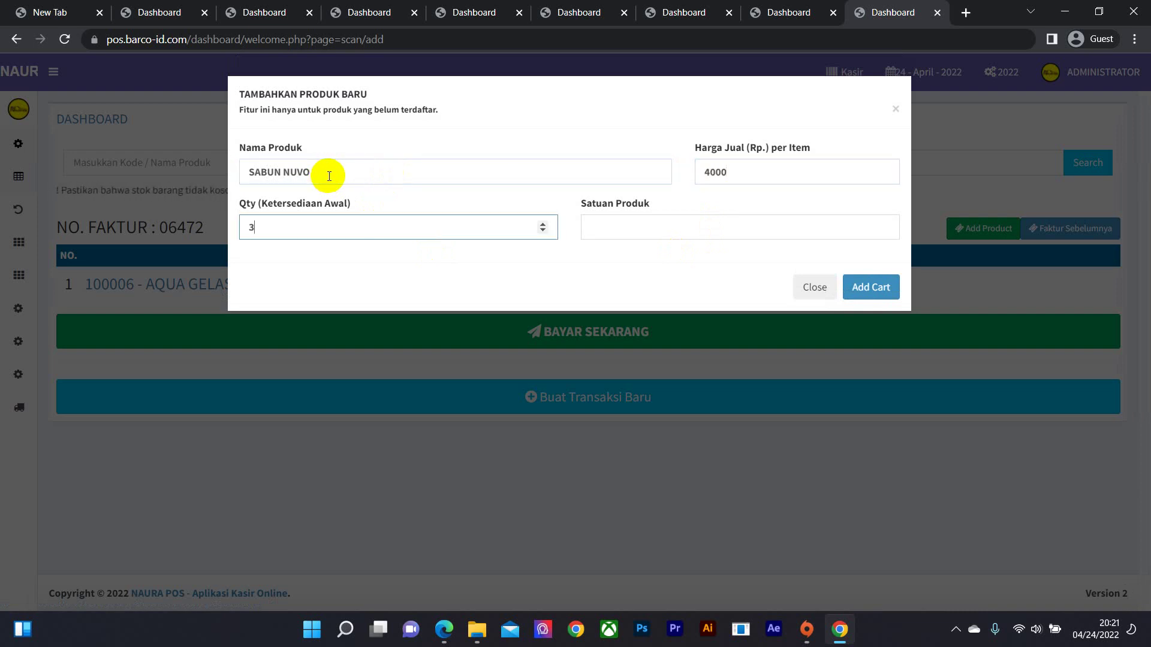
key("Tab")
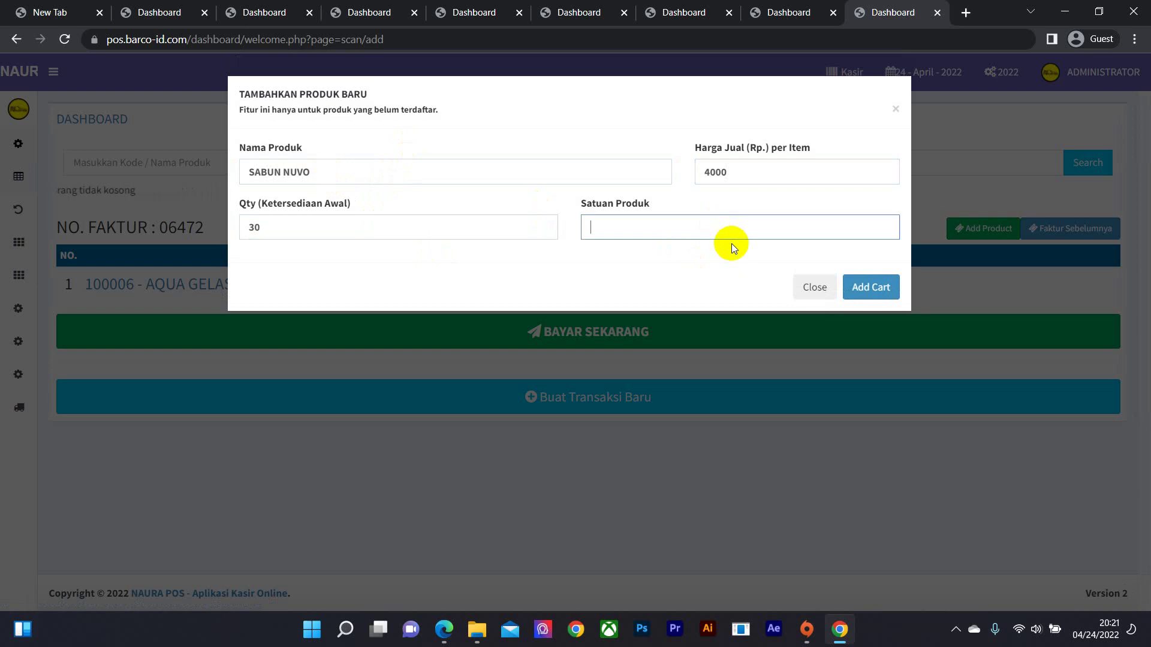
type("PCS")
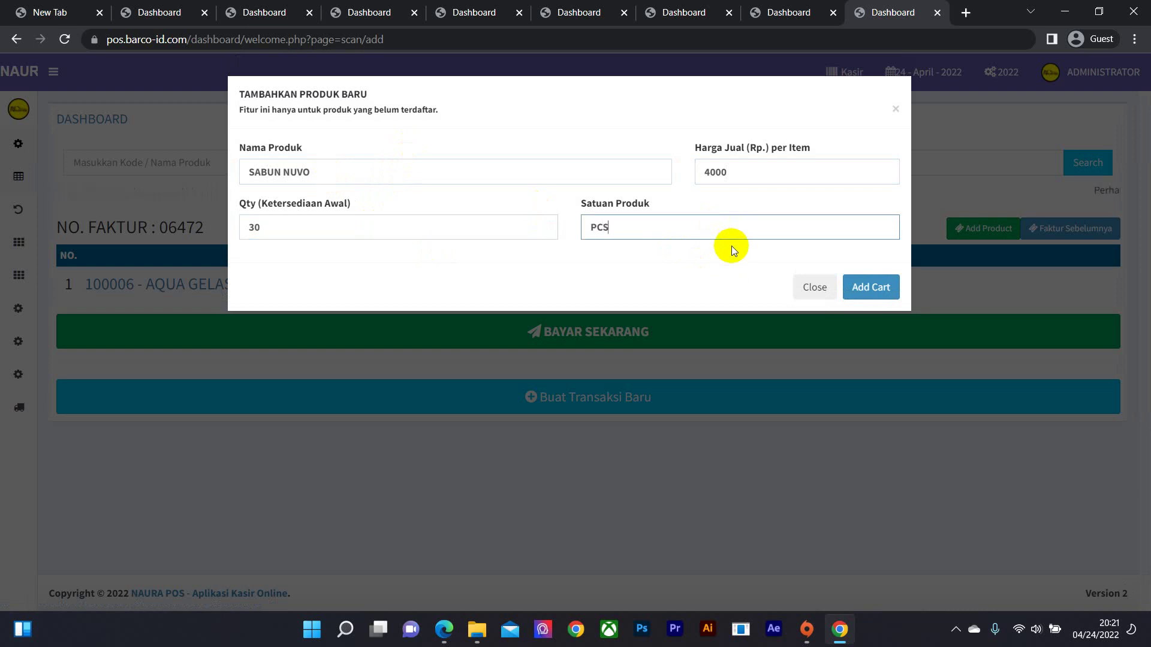
left_click(877, 292)
- Open the categories list in a new tab and view the LAINNYA category's products
mouse_move(17, 211)
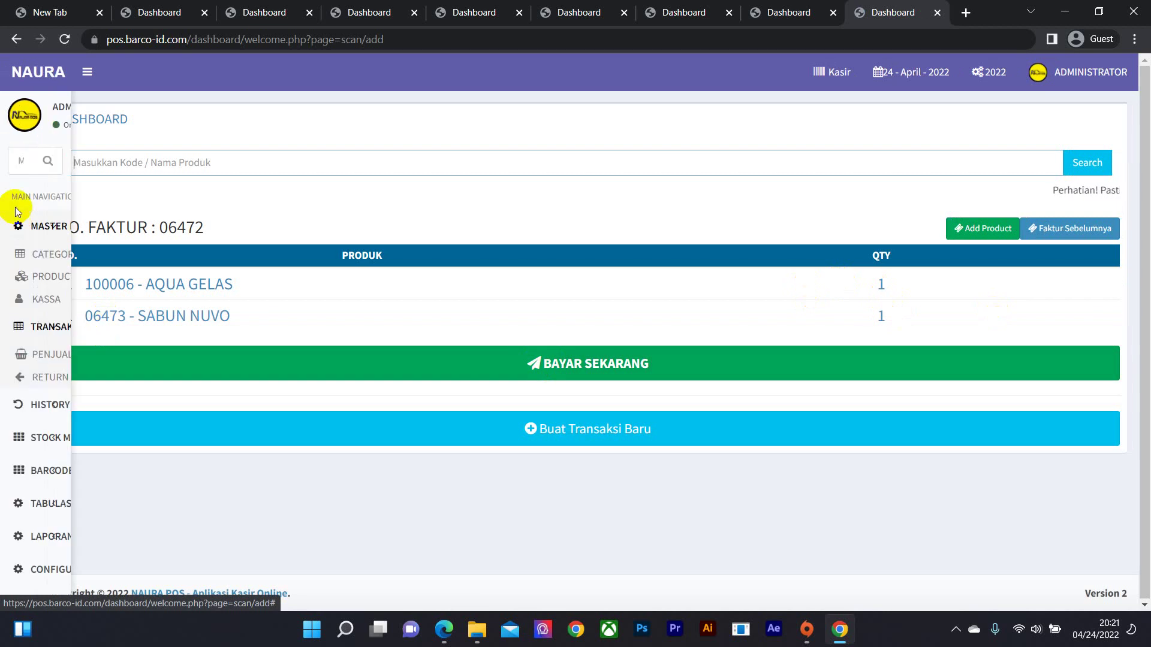
right_click(77, 253)
left_click(84, 259)
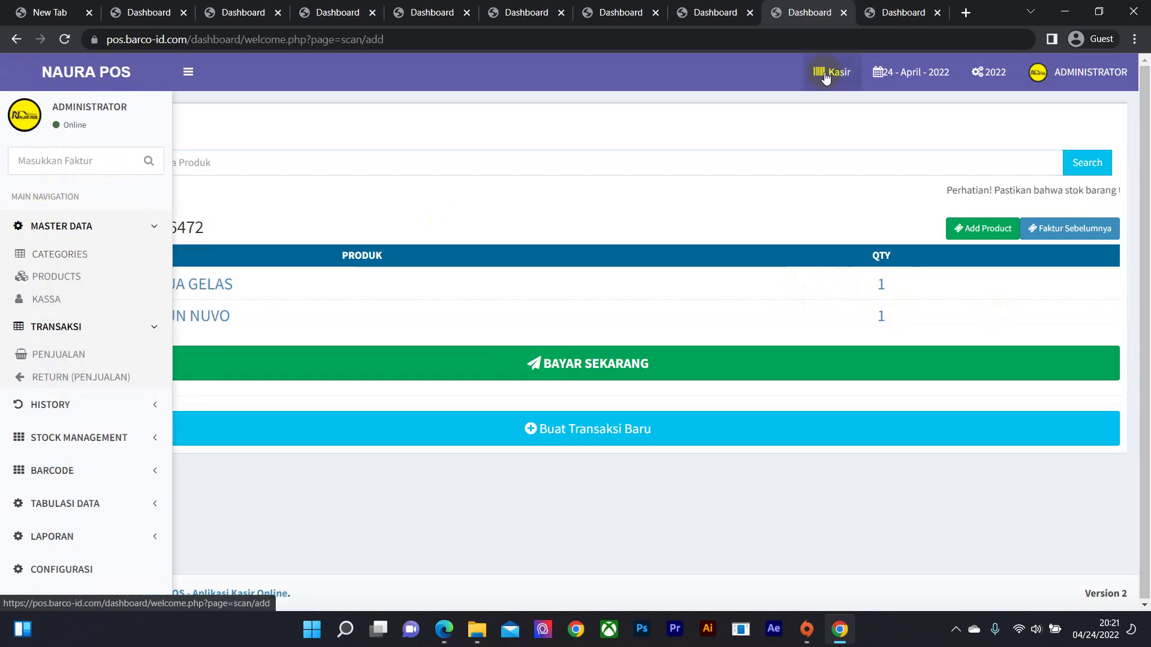
left_click(902, 12)
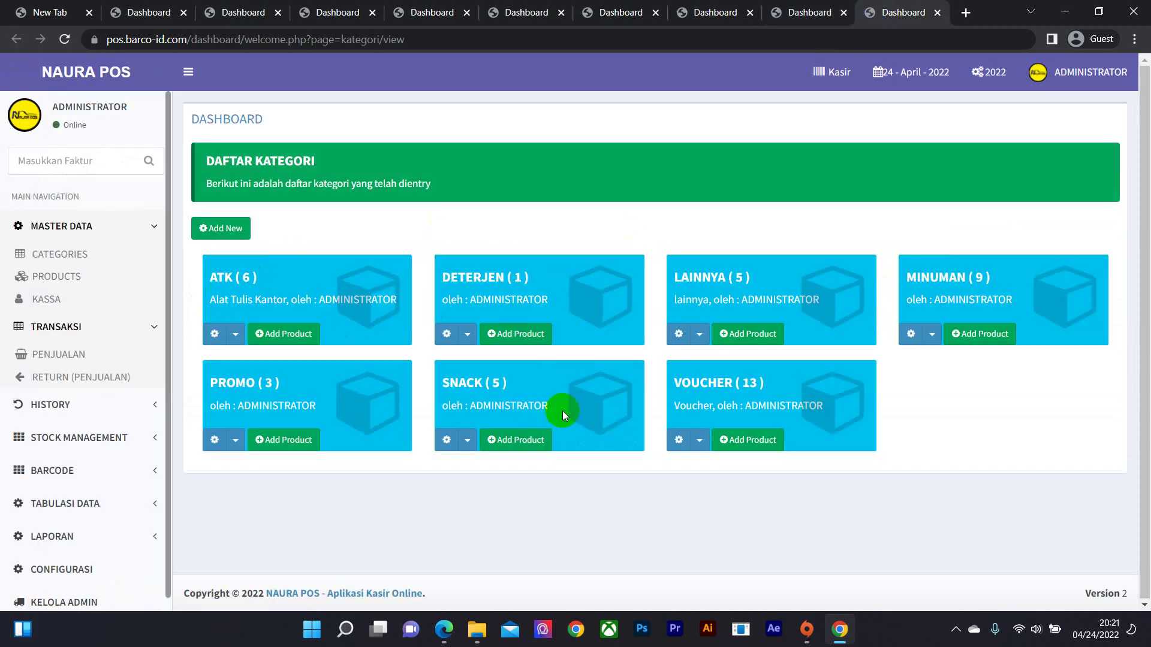
left_click(711, 281)
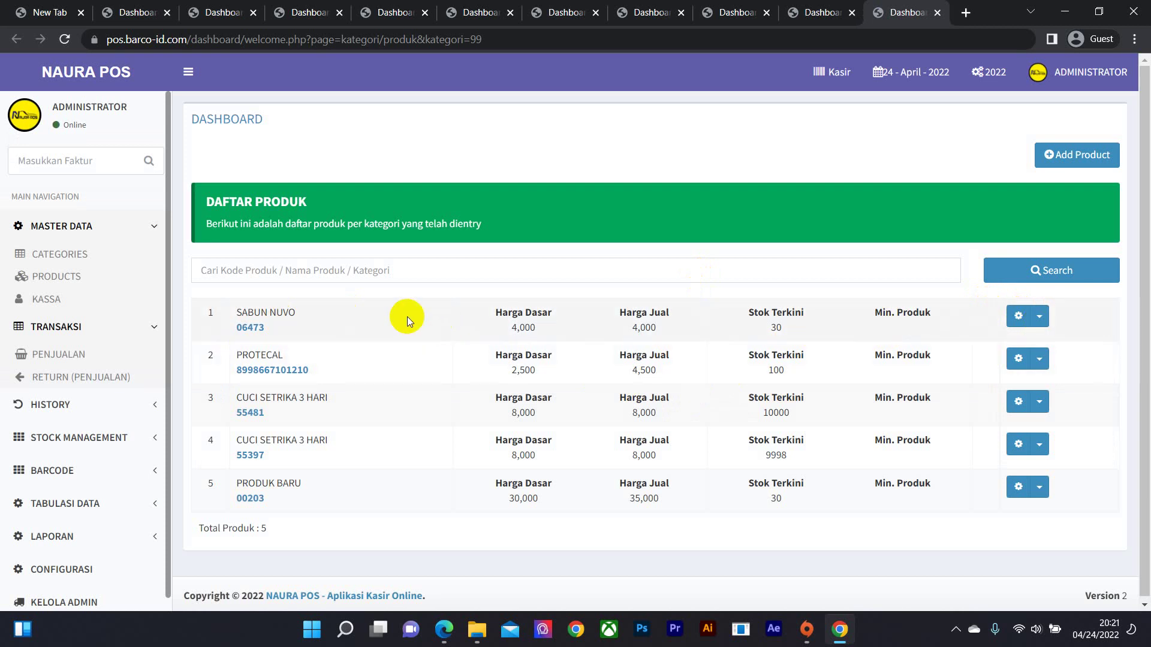
- Choose Update from the SABUN NUVO row's action menu
left_click(1040, 319)
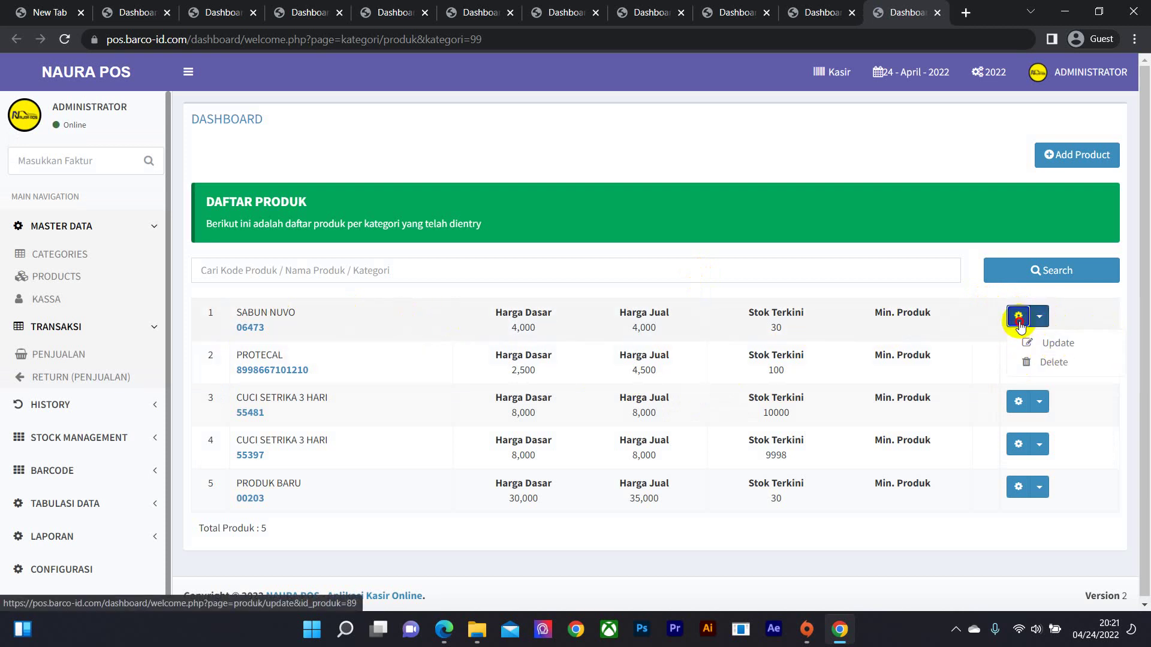
left_click(1040, 318)
left_click(1039, 318)
left_click(1046, 343)
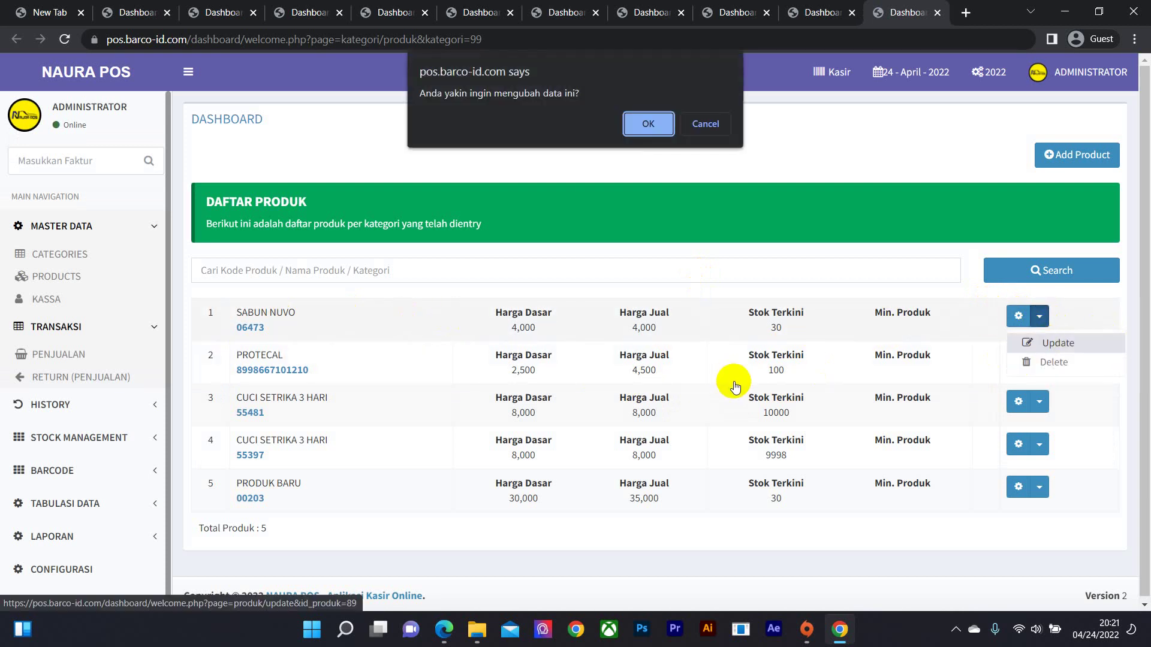
- Confirm the edit, set Harga Dasar to 2.500, pick category DETERJEN, and save SABUN NUVO
left_click(656, 125)
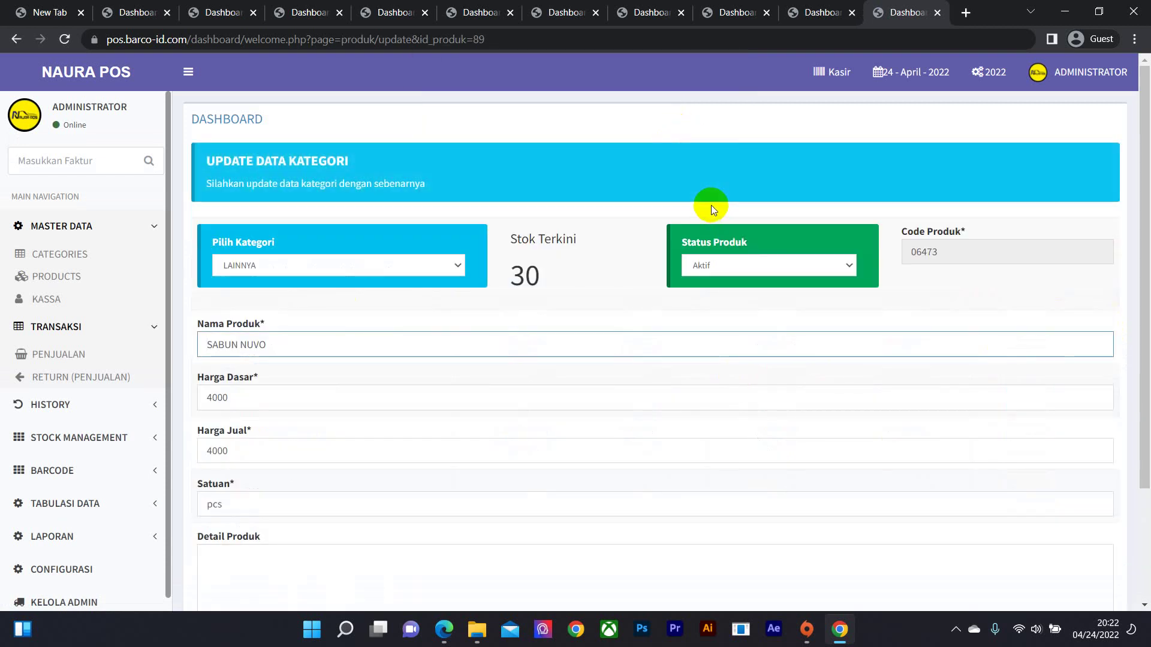
scroll(228, 443, "down", 3)
double_click(210, 251)
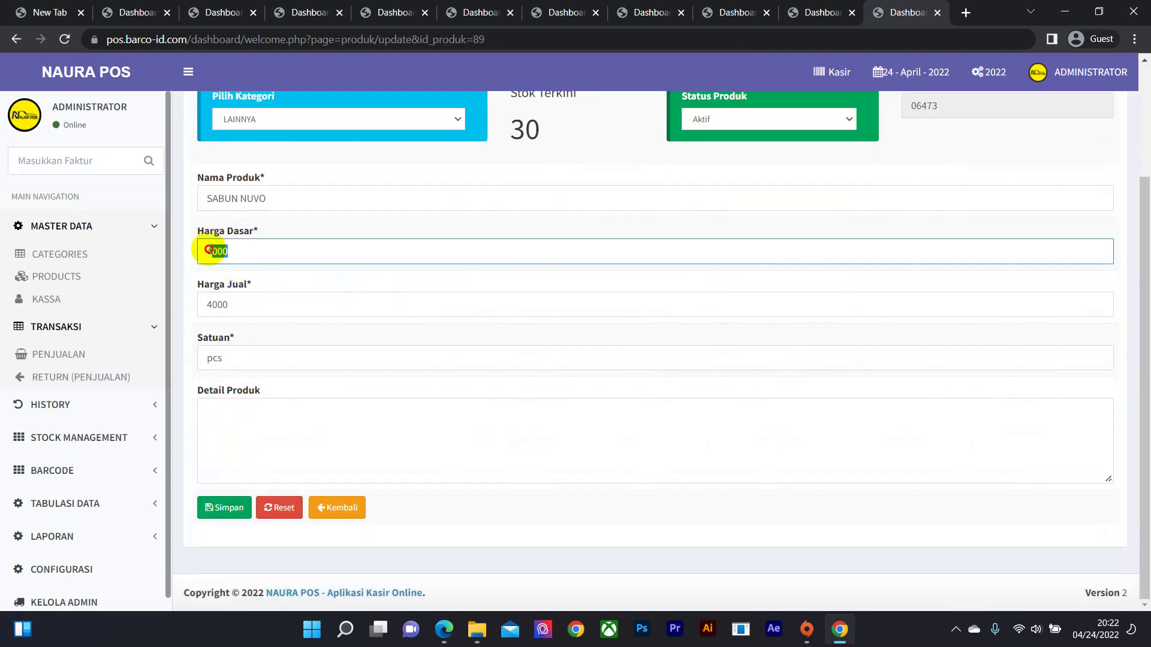
type("2.500")
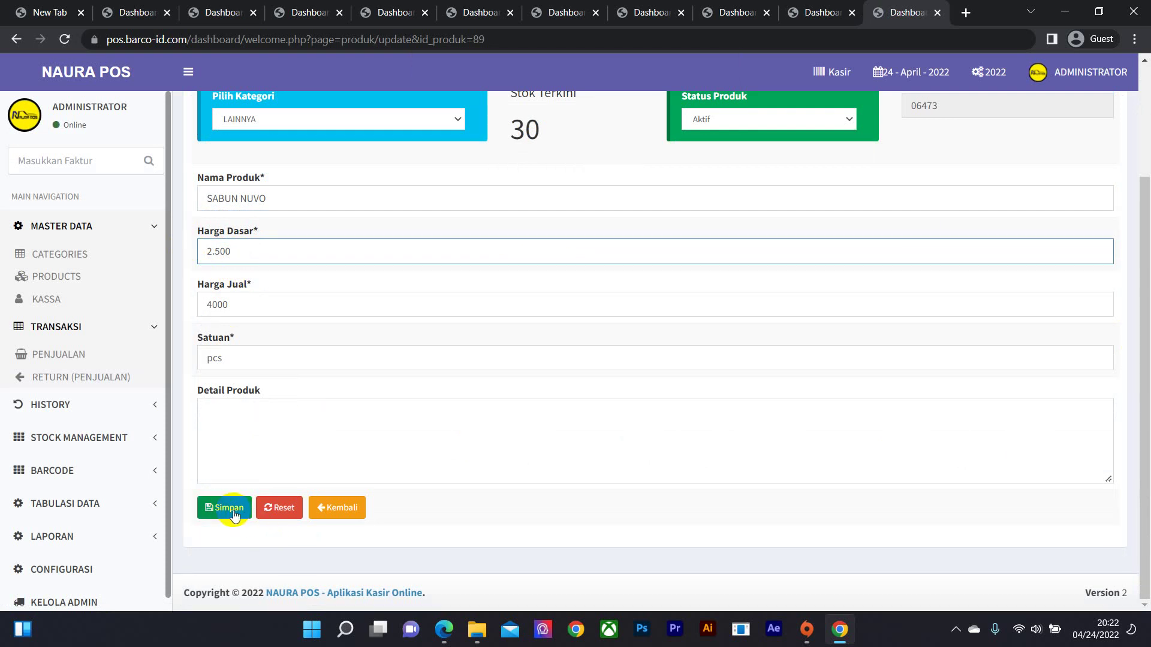
scroll(228, 377, "up", 1)
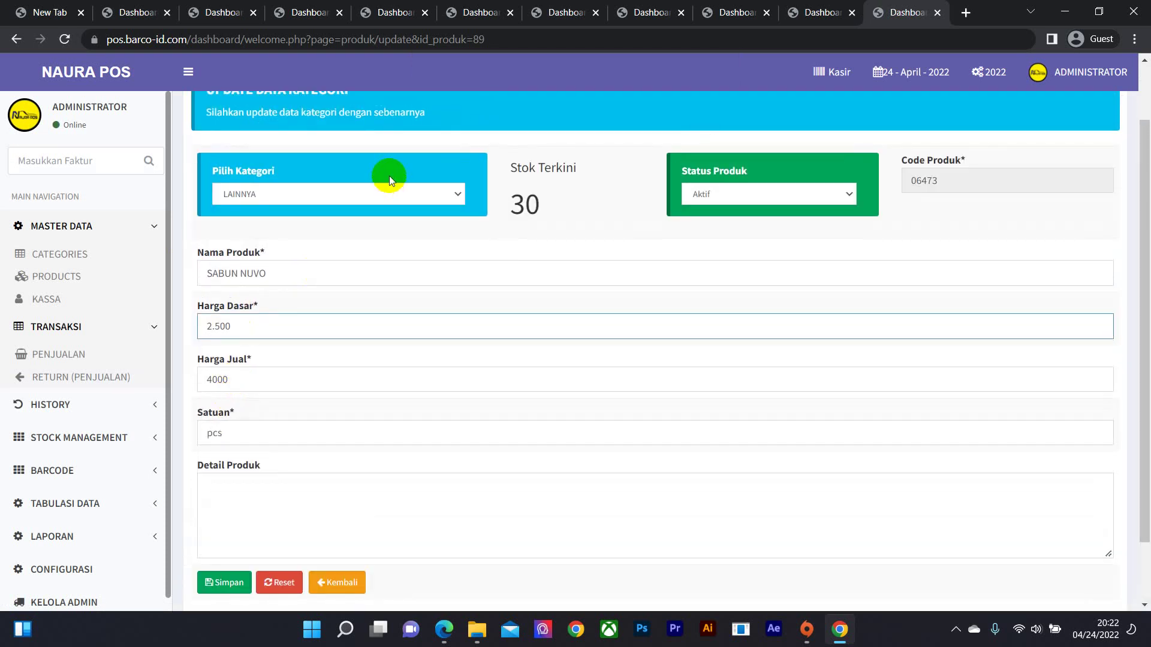
left_click(385, 194)
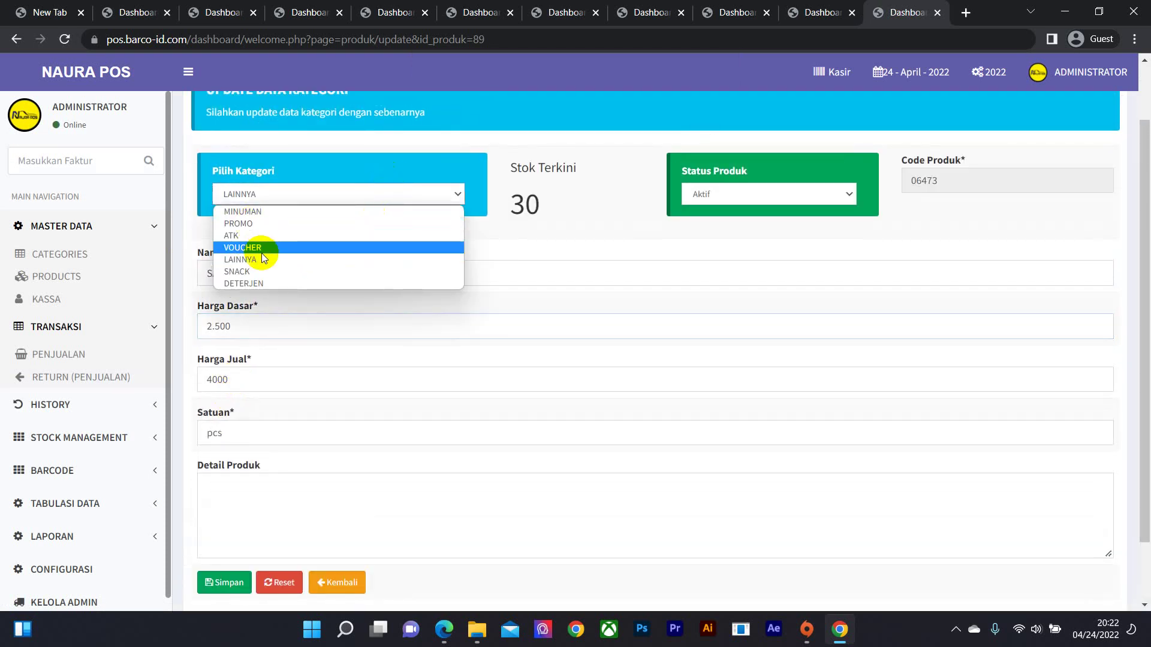
left_click(257, 282)
scroll(230, 558, "down", 1)
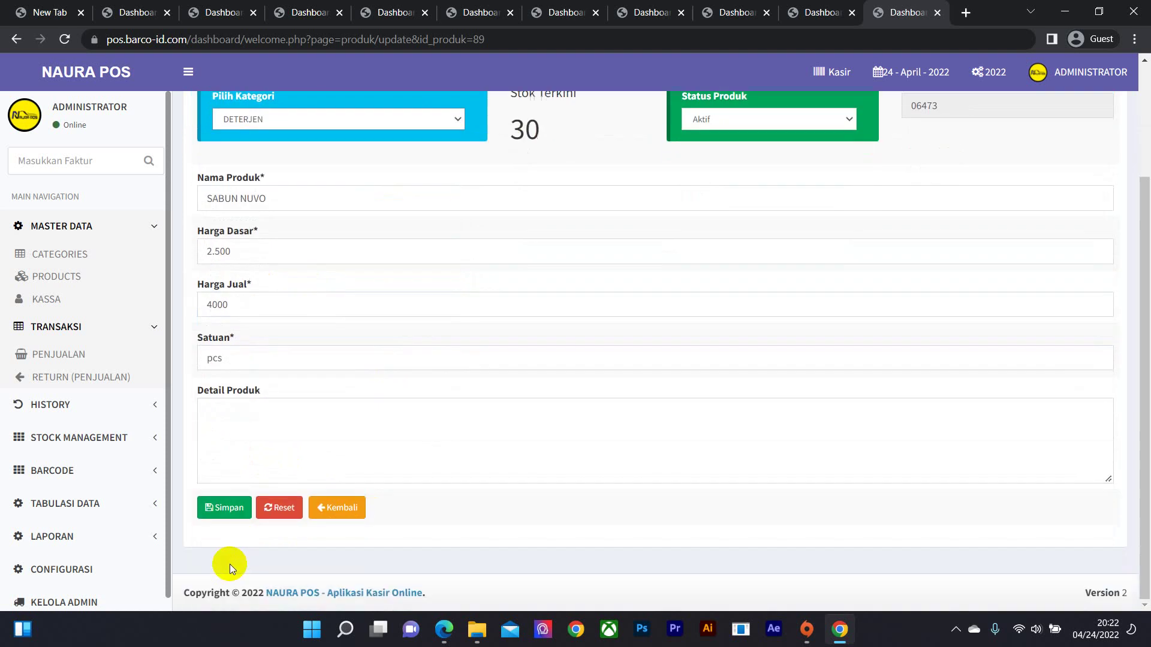
left_click(223, 510)
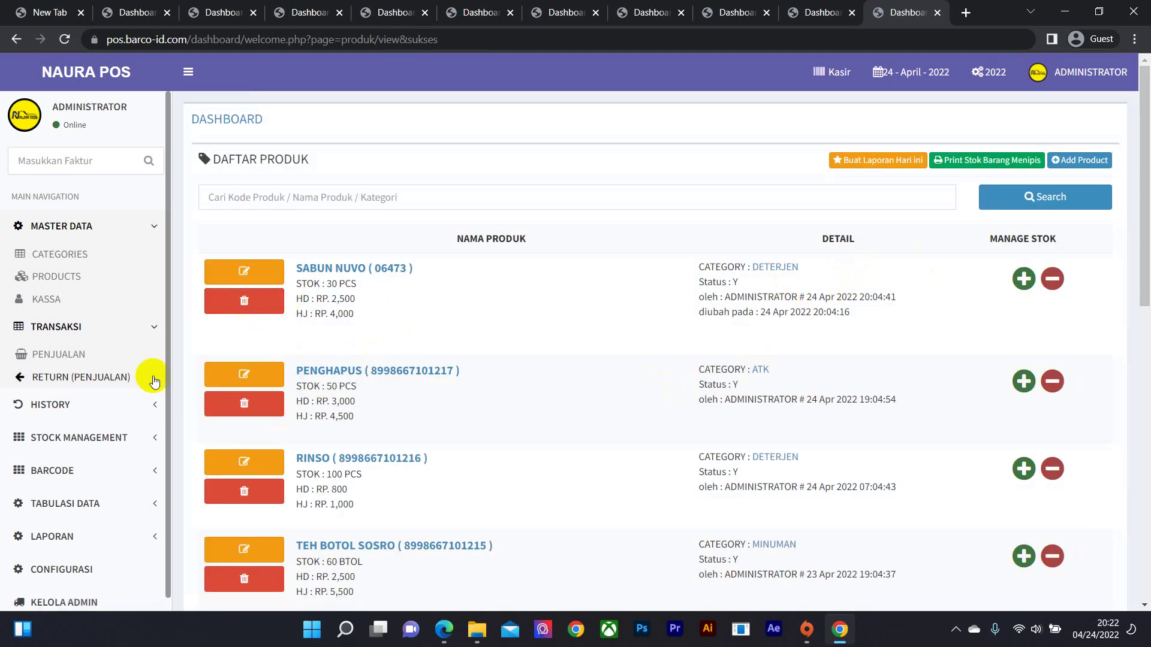
scroll(780, 311, "down", 1)
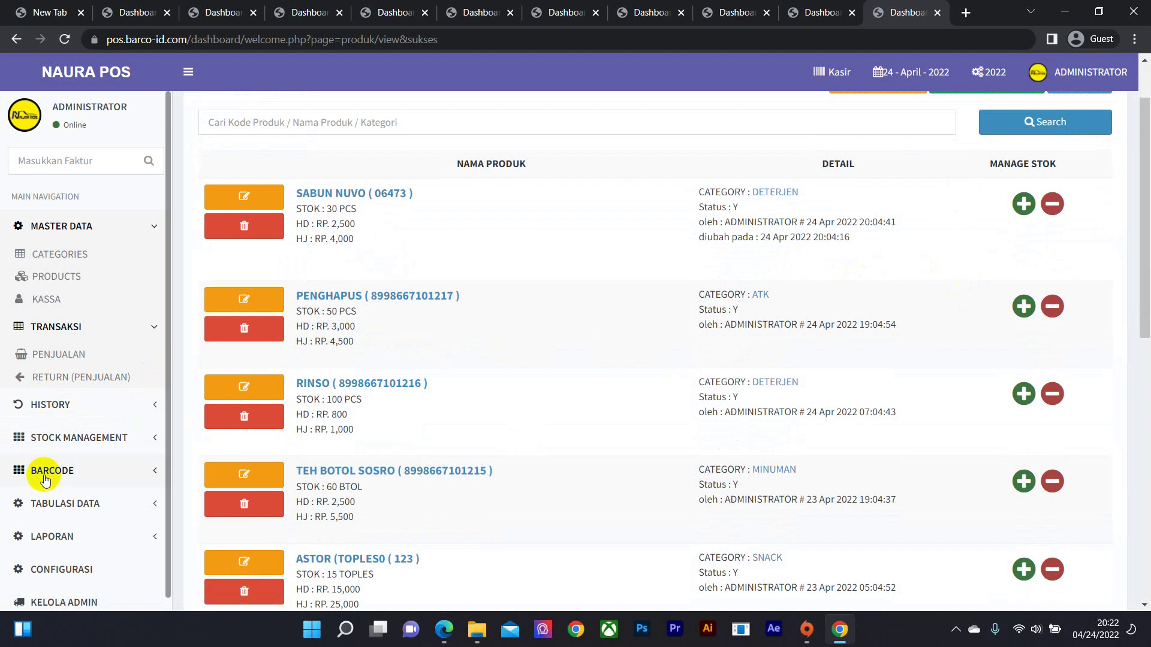
scroll(30, 497, "down", 1)
scroll(570, 380, "up", 1)
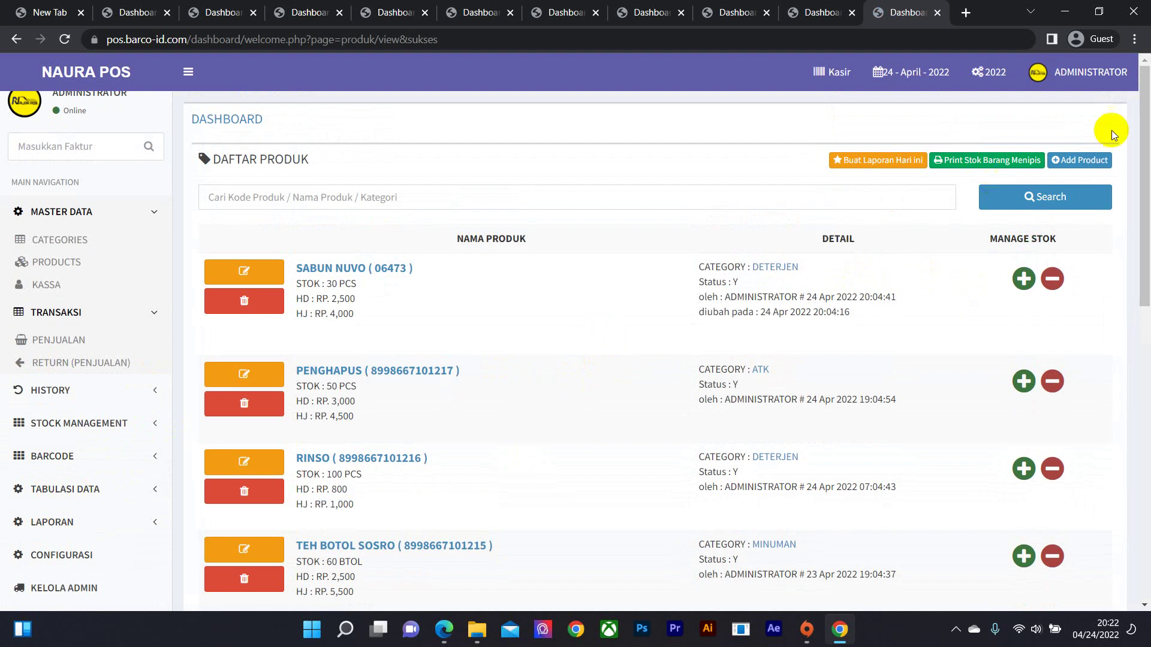
left_click(1108, 71)
- Sign out, dismiss the demo notice, and reload pos.barco-id.com
left_click(1086, 240)
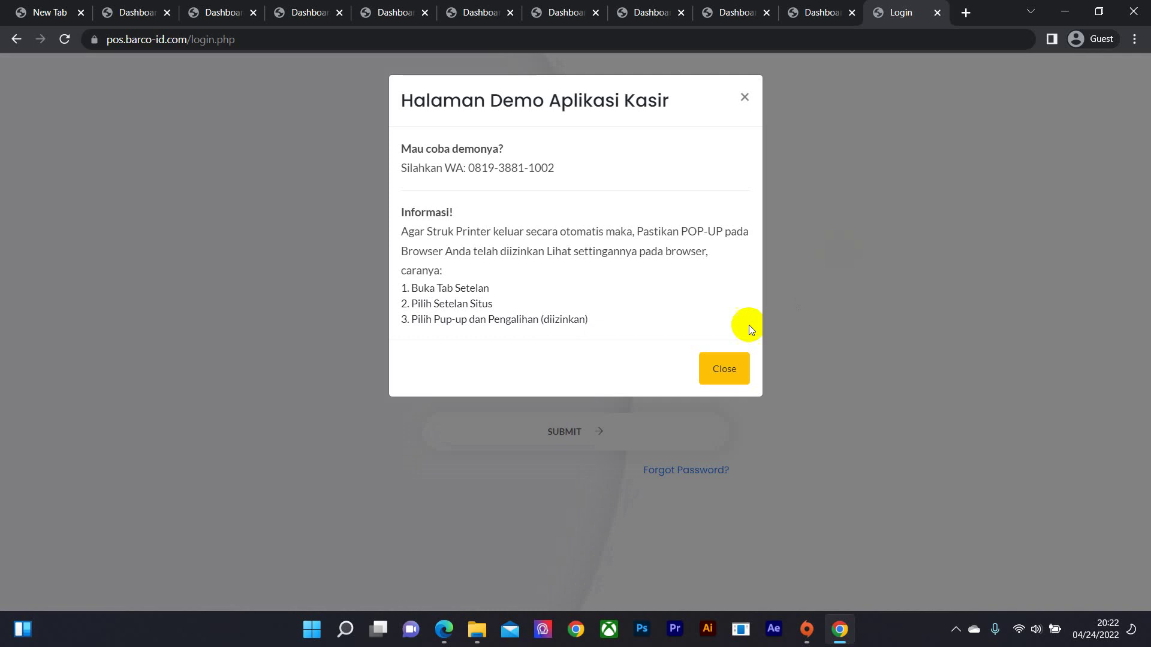
left_click(735, 372)
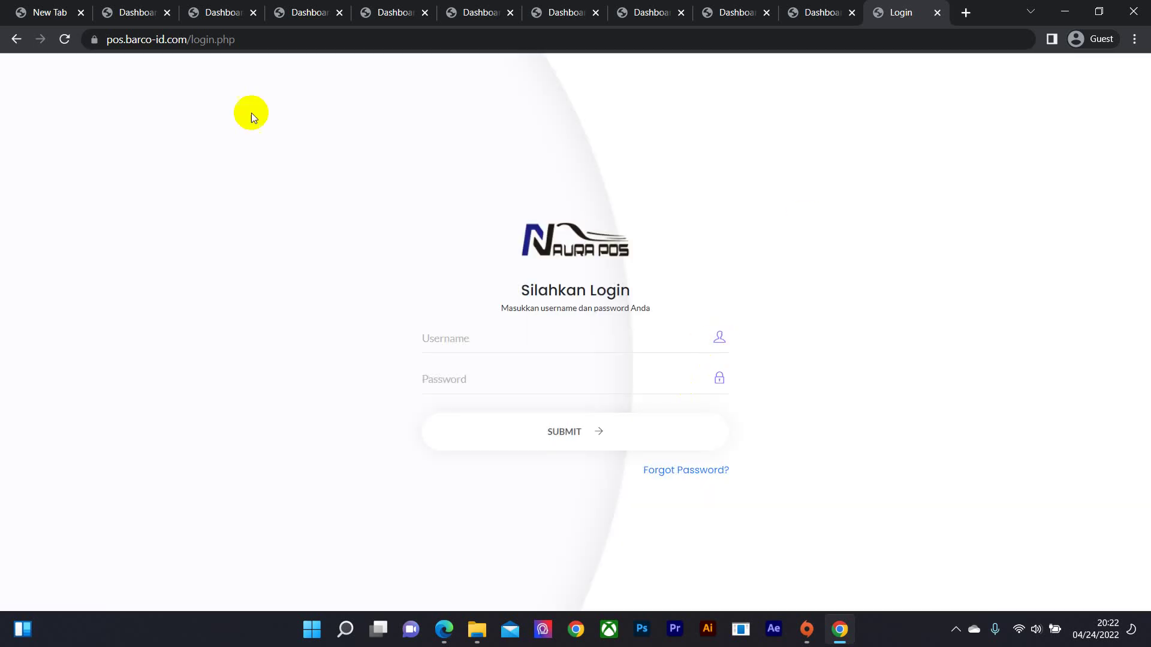
left_click(206, 41)
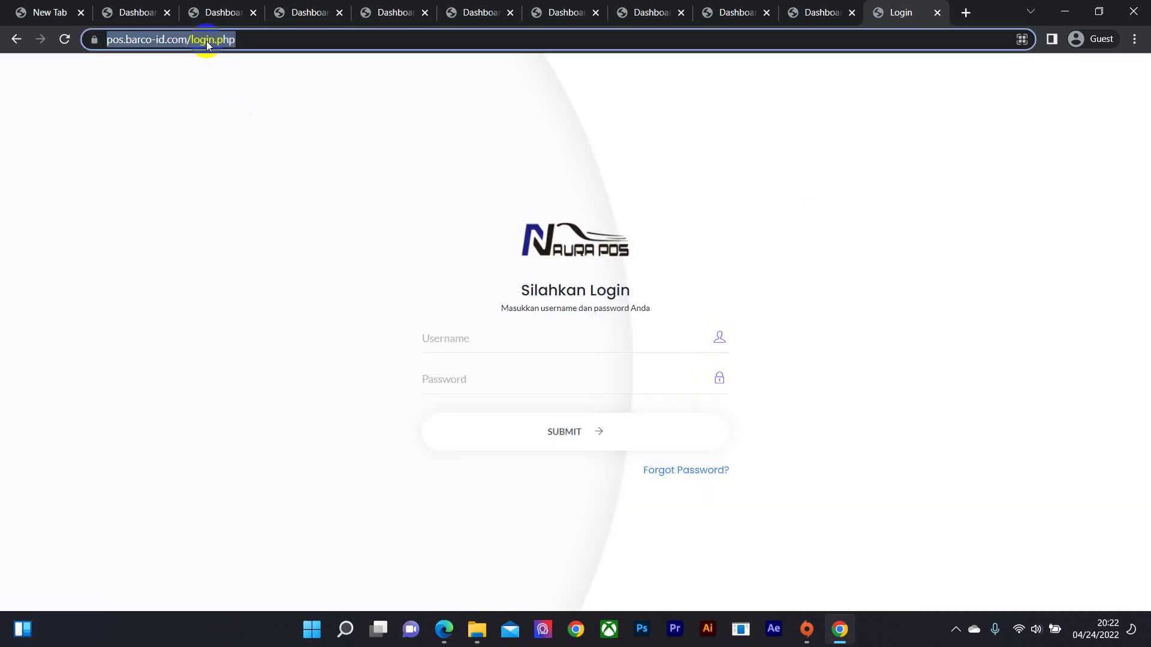
type("pos")
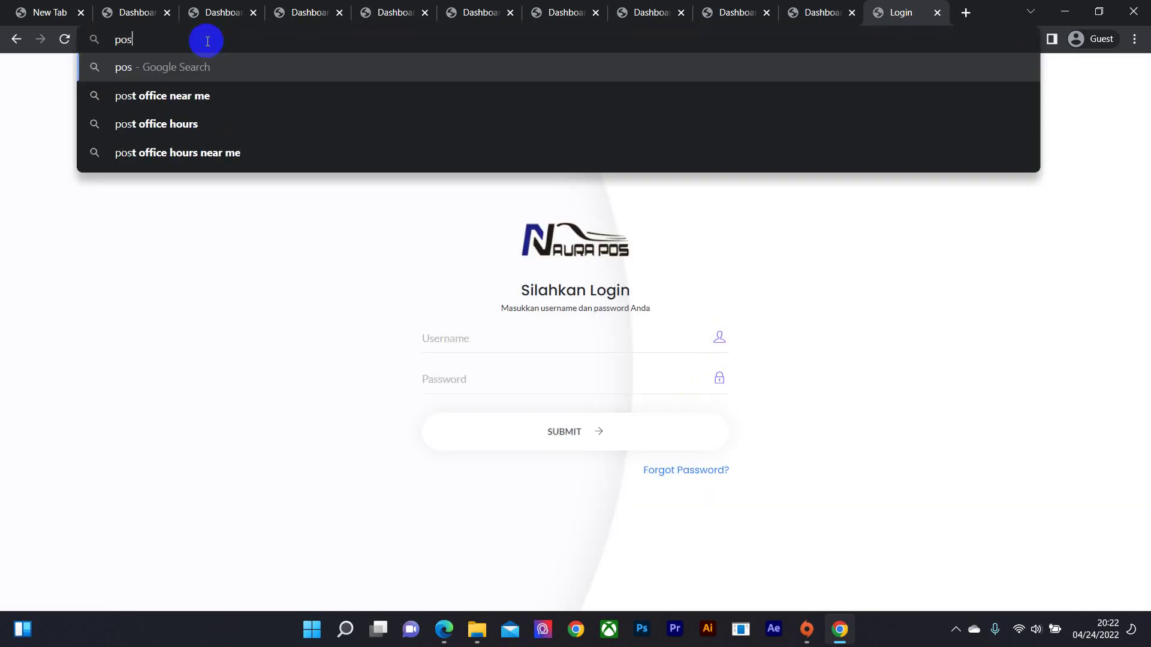
type(".barc")
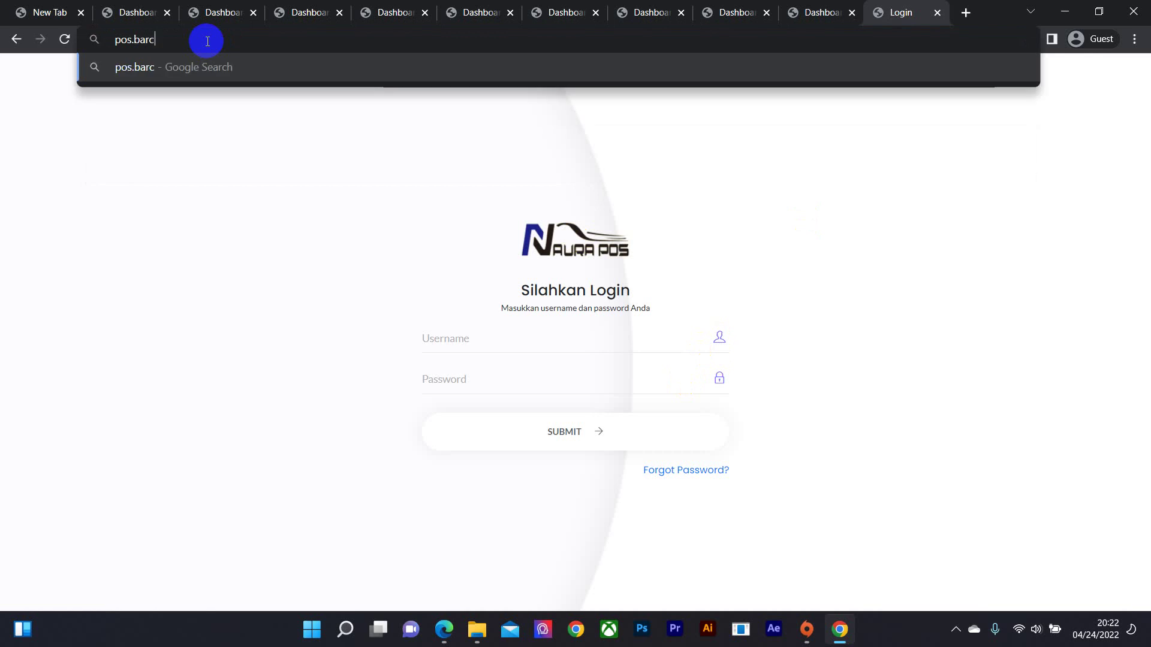
type("o-id.c")
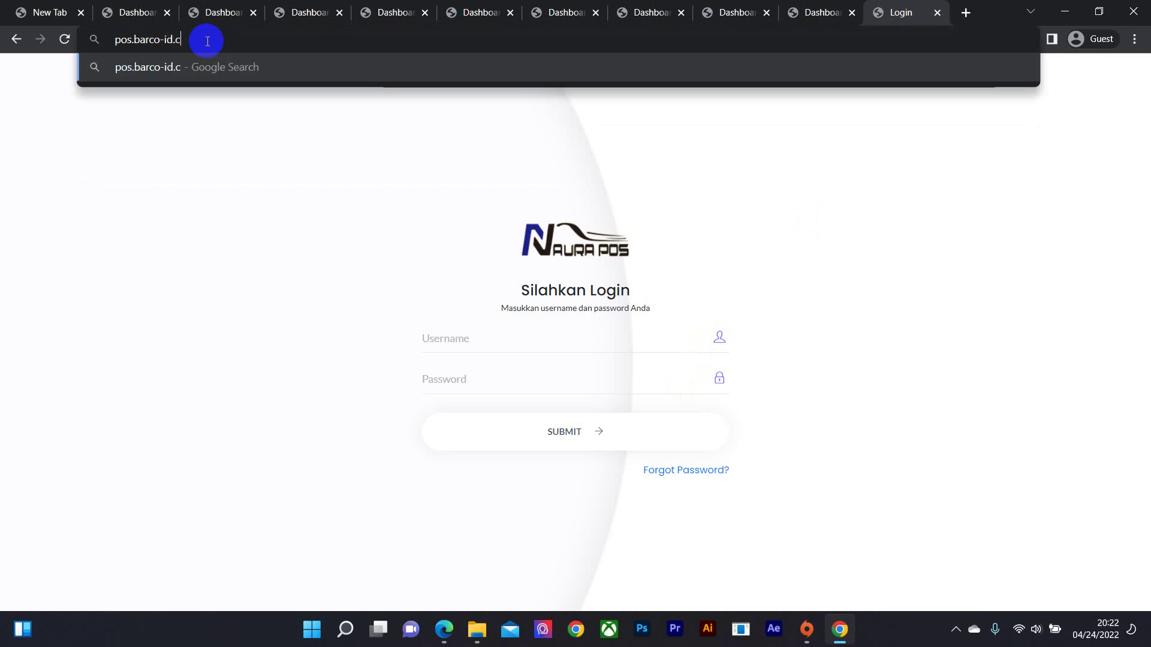
type("om")
key("Return")
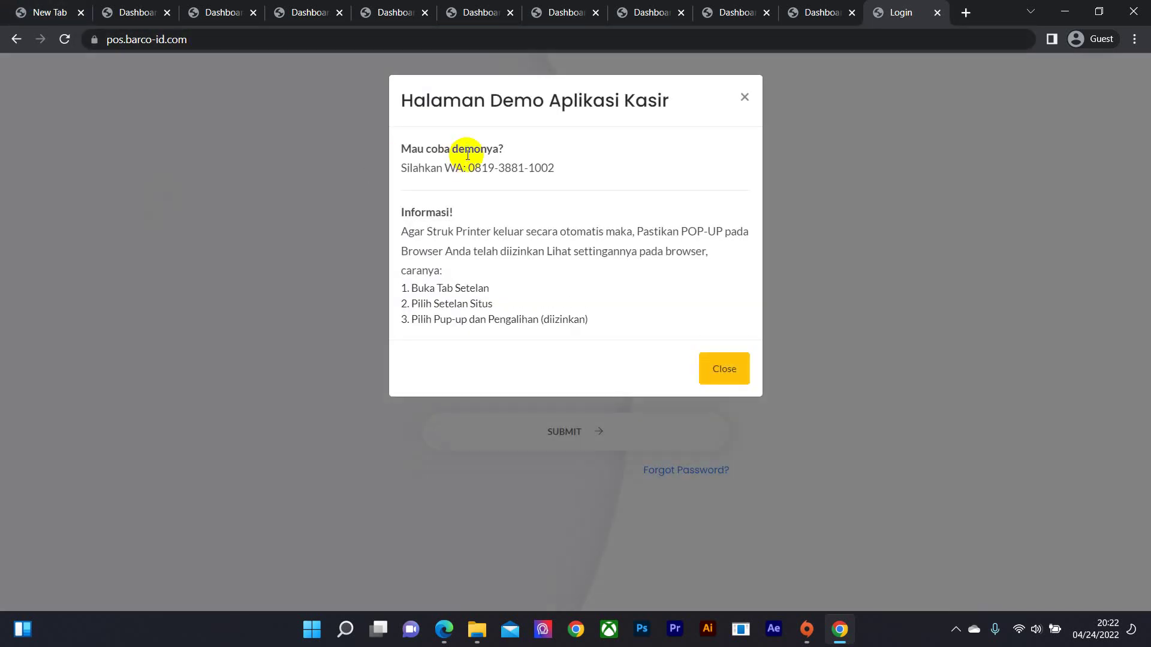
- Dismiss the demo notice and log back in with the administrator username and password
left_click_drag(468, 173, 573, 174)
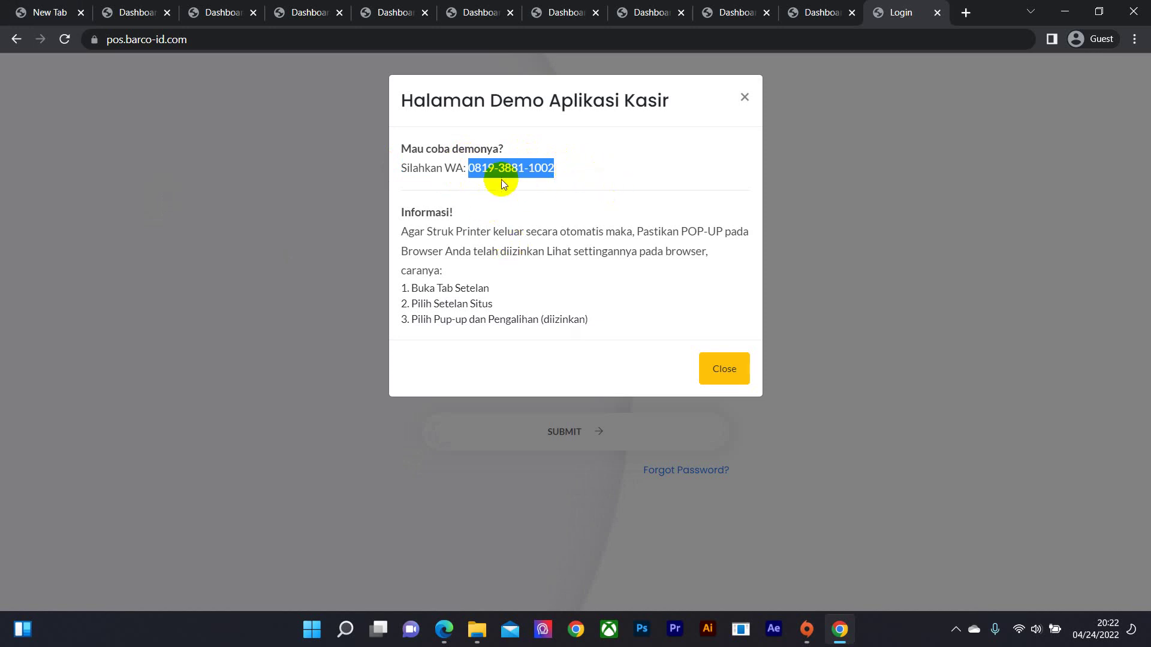
left_click(243, 183)
left_click(464, 339)
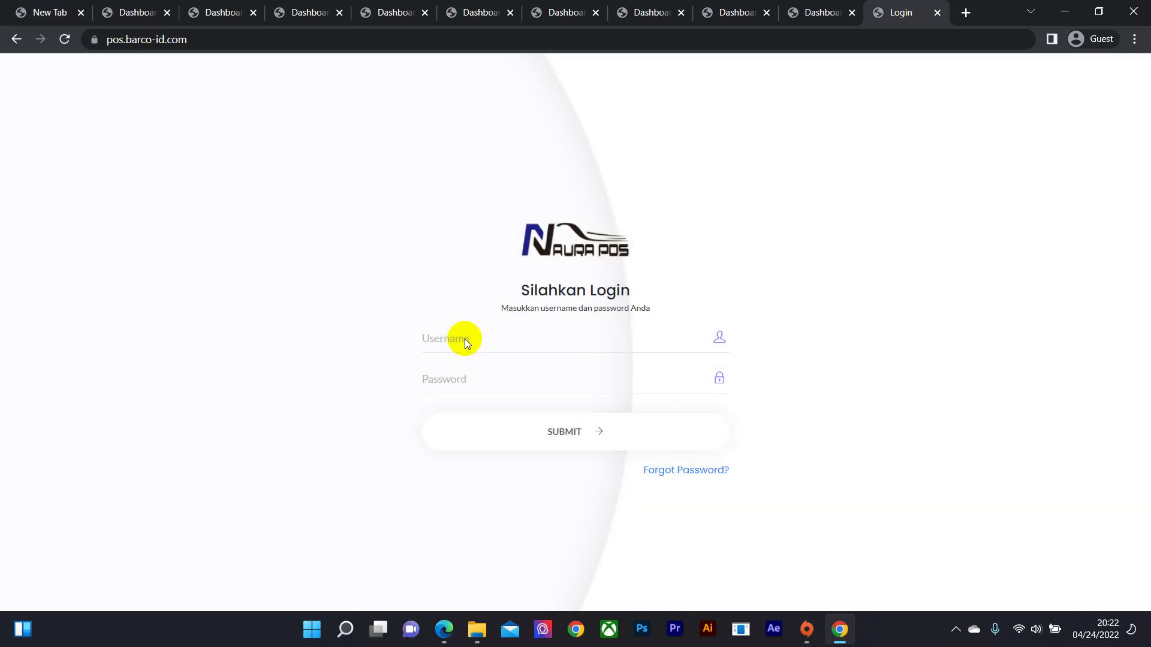
type("admin")
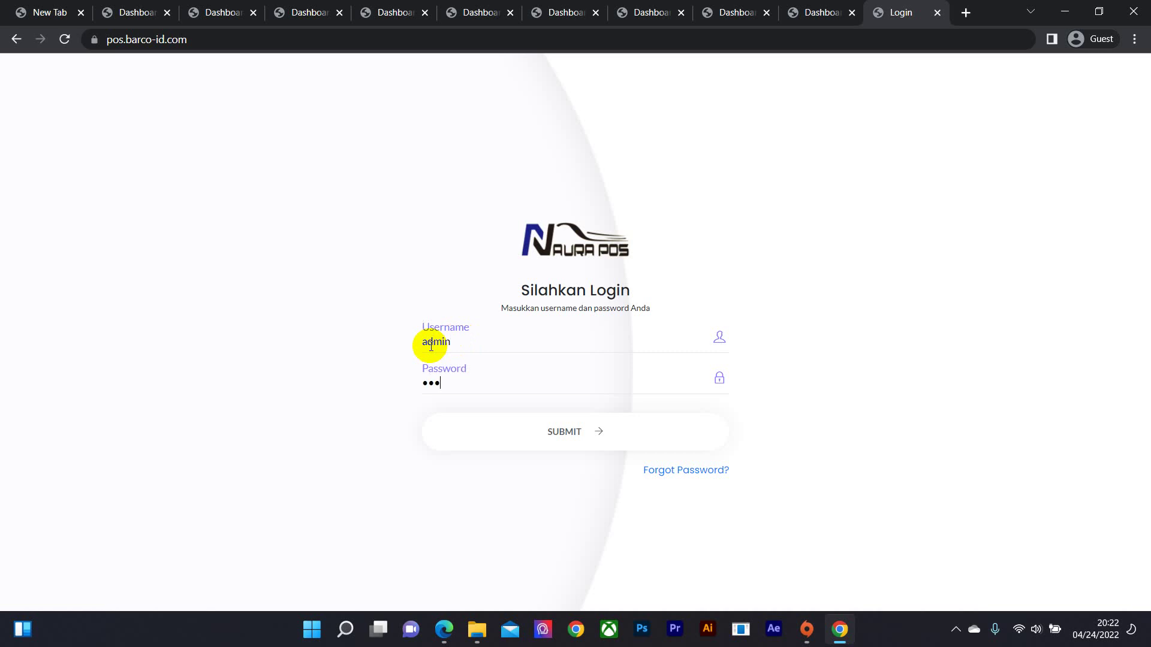
key("Return")
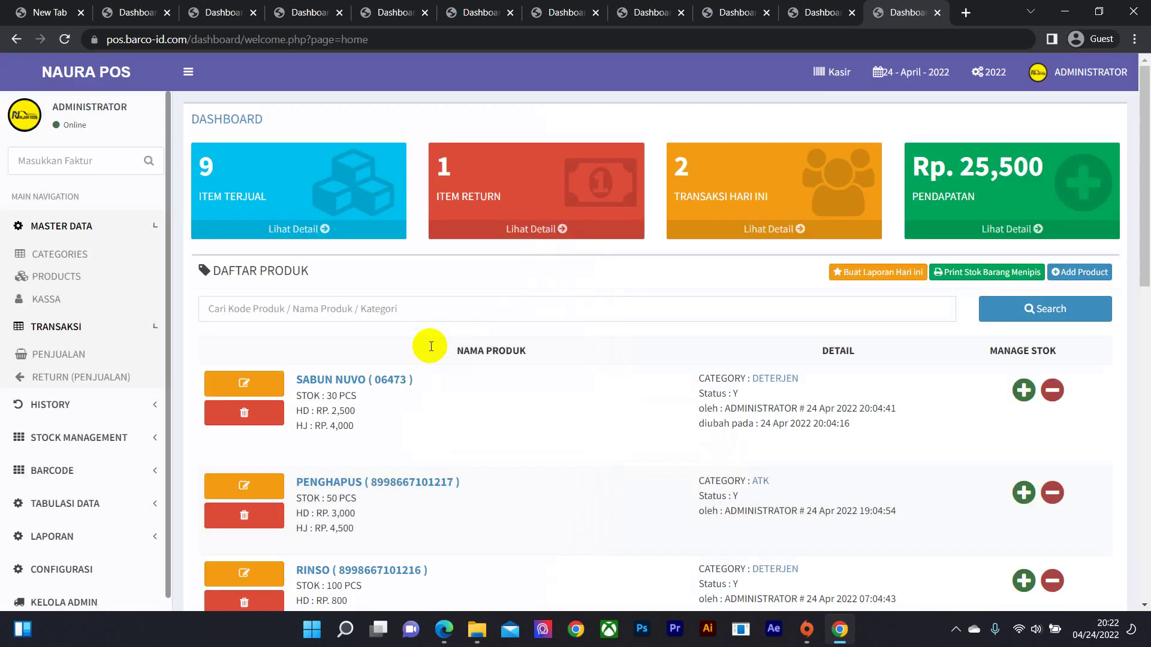
- Sign out of the administrator account from the top-bar ADMINISTRATOR menu
left_click(1108, 75)
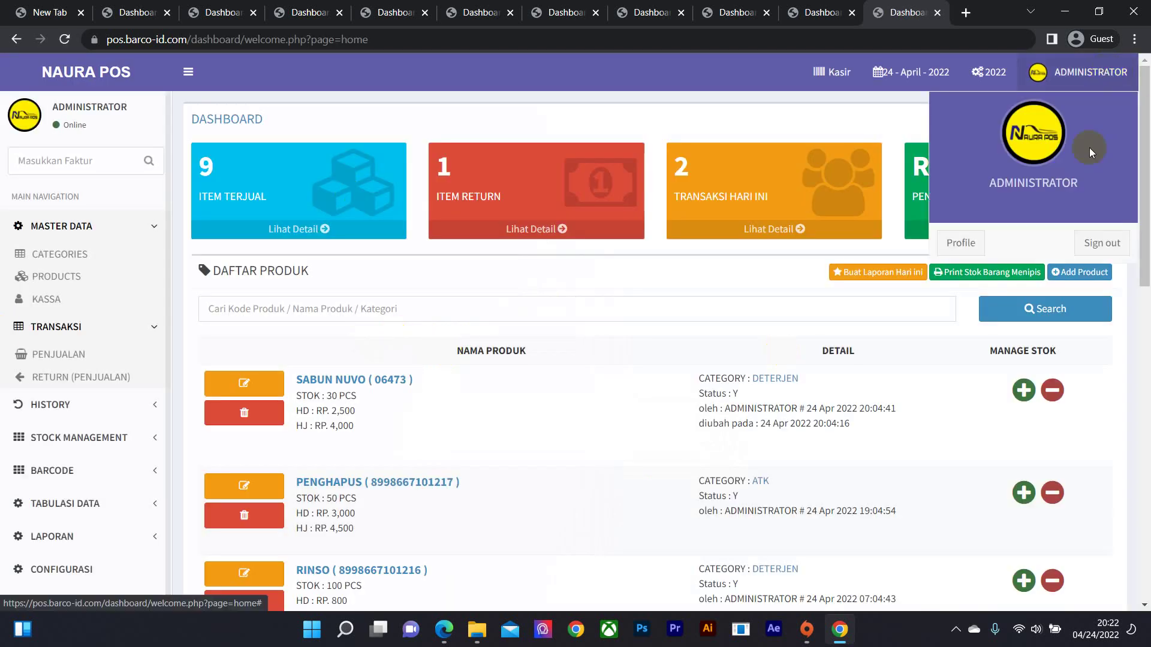
left_click(1101, 243)
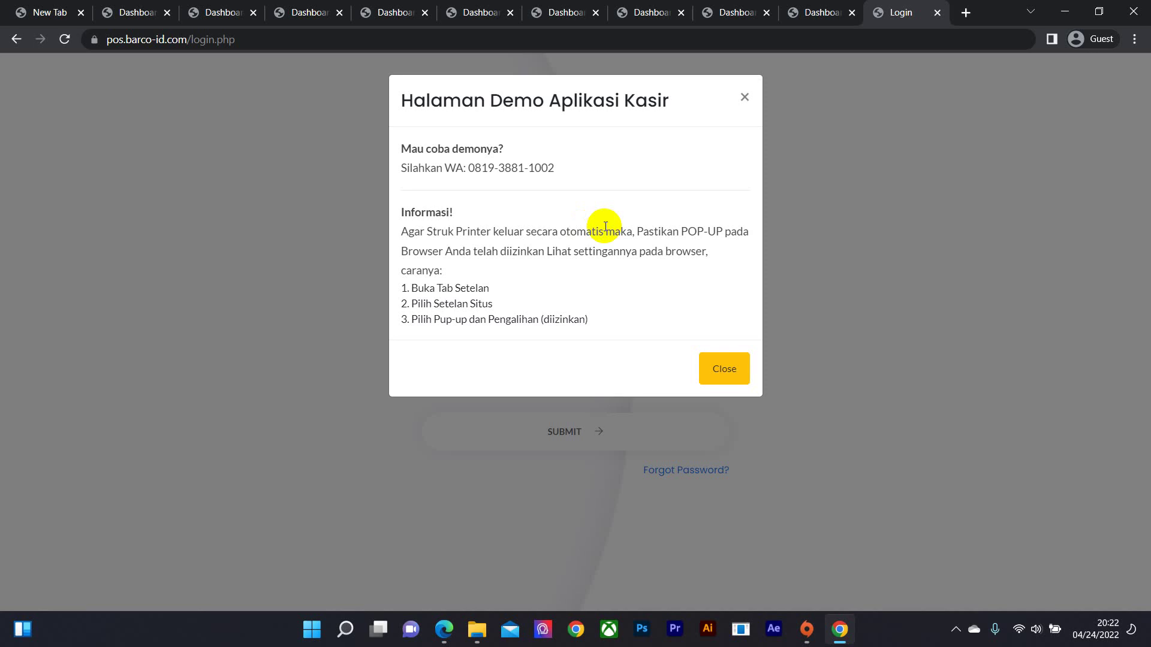